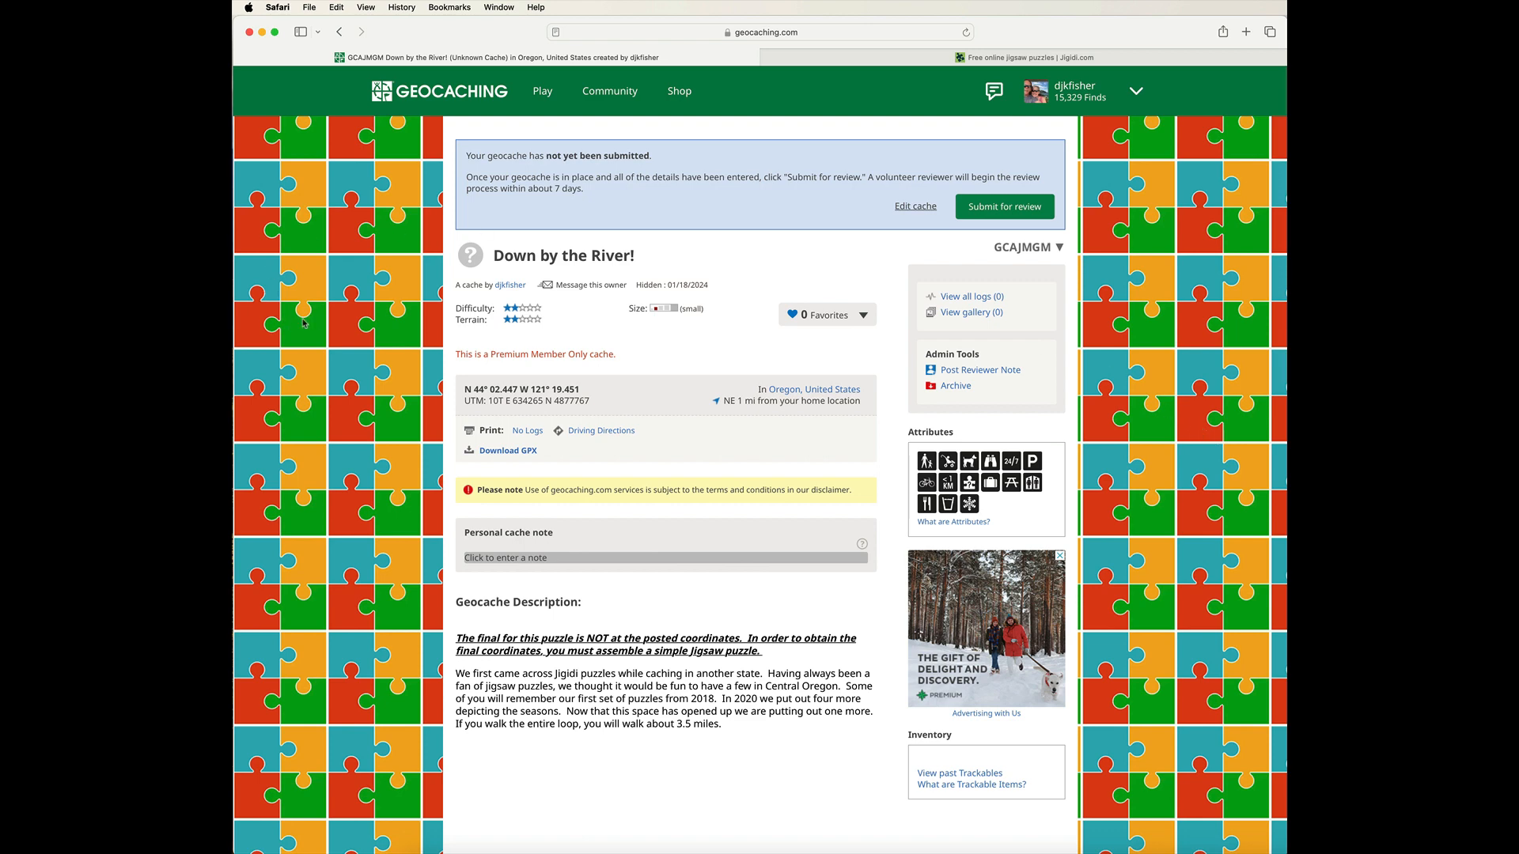
# Review the Down by the River! cache listing through its description, waypoints and map, and decrypt the additional hint
pyautogui.scroll(-2, 314, 323)
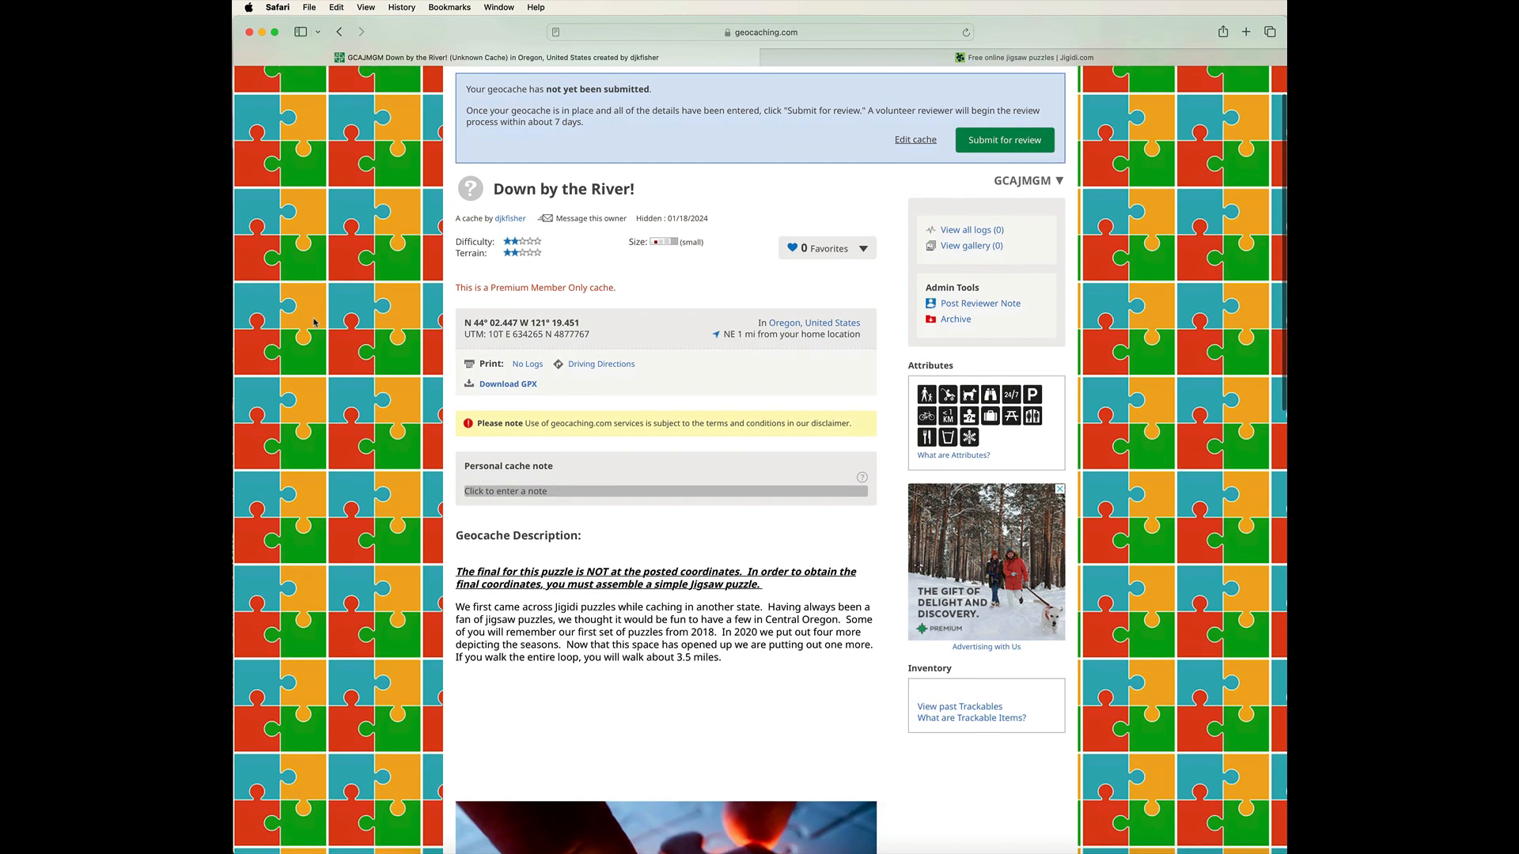
pyautogui.scroll(-3, 606, 259)
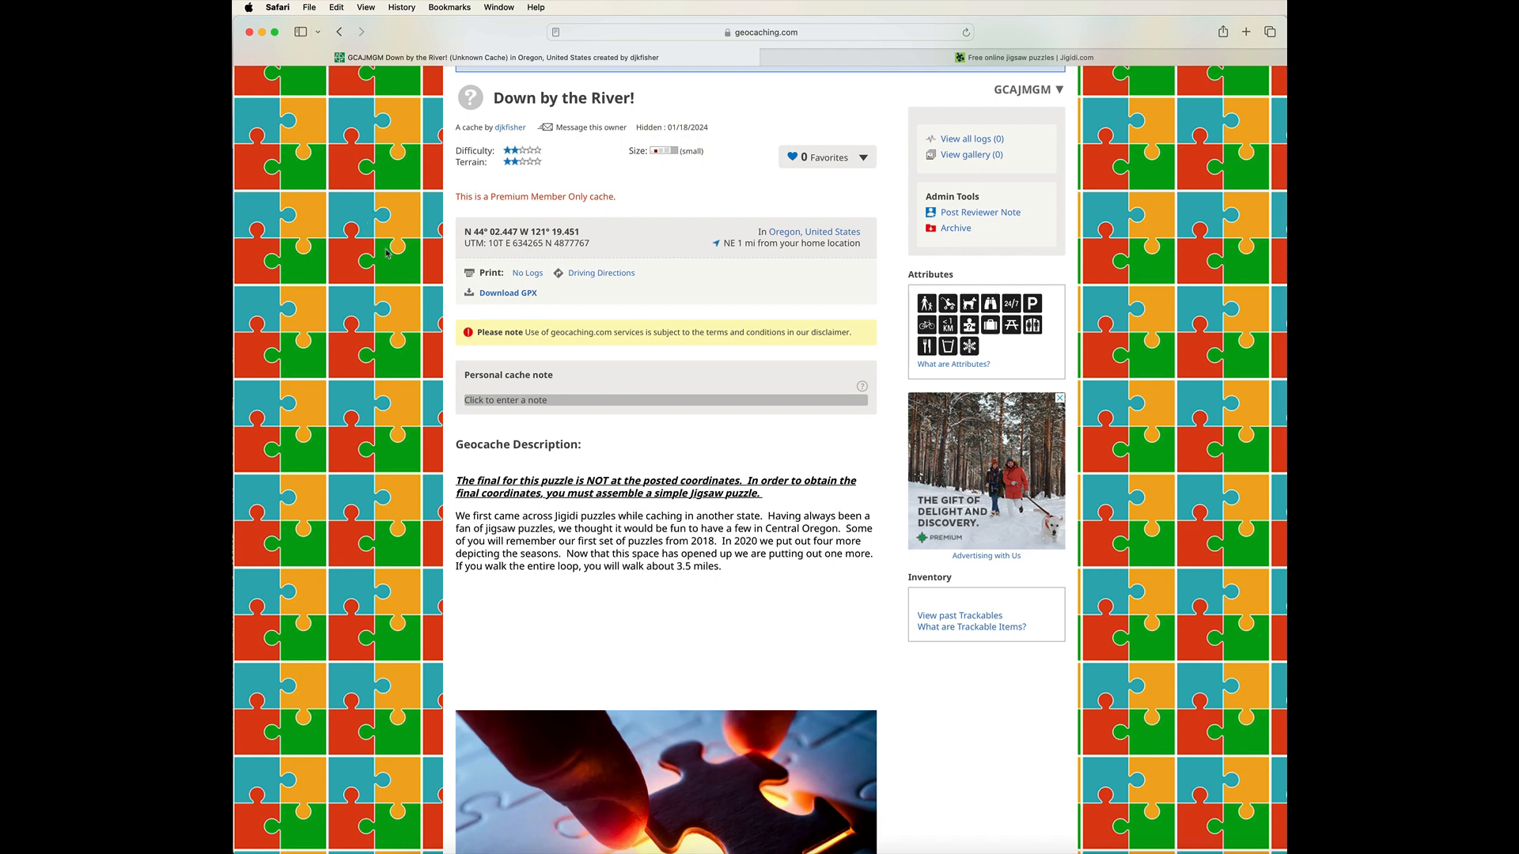
pyautogui.scroll(-5, 742, 367)
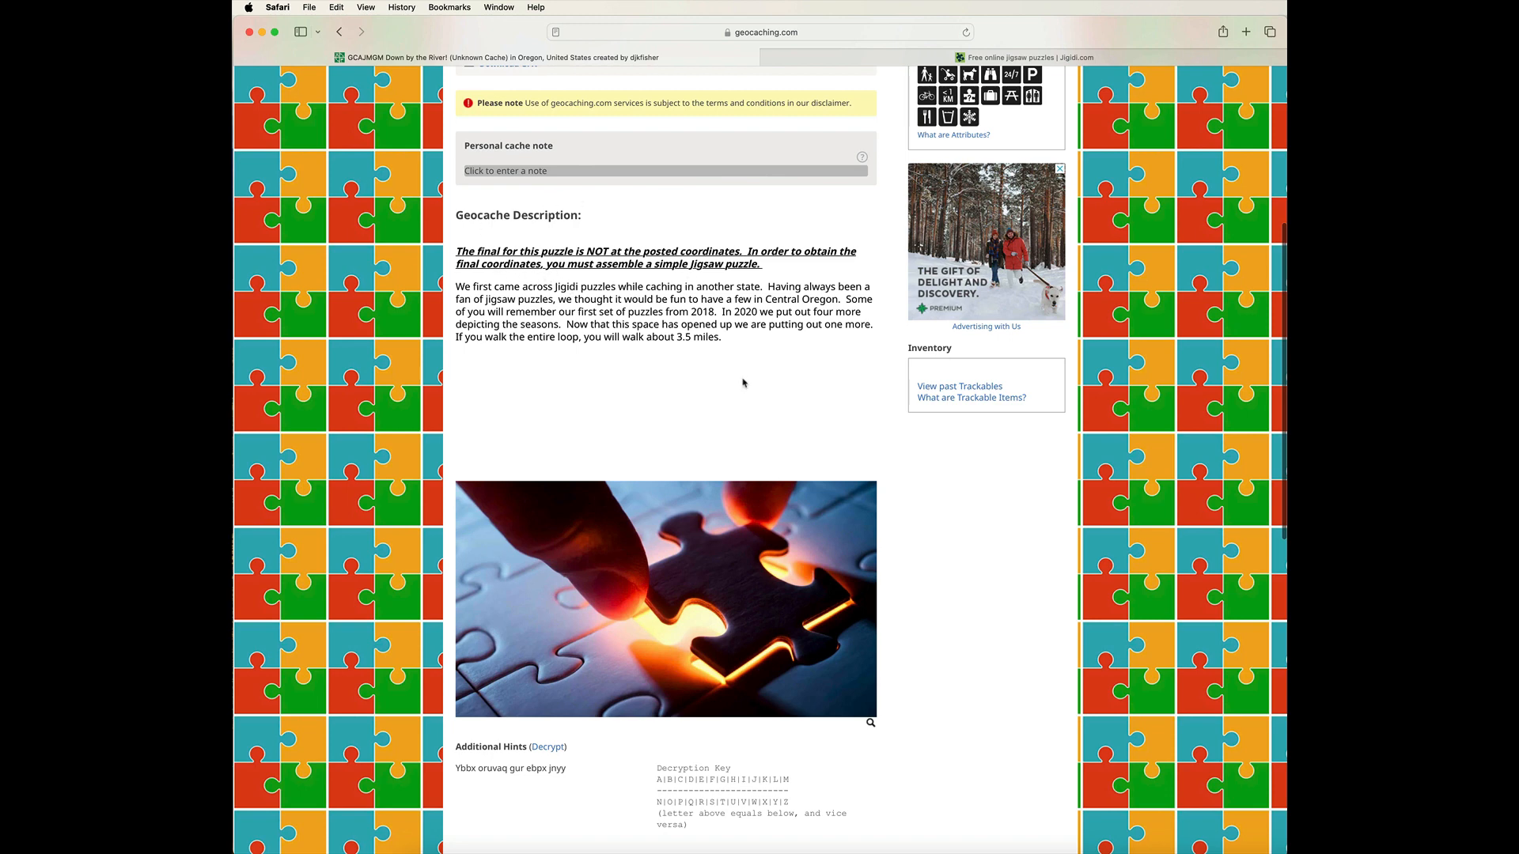
pyautogui.scroll(-8, 743, 386)
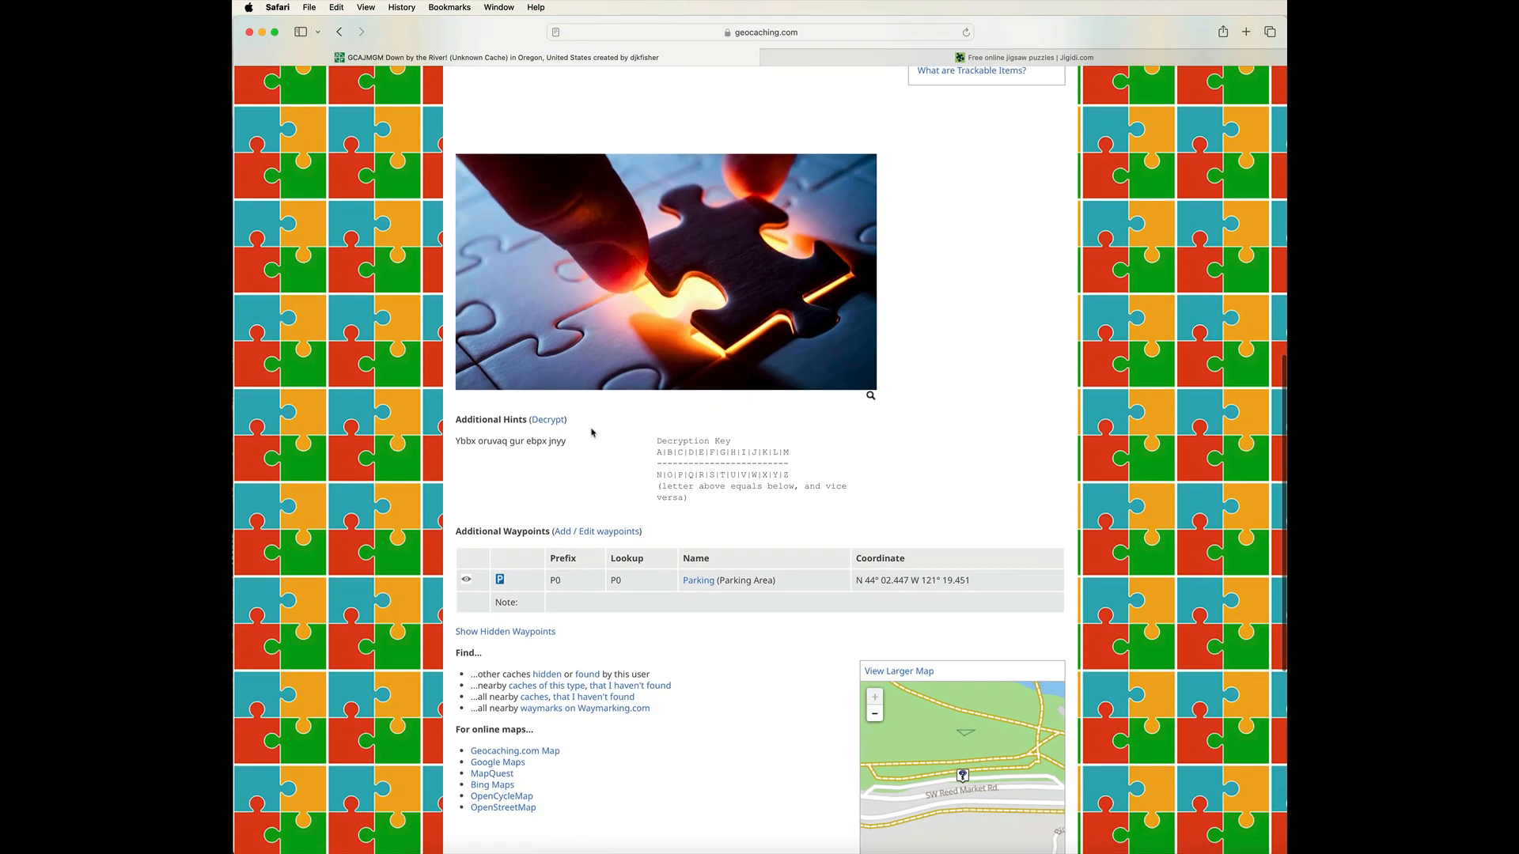
pyautogui.click(553, 421)
pyautogui.scroll(5, 753, 332)
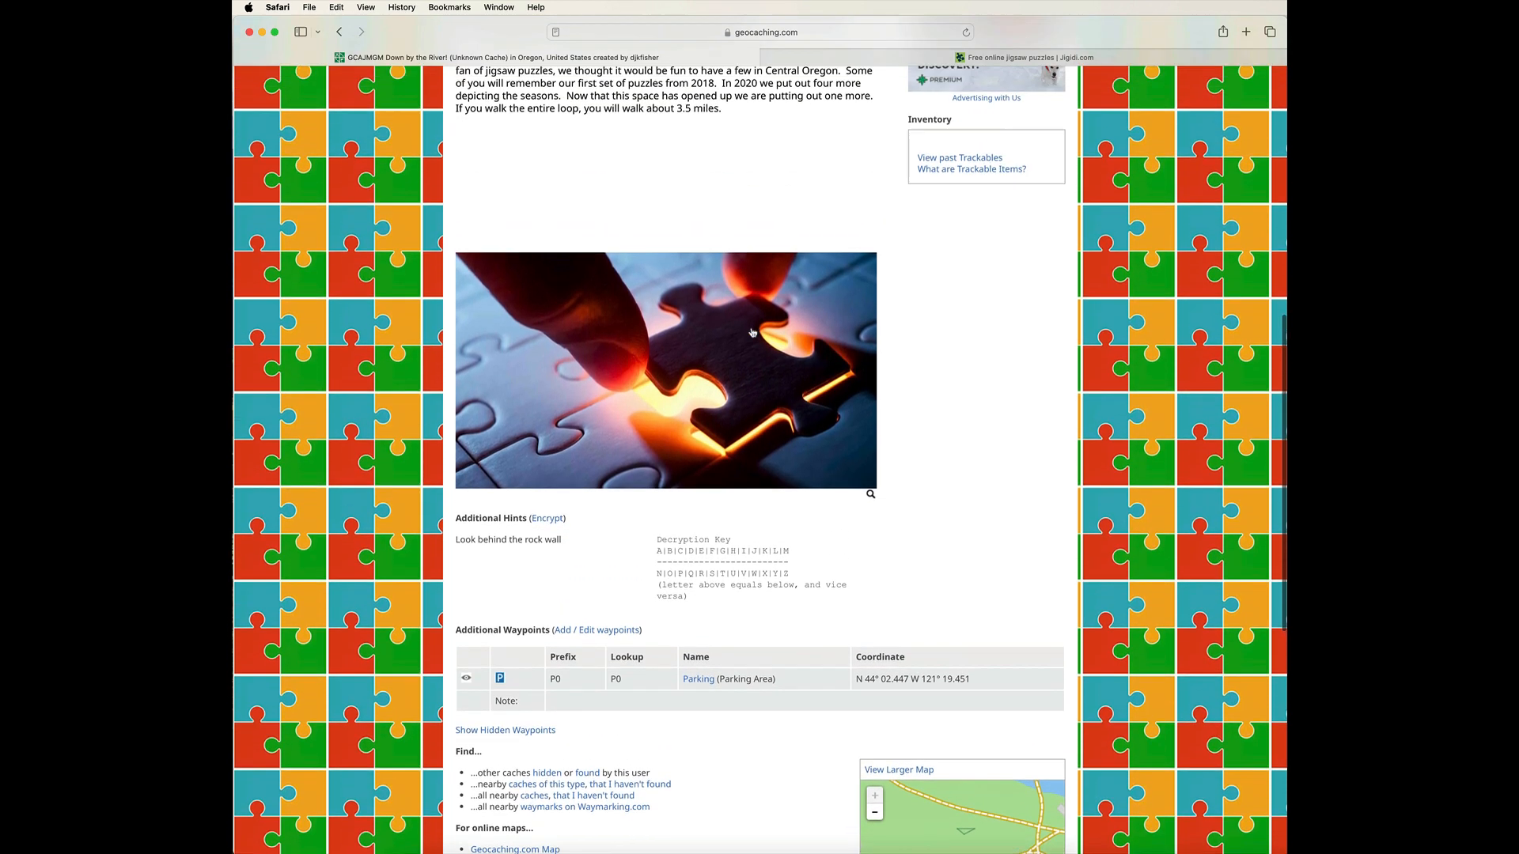
pyautogui.scroll(-7, 753, 332)
pyautogui.scroll(-1, 752, 333)
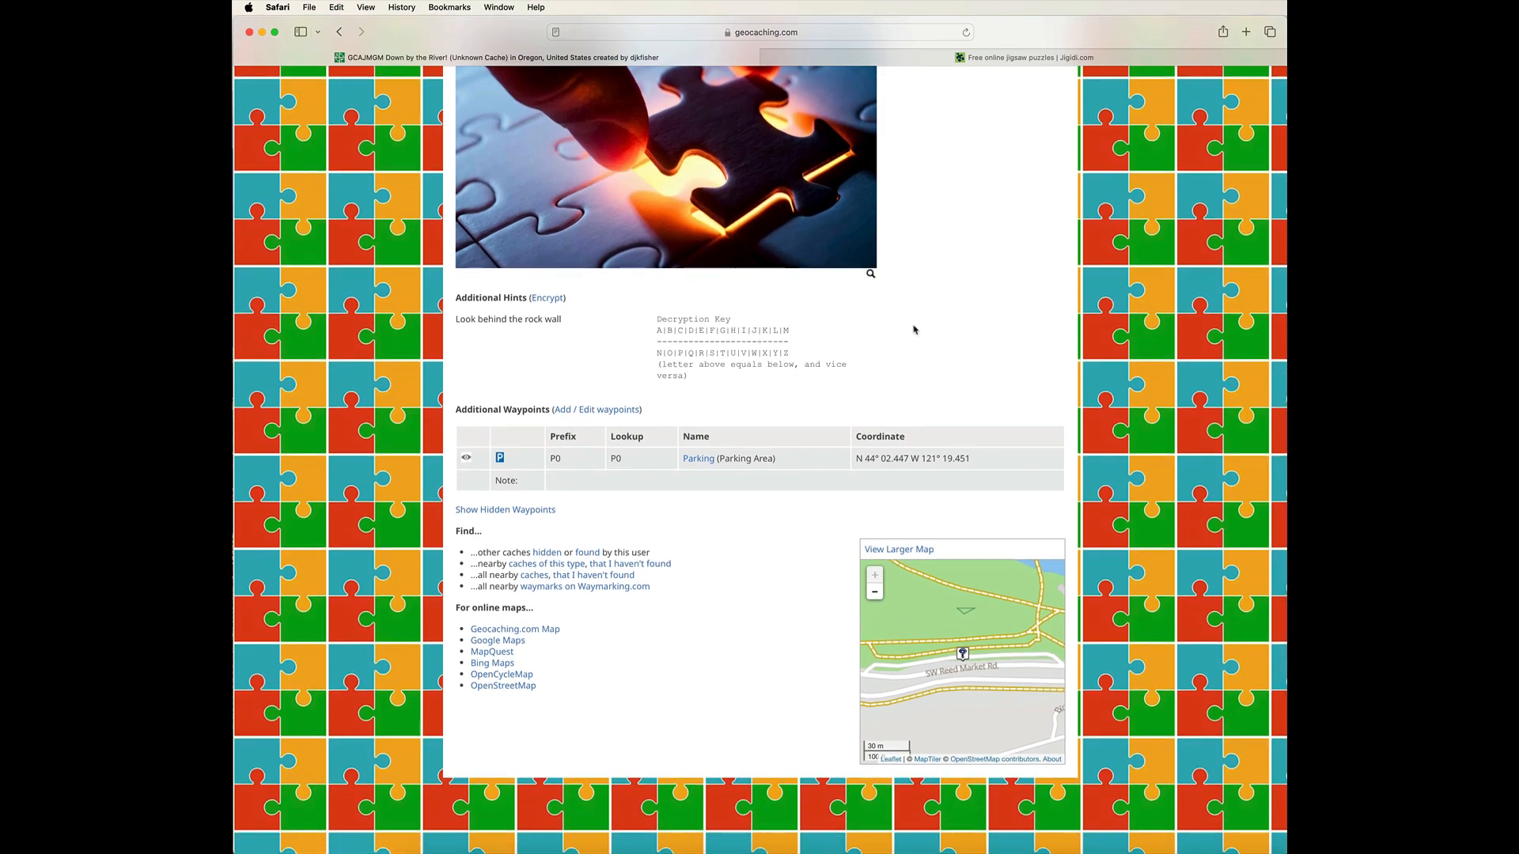
pyautogui.scroll(12, 913, 329)
pyautogui.scroll(8, 913, 330)
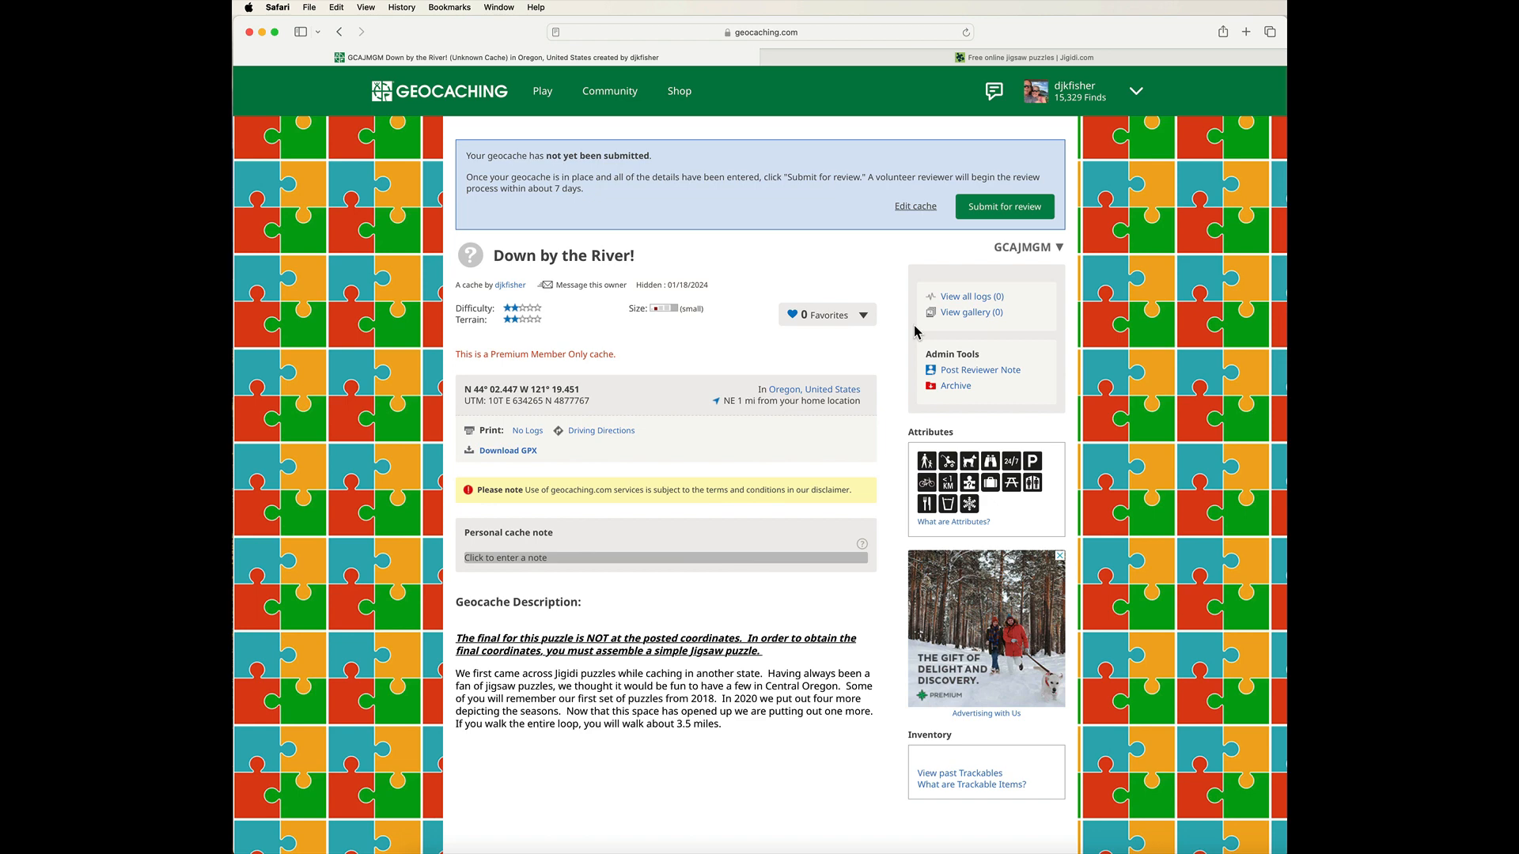
# Switch to the Jigidi site, start creating a puzzle and upload the Luna image from the Tutorial Puzzle folder
pyautogui.click(911, 59)
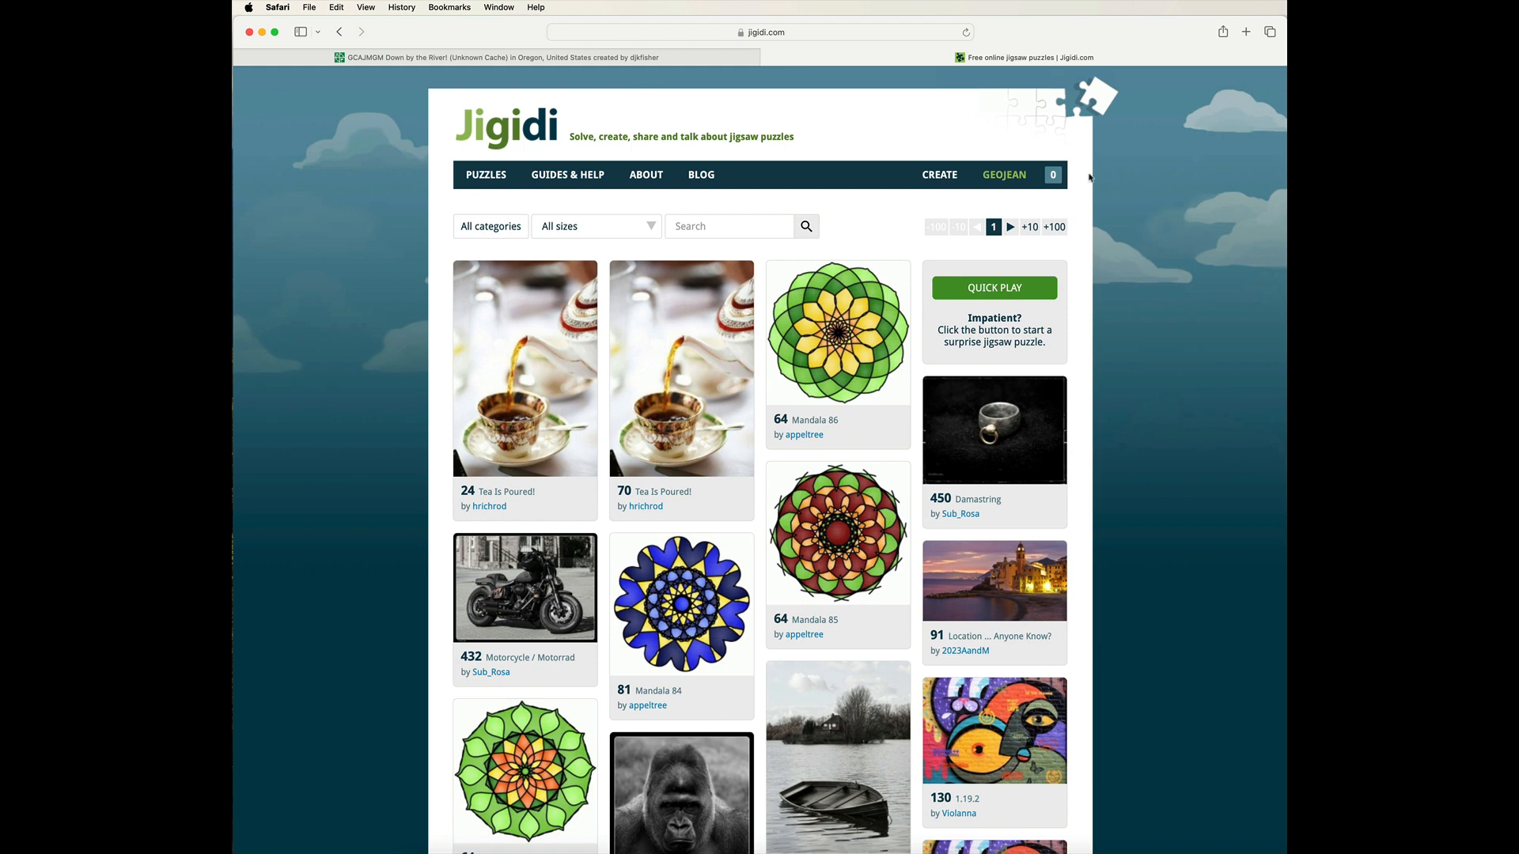
pyautogui.click(943, 175)
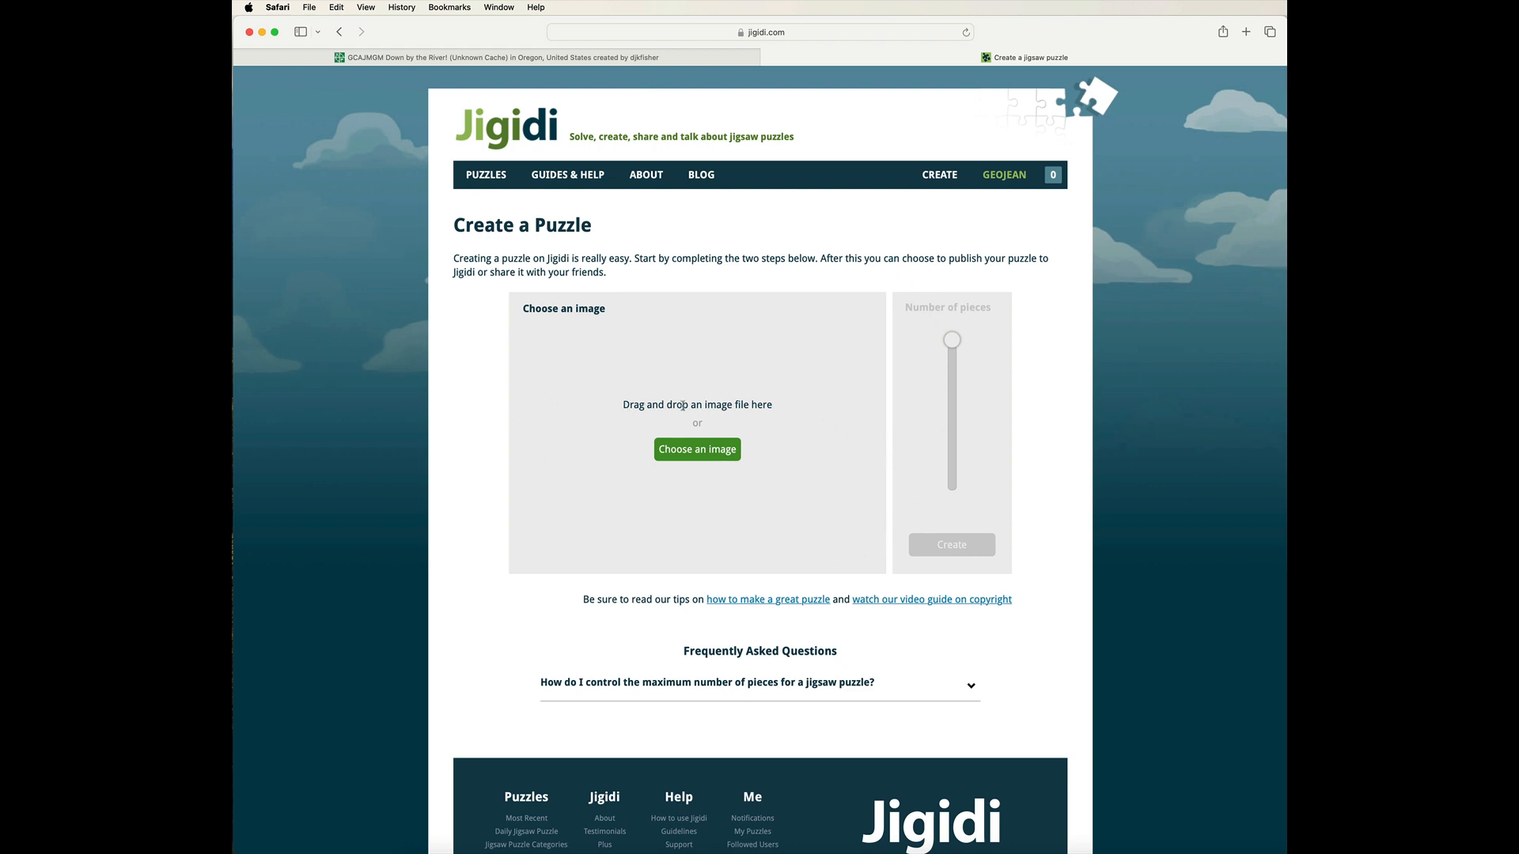
pyautogui.click(692, 452)
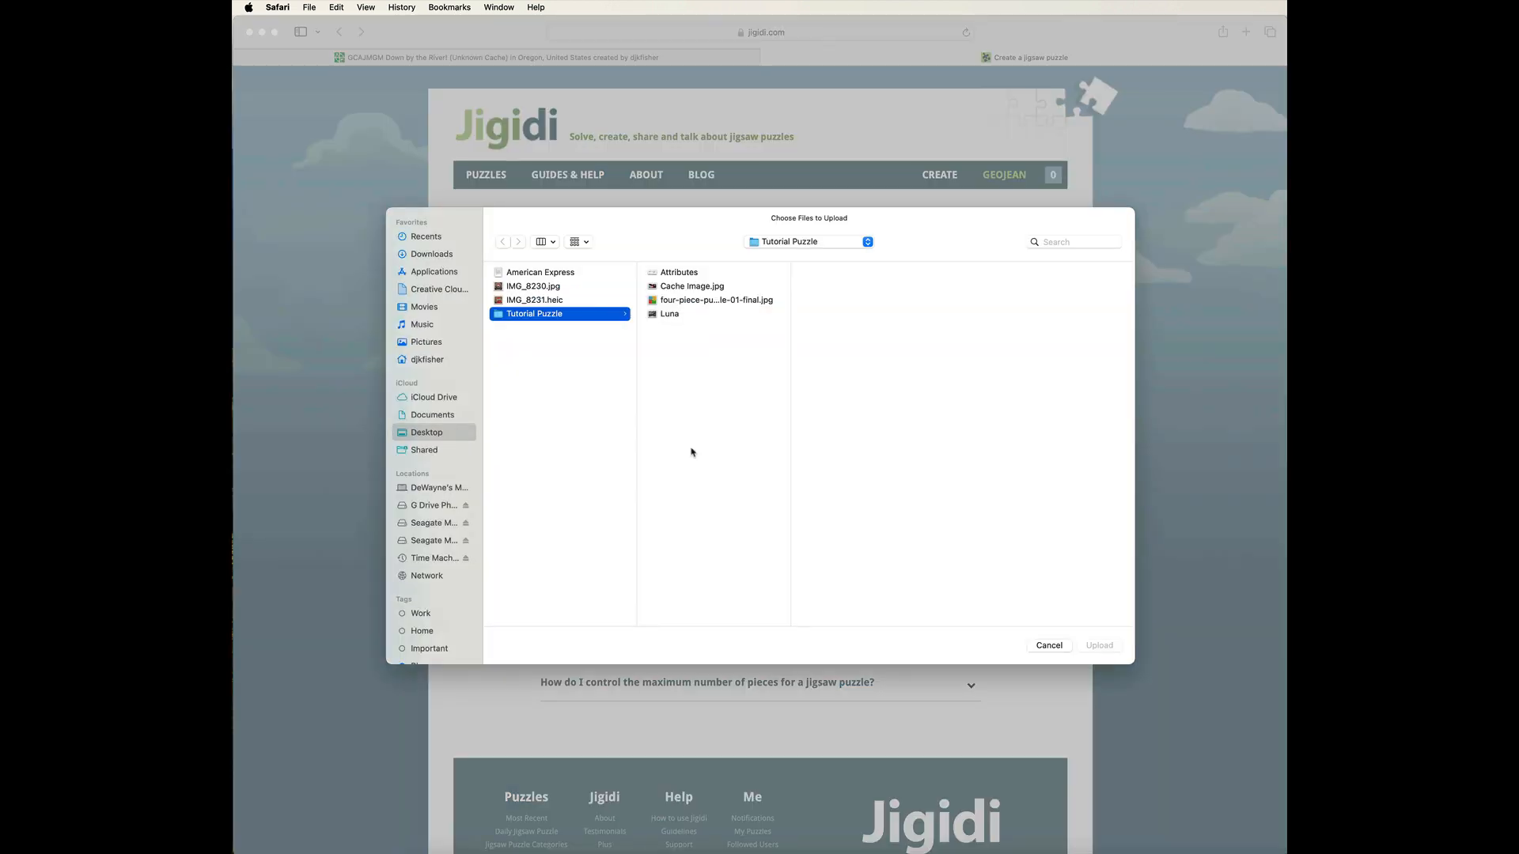
pyautogui.click(670, 314)
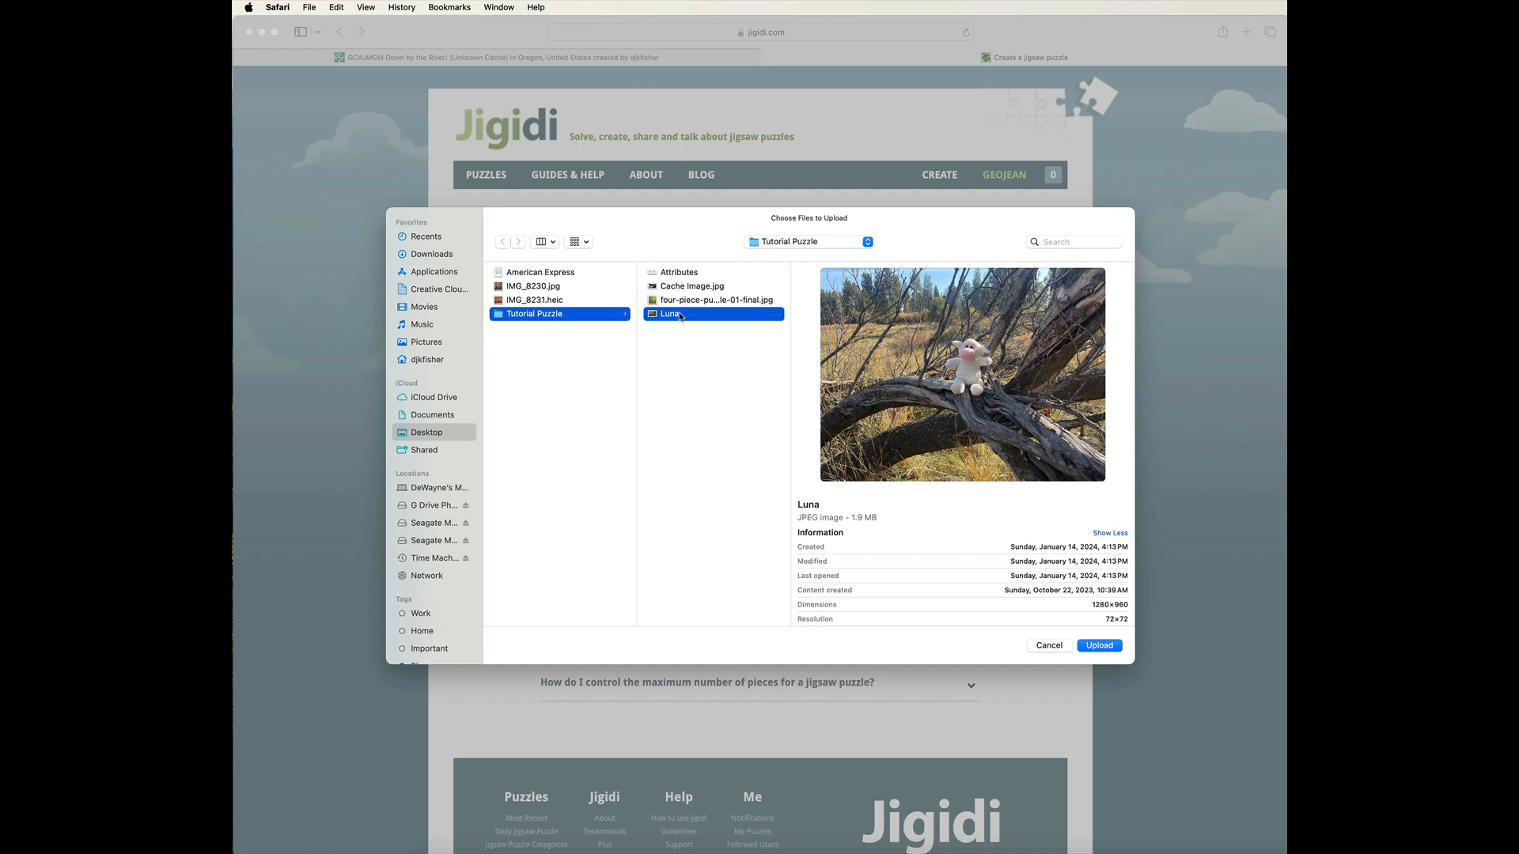
pyautogui.click(1101, 646)
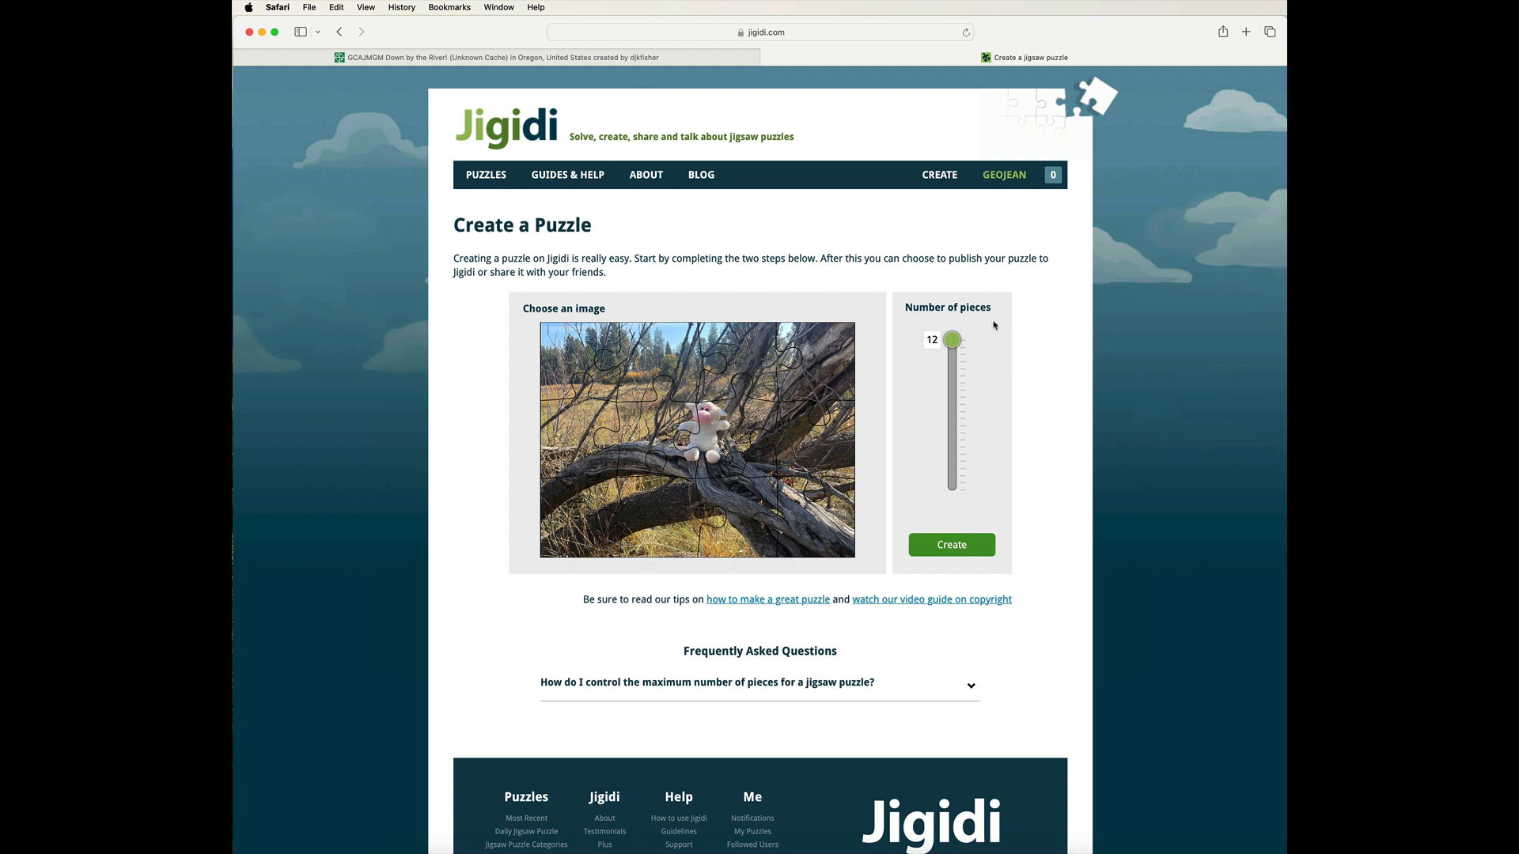
# Set the number of pieces to 12 and create the puzzle
pyautogui.moveTo(952, 346); pyautogui.dragTo(952, 501)
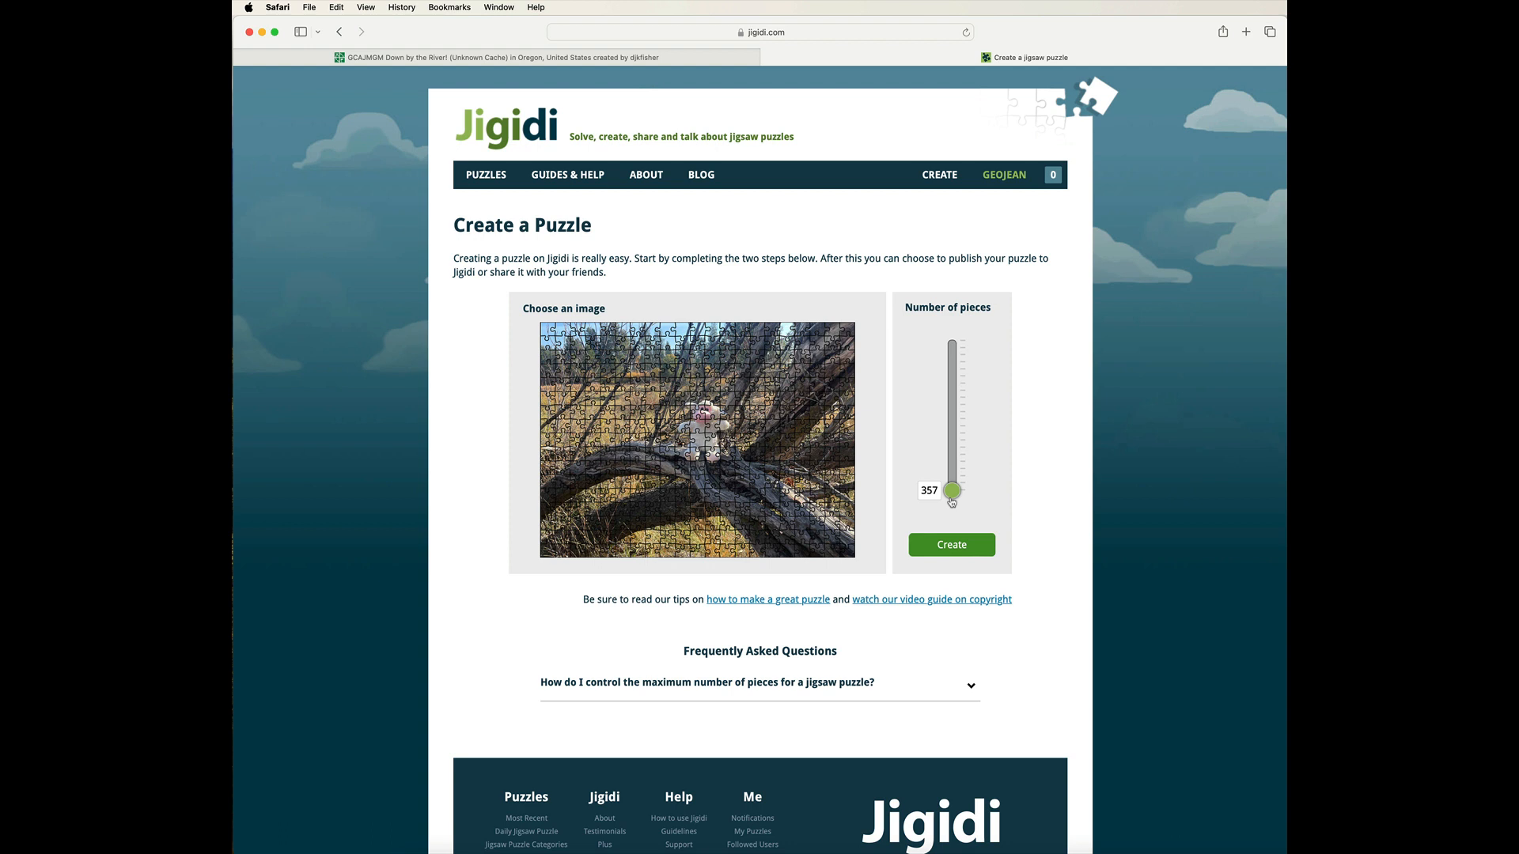
pyautogui.moveTo(959, 485); pyautogui.dragTo(983, 415)
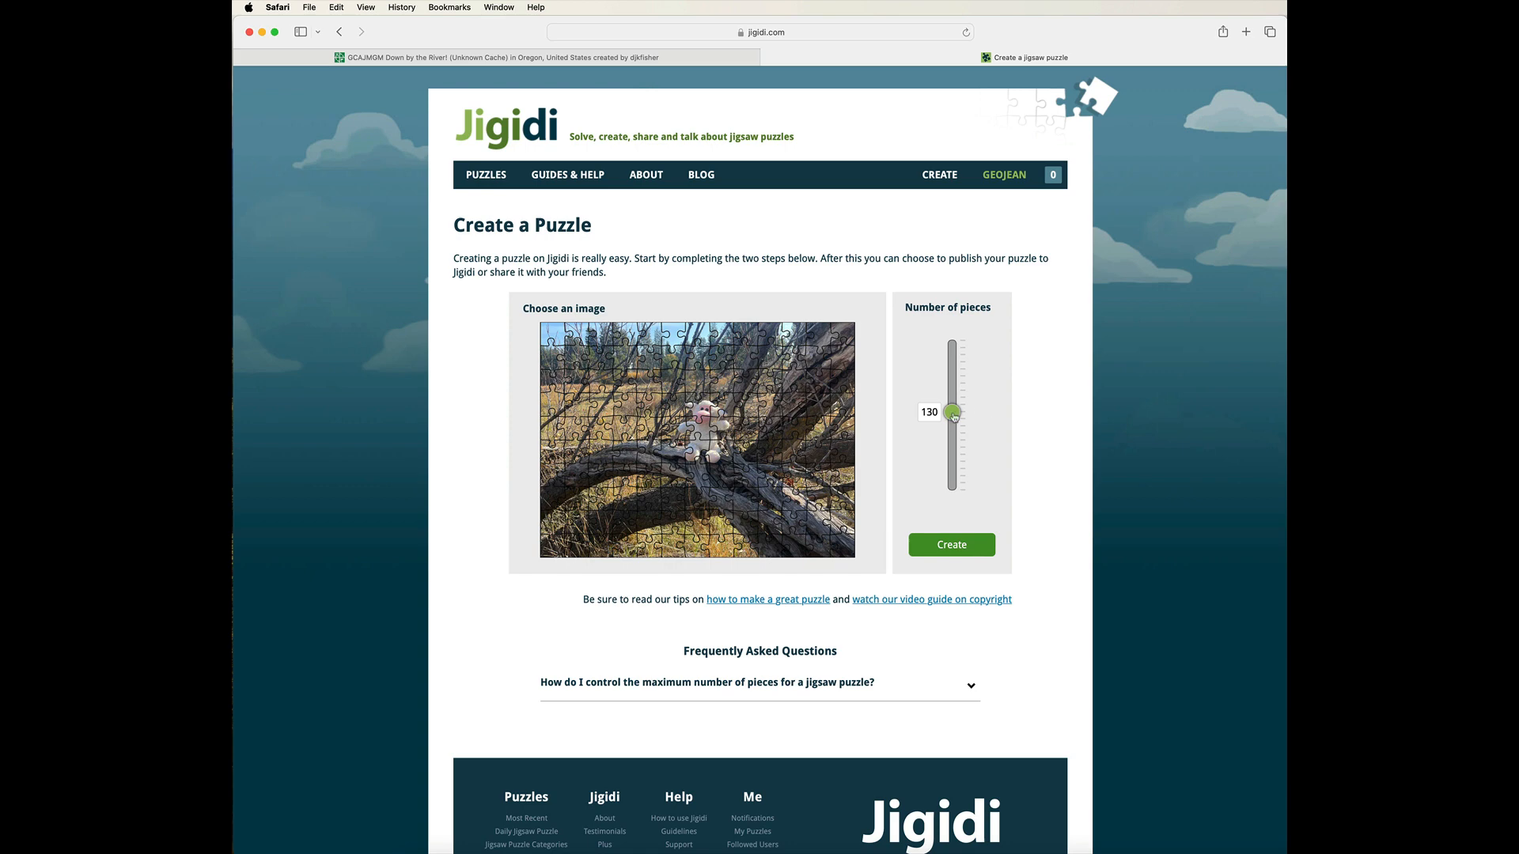
pyautogui.moveTo(953, 415); pyautogui.dragTo(953, 340)
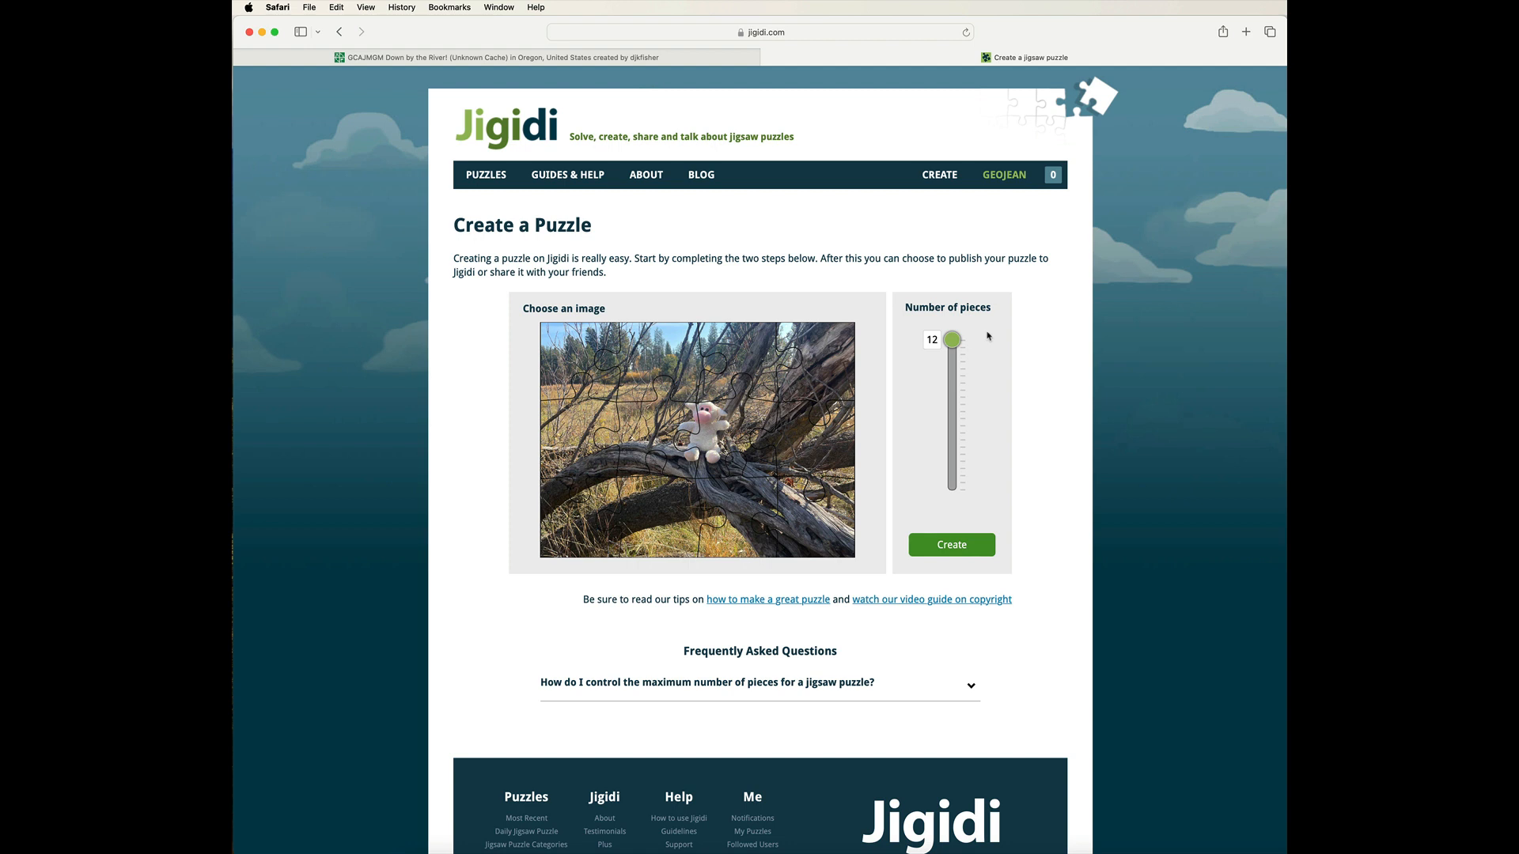
pyautogui.click(951, 545)
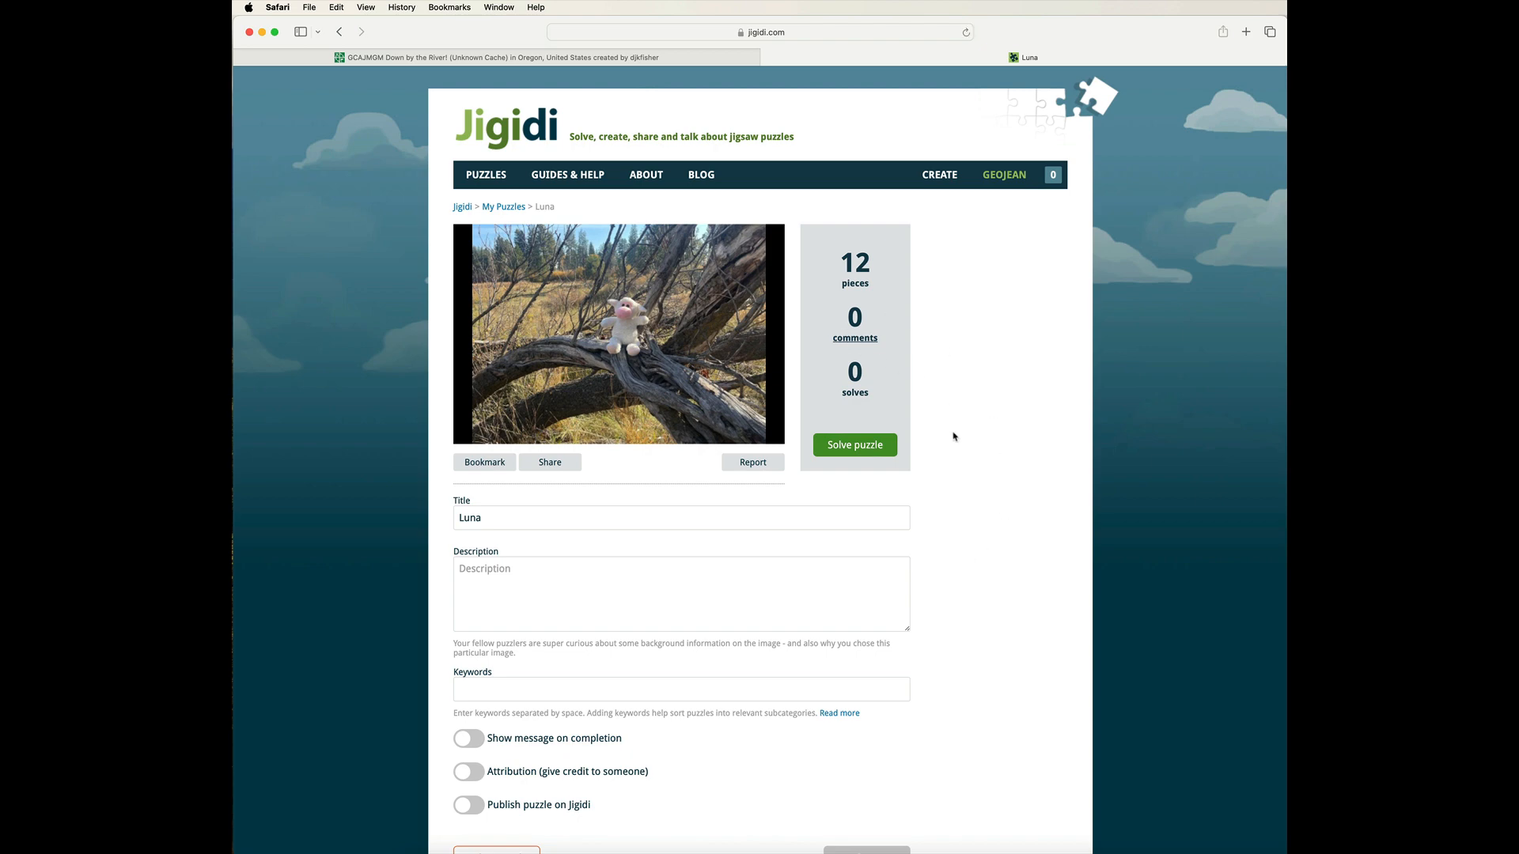
# Enable the completion message "Nicely done! Enter this code word in the Certitude Checker on the cache page: Luna Lamb" and save the puzzle
pyautogui.scroll(-5, 505, 364)
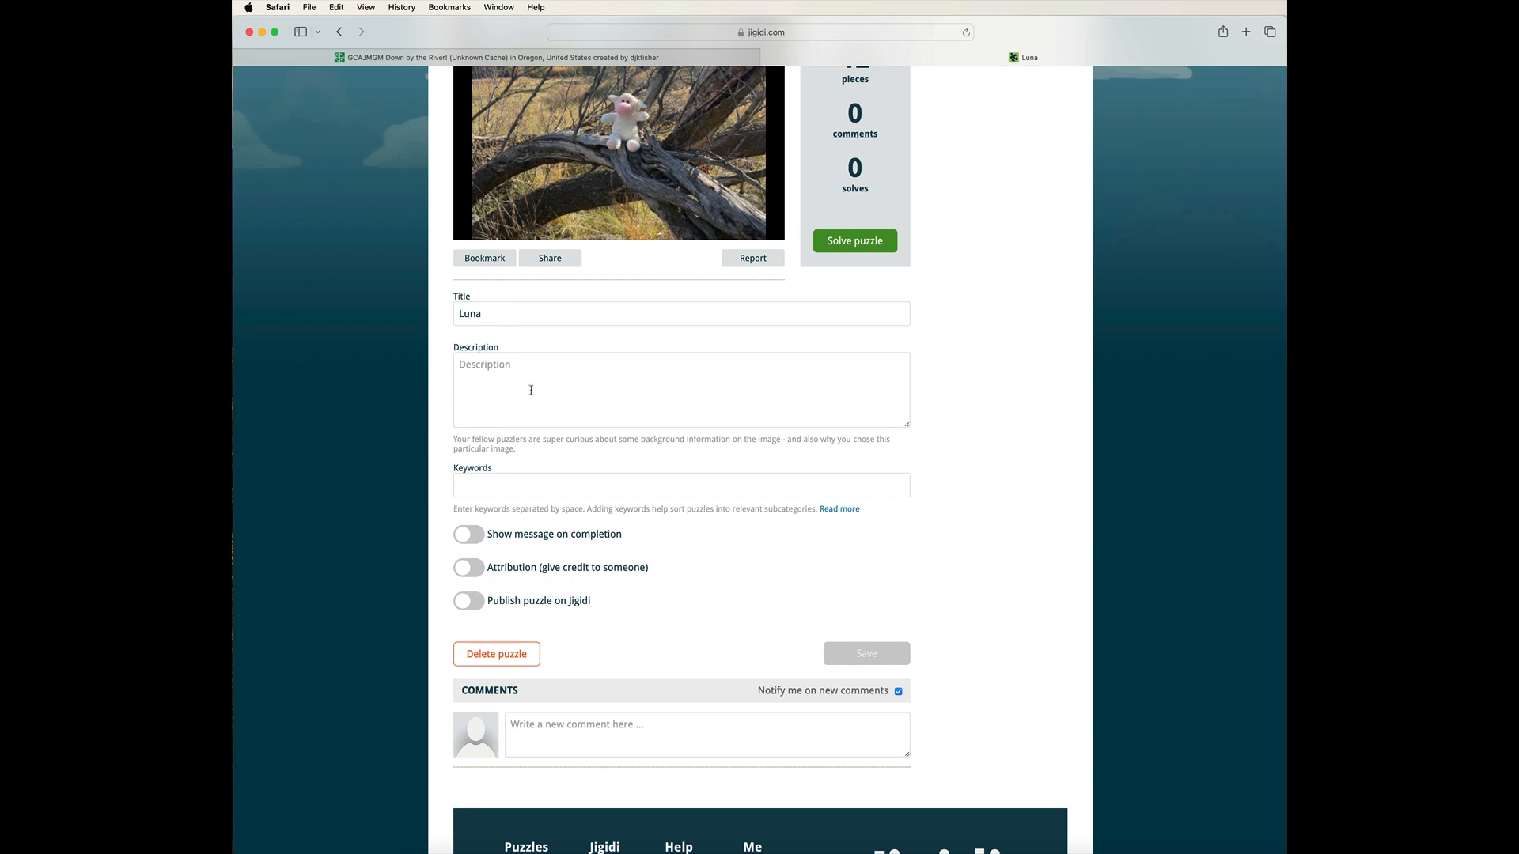
pyautogui.scroll(-4, 532, 390)
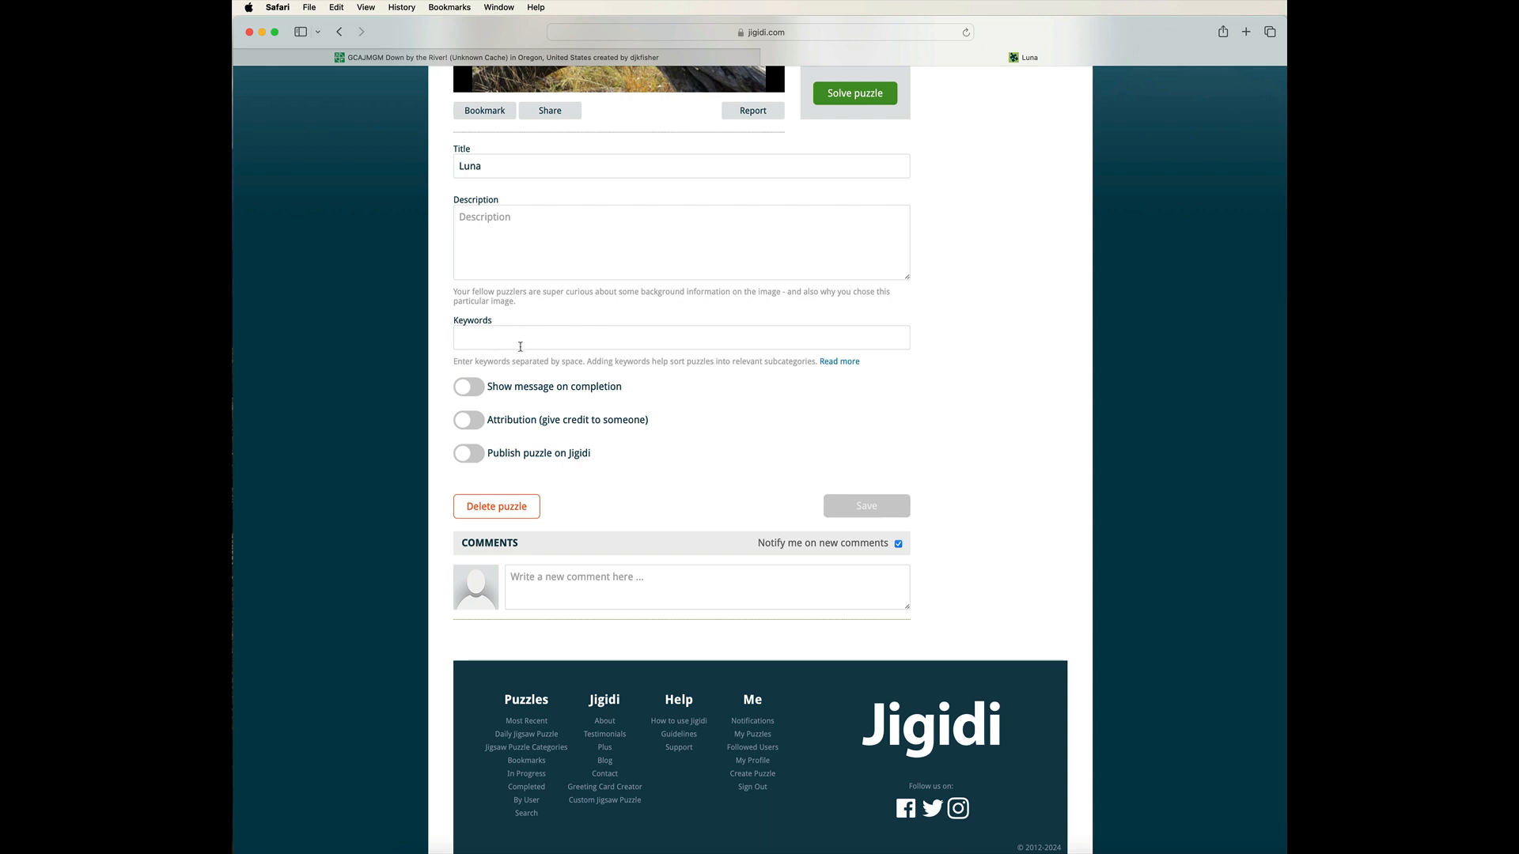
pyautogui.click(481, 388)
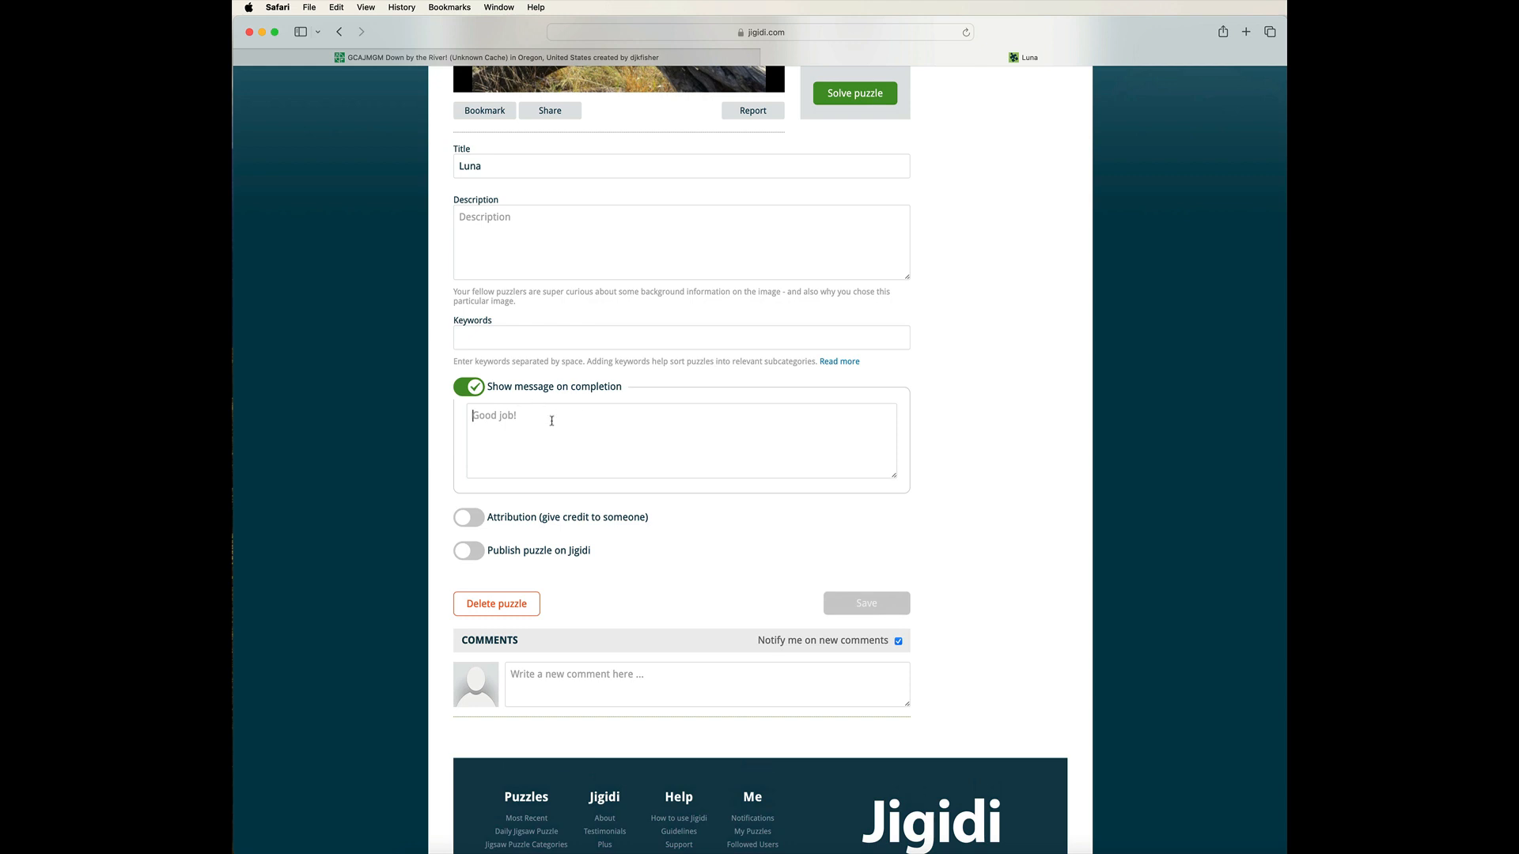
pyautogui.write('Nicely done!  Enter this code word in the Certitude Checker on the cache page: Luna Lamb')
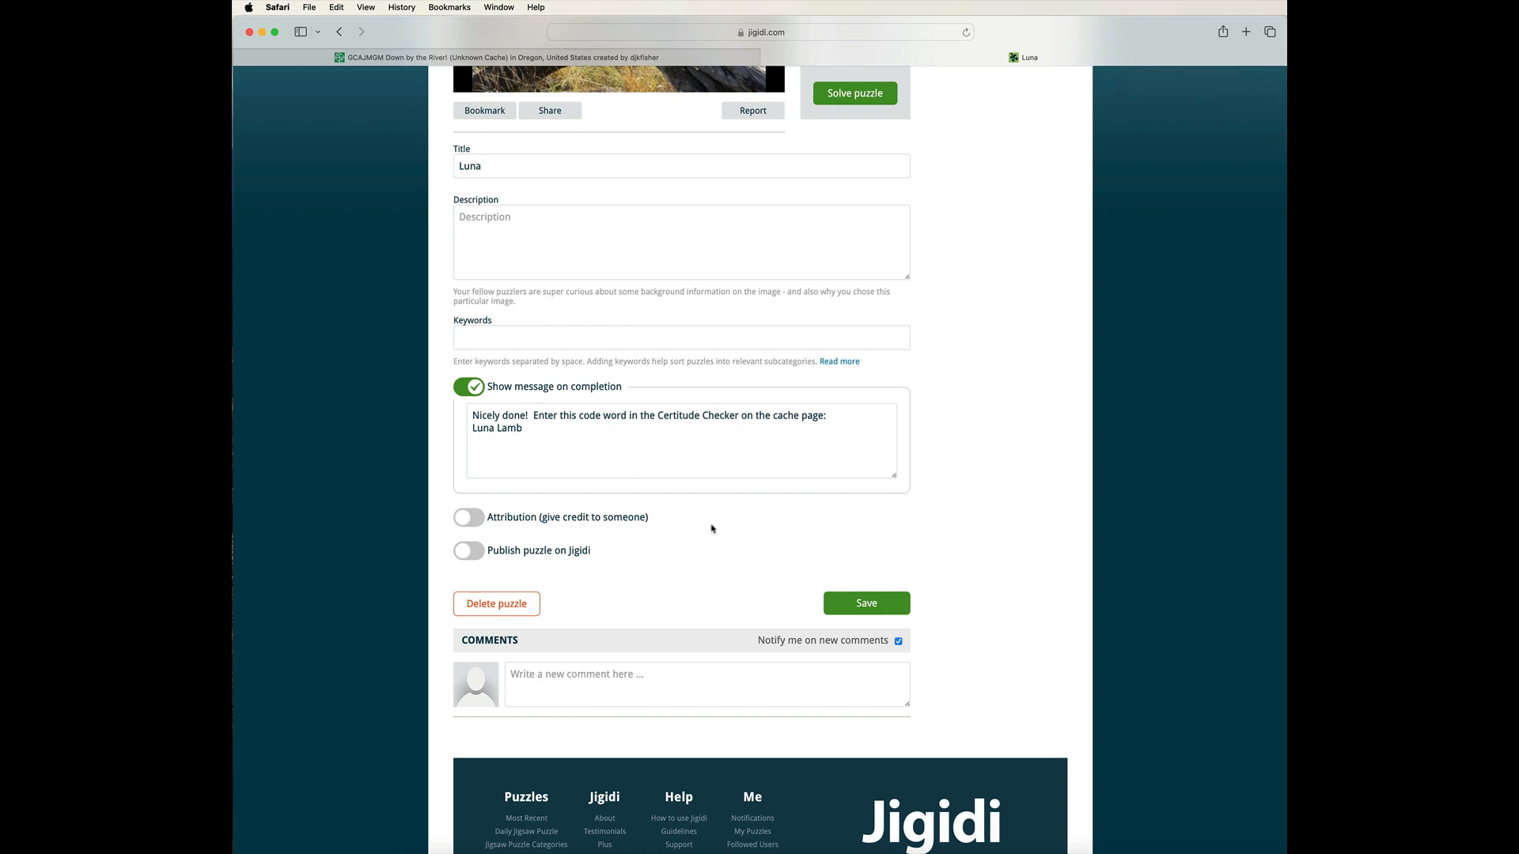
pyautogui.click(862, 605)
# Solve the 12-piece Luna puzzle completely by joining all its pieces
pyautogui.scroll(1, 862, 604)
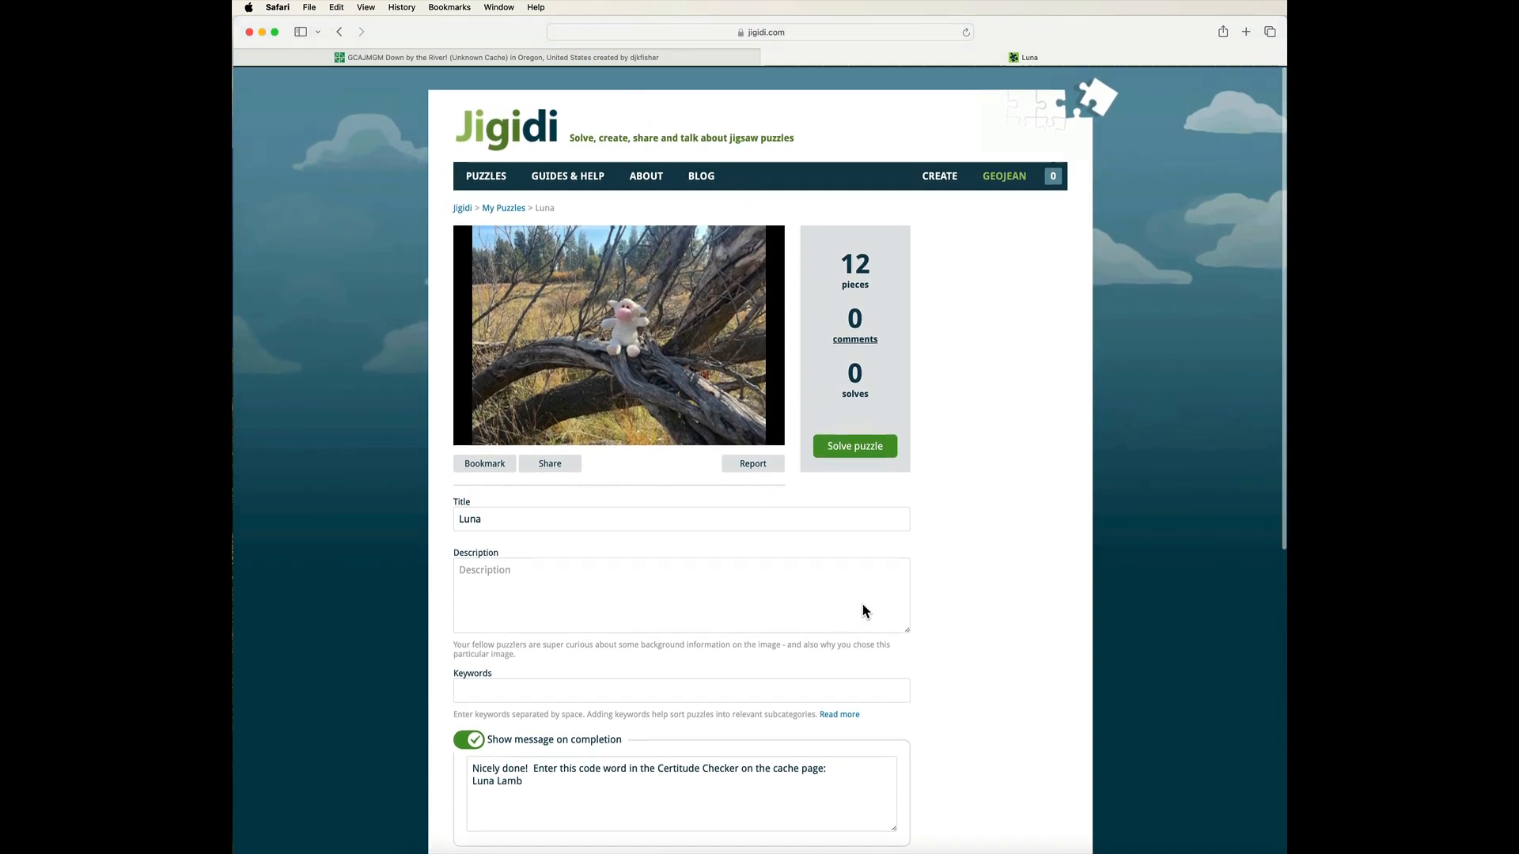
pyautogui.click(848, 446)
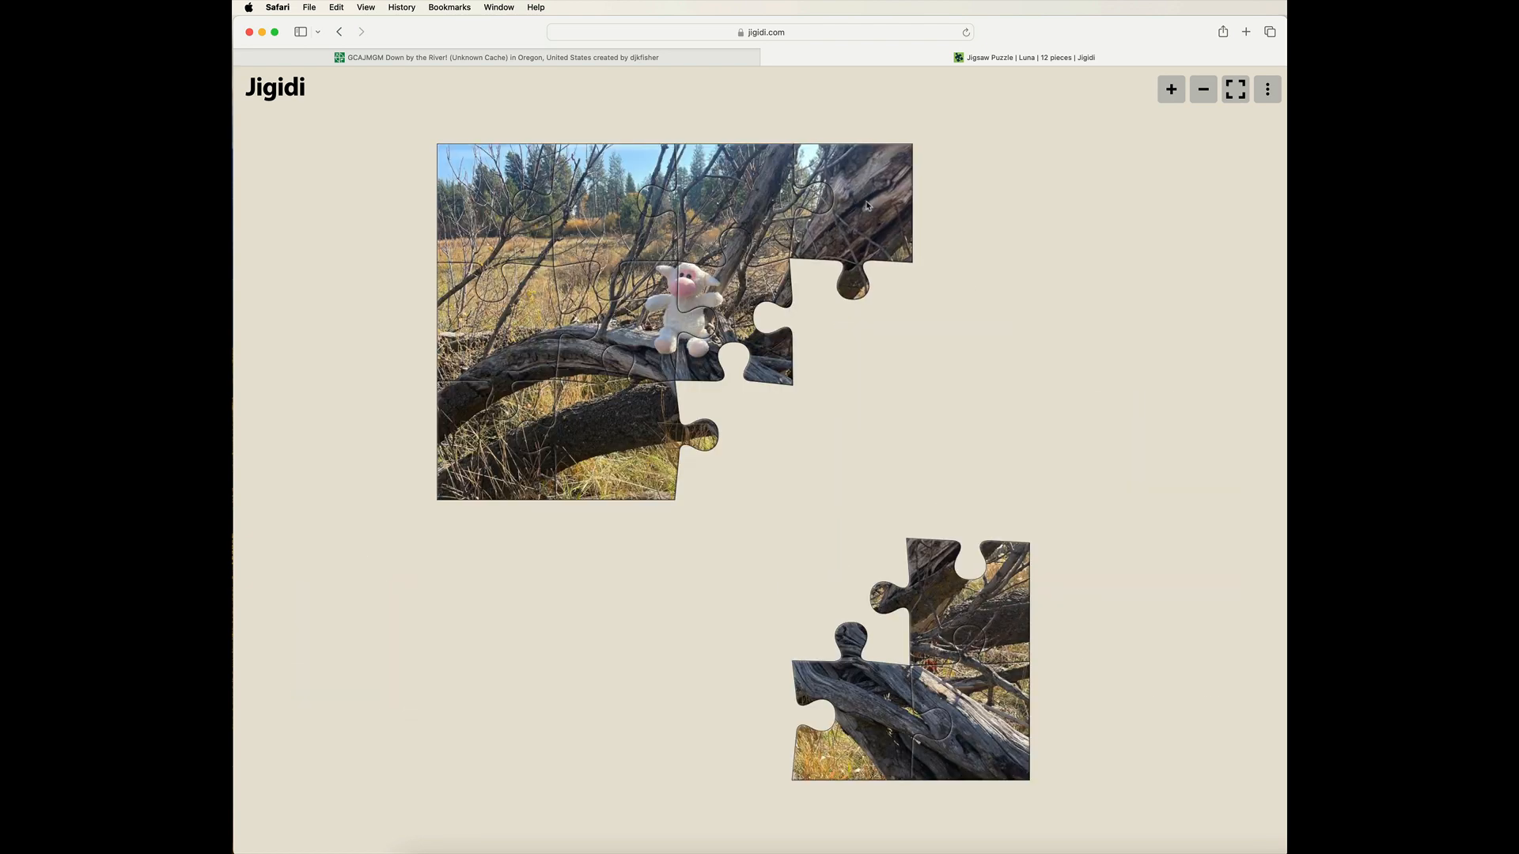
pyautogui.moveTo(970, 641); pyautogui.dragTo(927, 470)
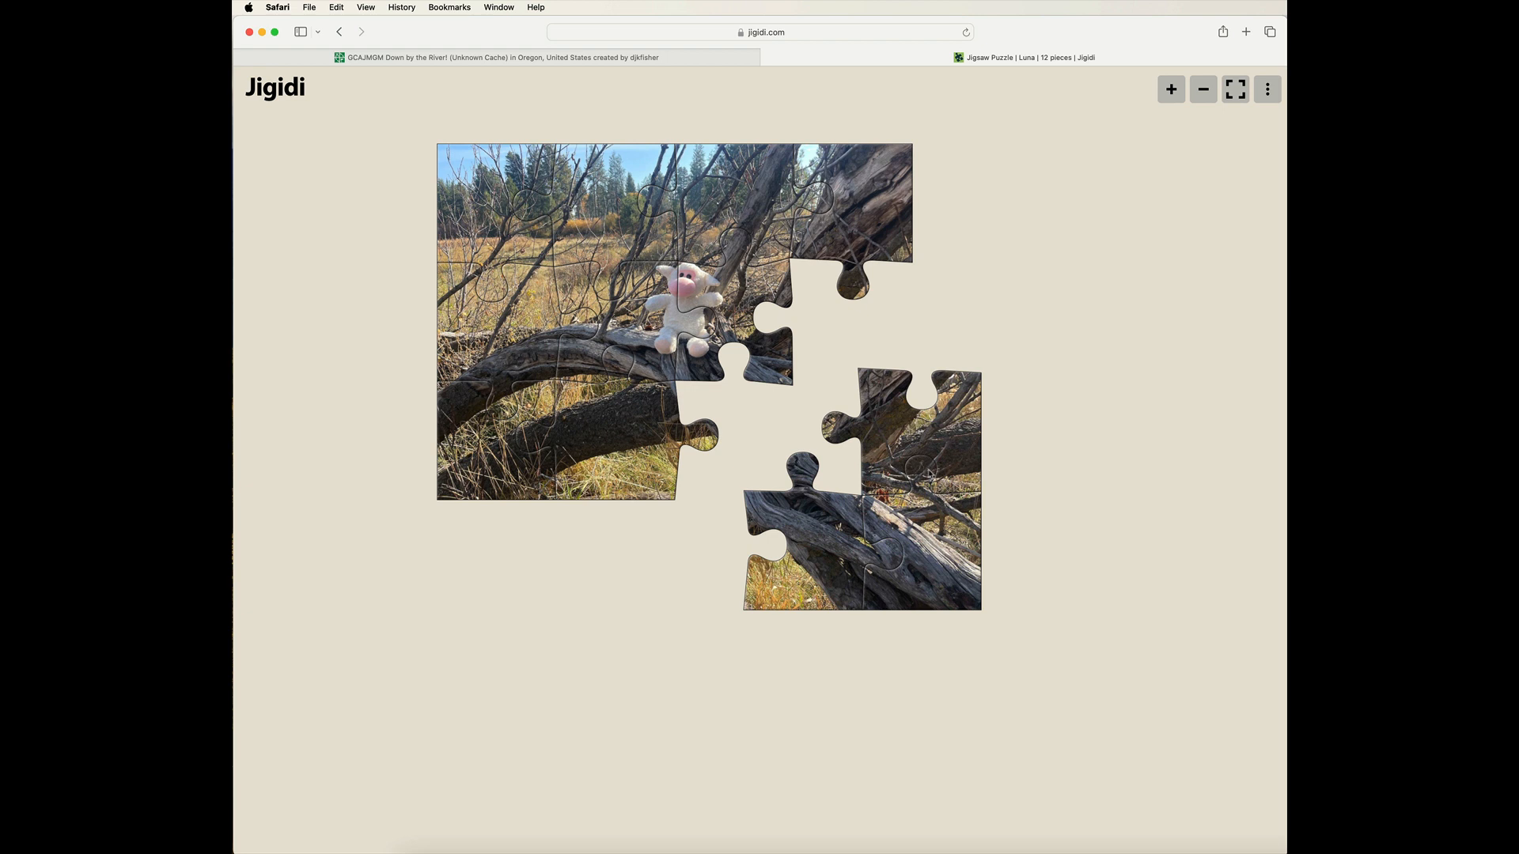
pyautogui.moveTo(927, 470); pyautogui.dragTo(858, 365)
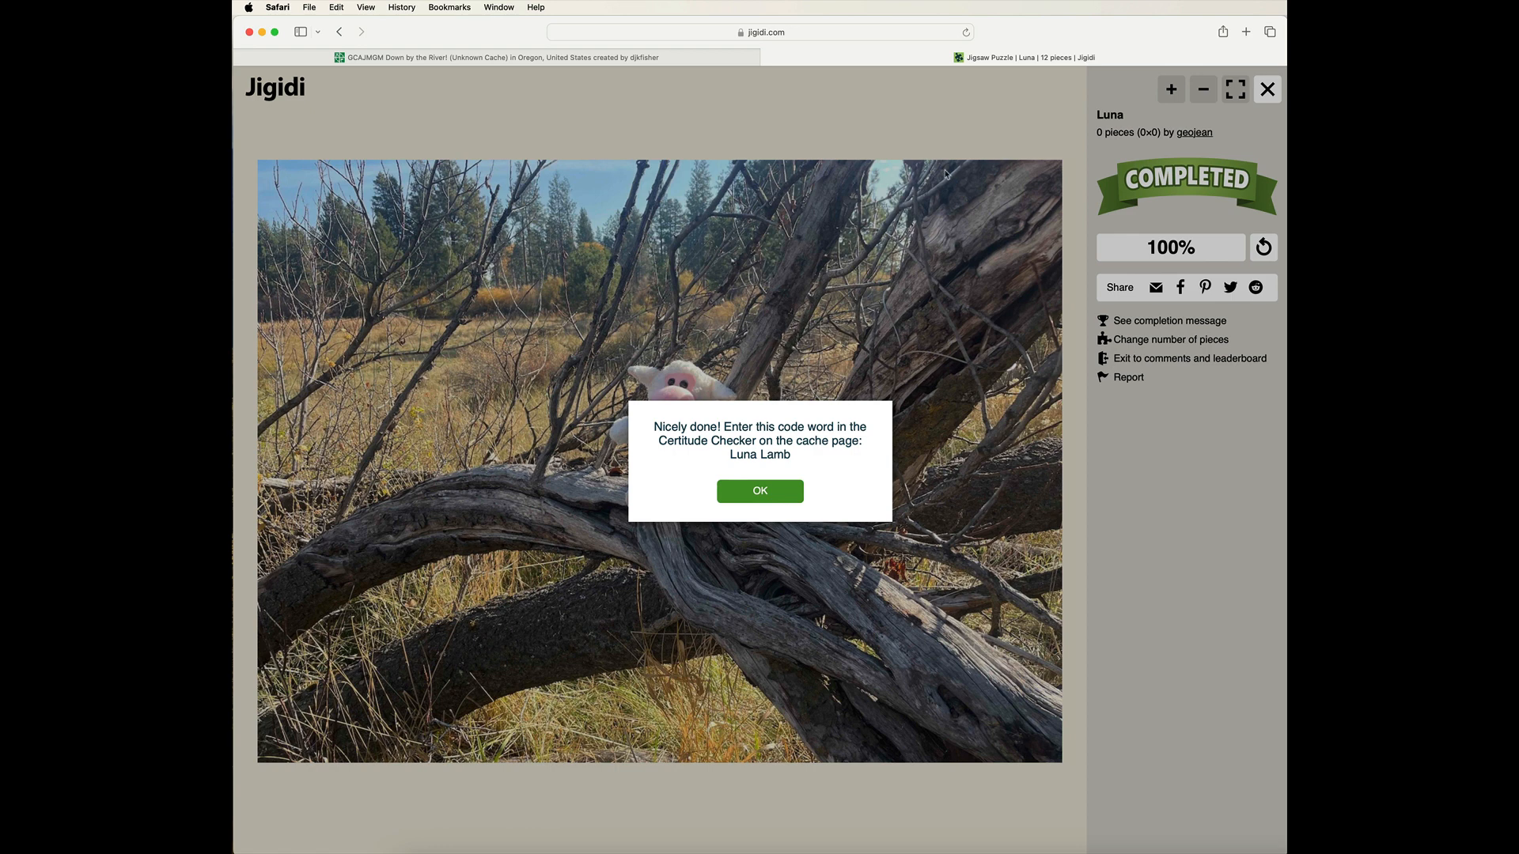
# Select the full web address of the Luna puzzle's solve page
pyautogui.click(868, 32)
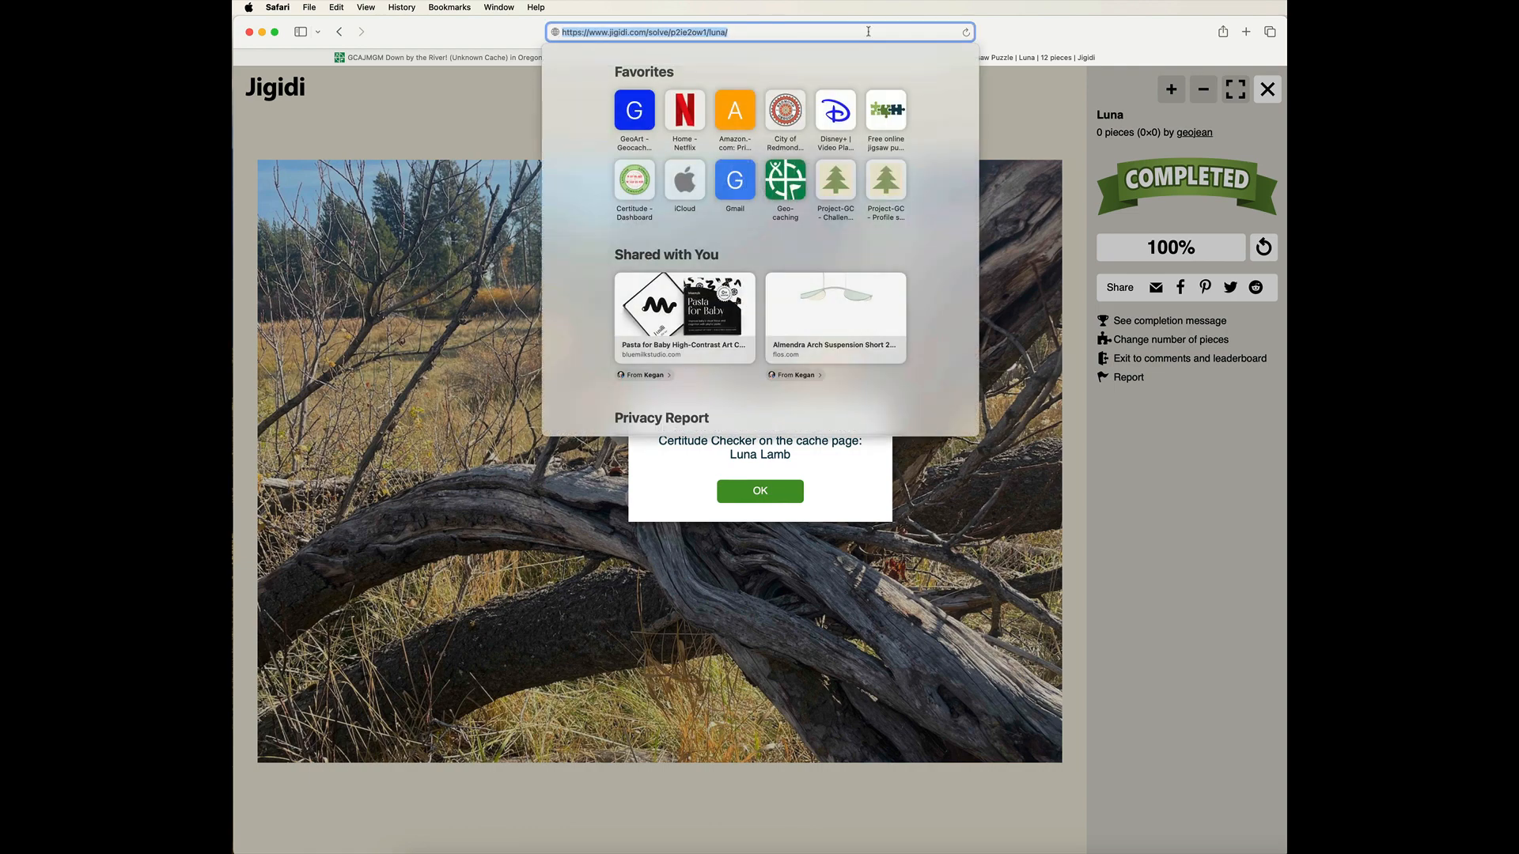
pyautogui.click(852, 34)
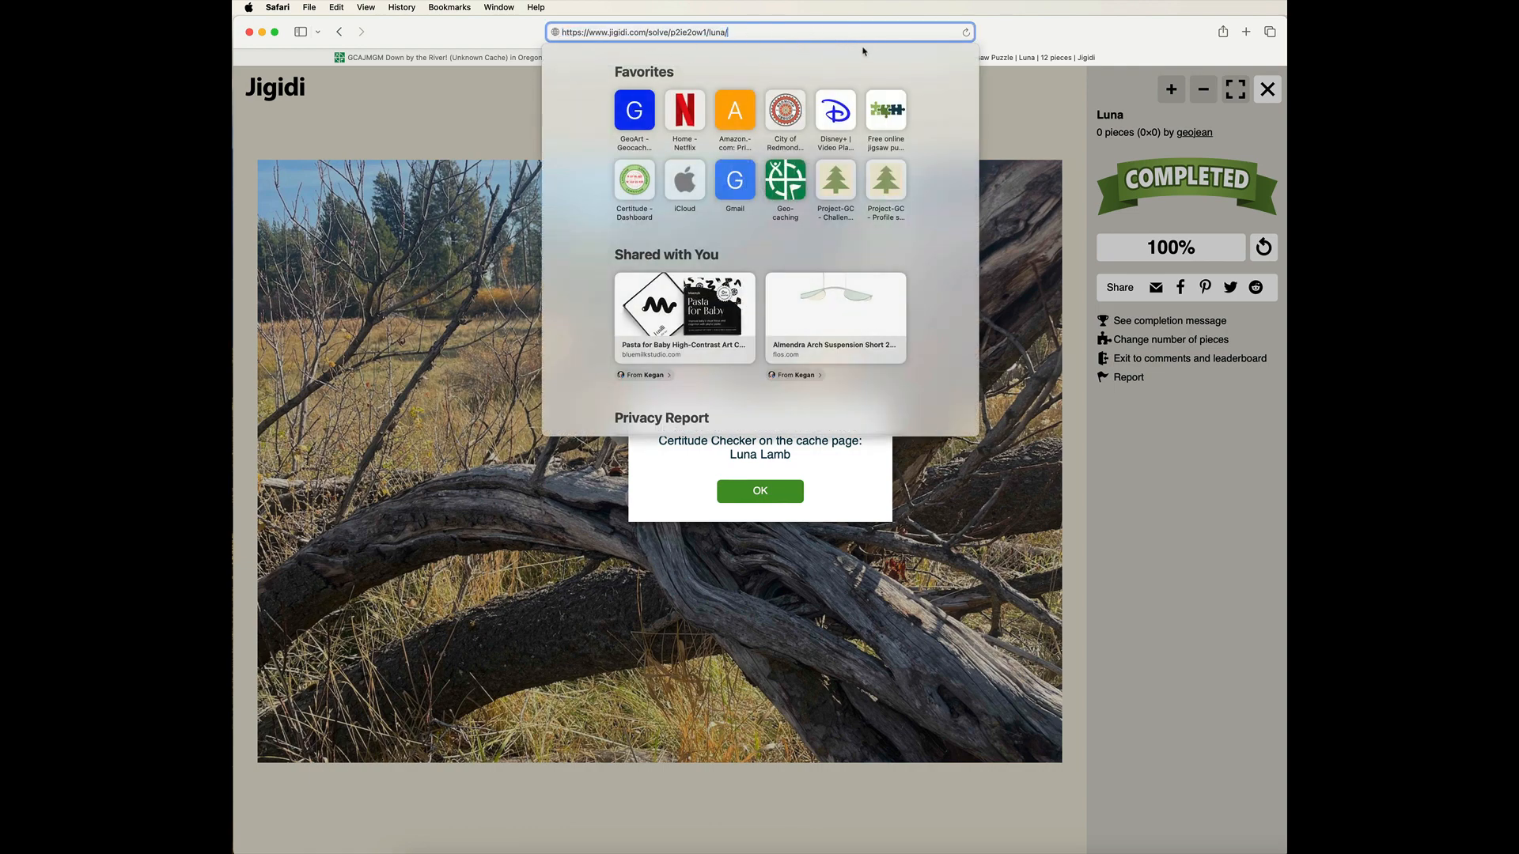
pyautogui.press('super+plus')
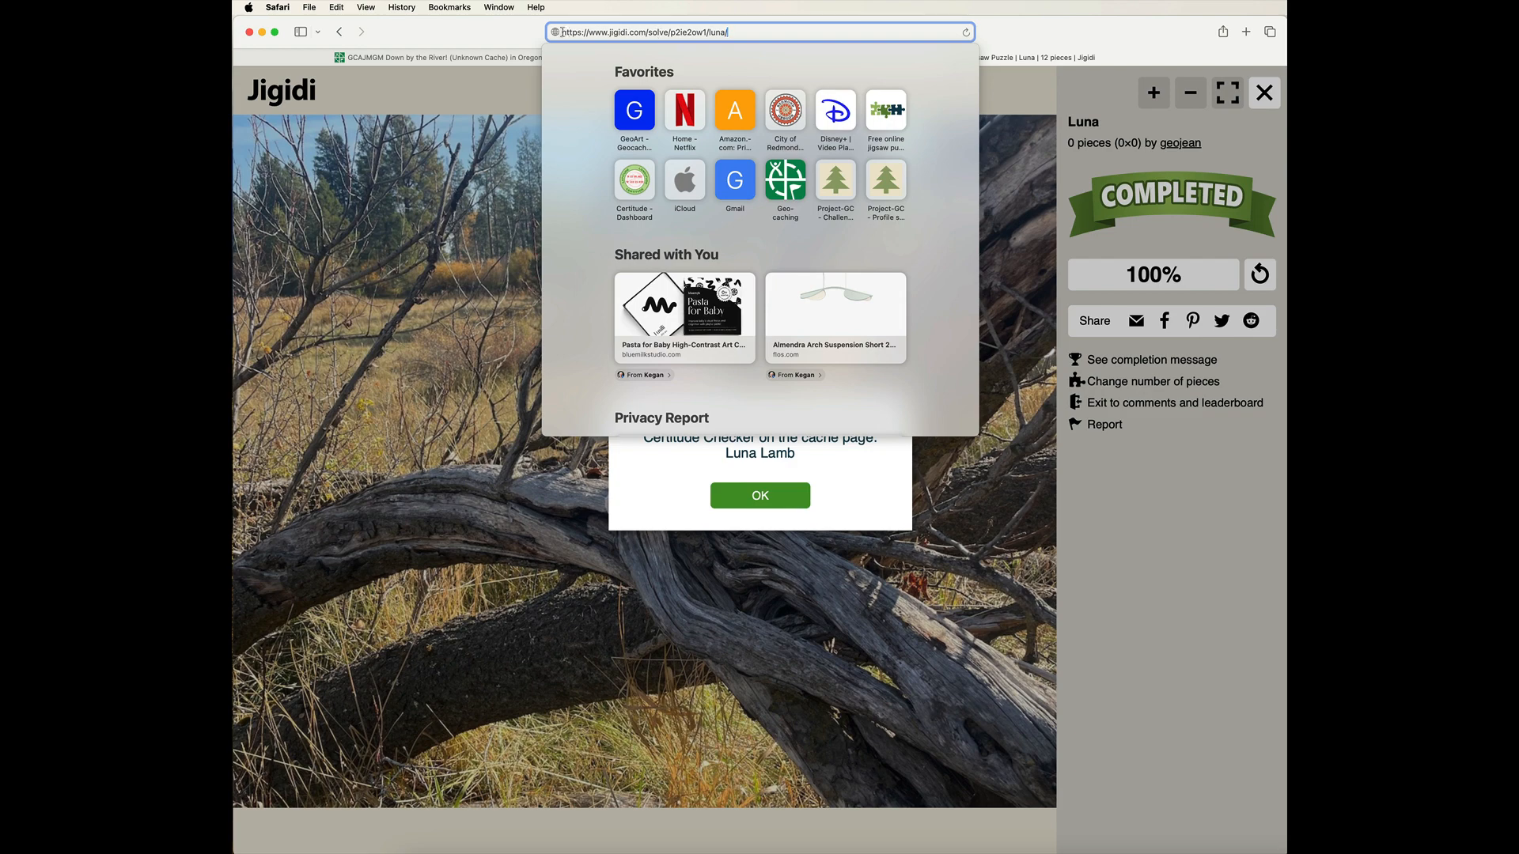
pyautogui.moveTo(731, 32); pyautogui.dragTo(544, 32)
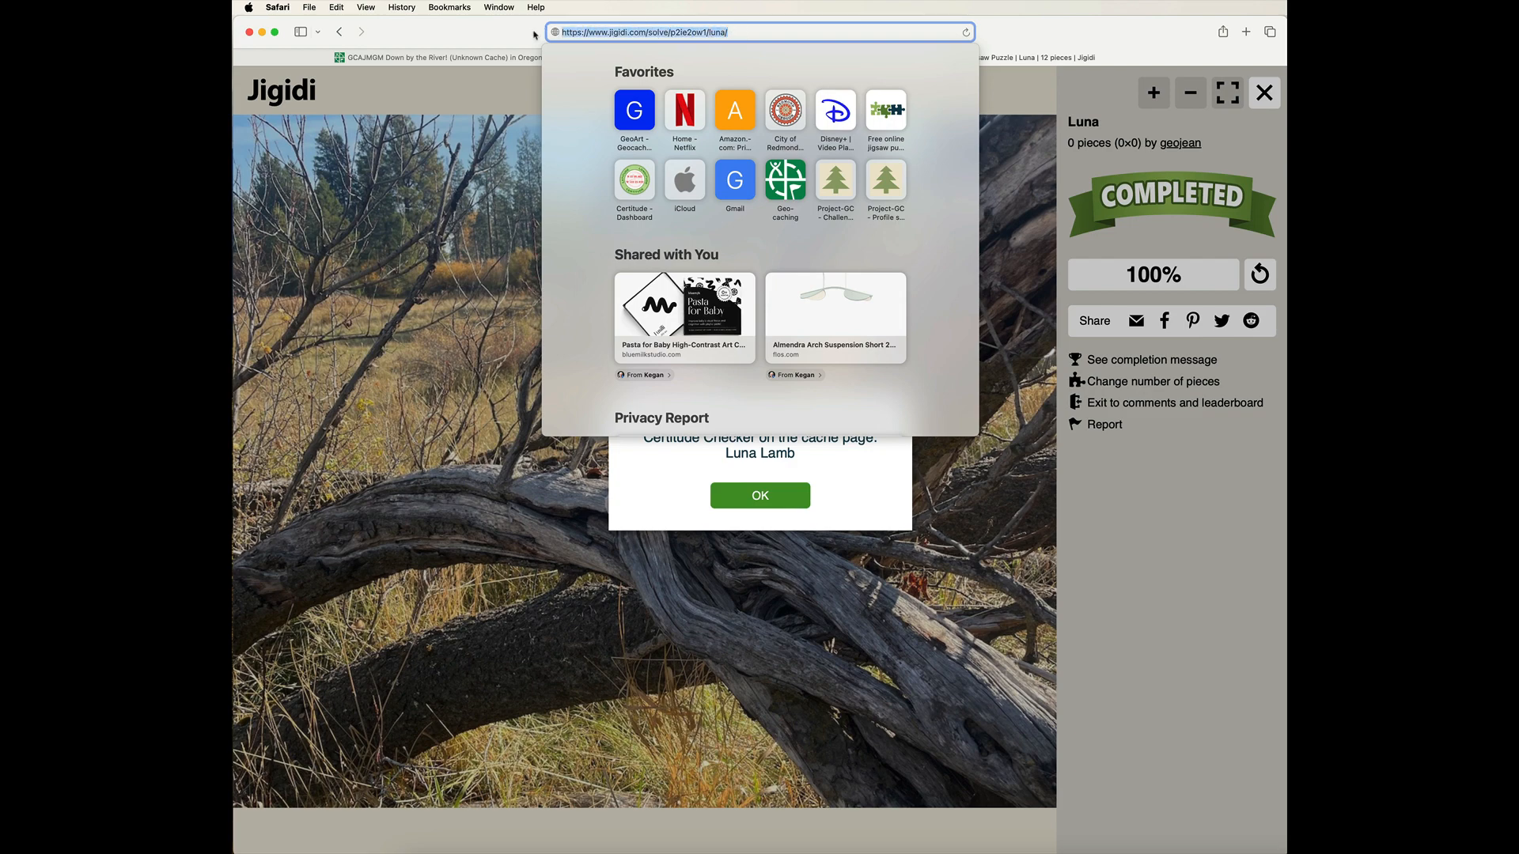
pyautogui.click(534, 34)
# Return to the Down by the River! cache page and open the listing for editing
pyautogui.click(687, 60)
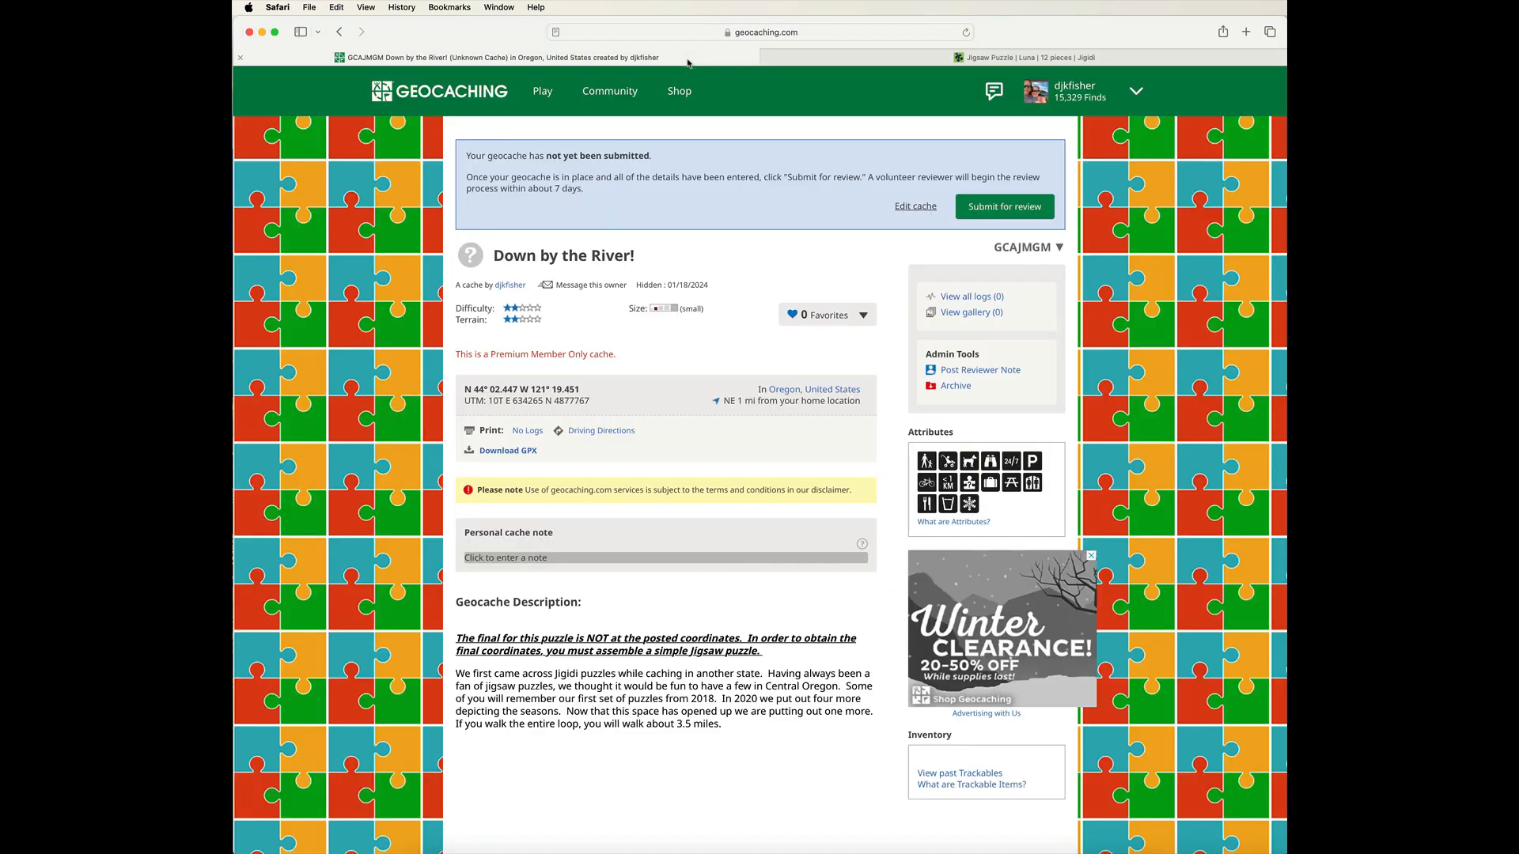
pyautogui.click(927, 211)
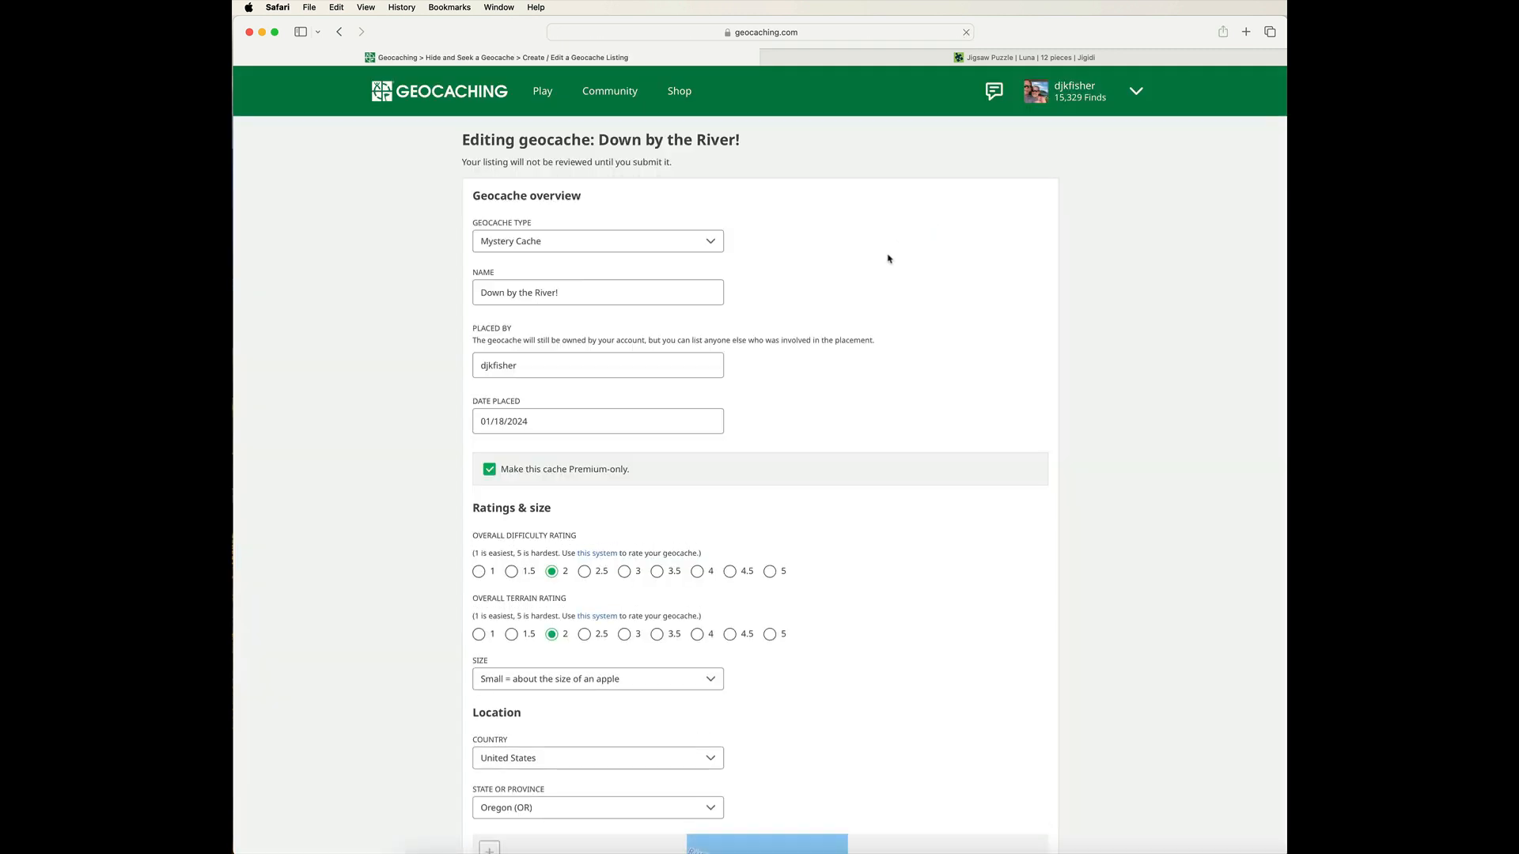
pyautogui.scroll(-5, 887, 259)
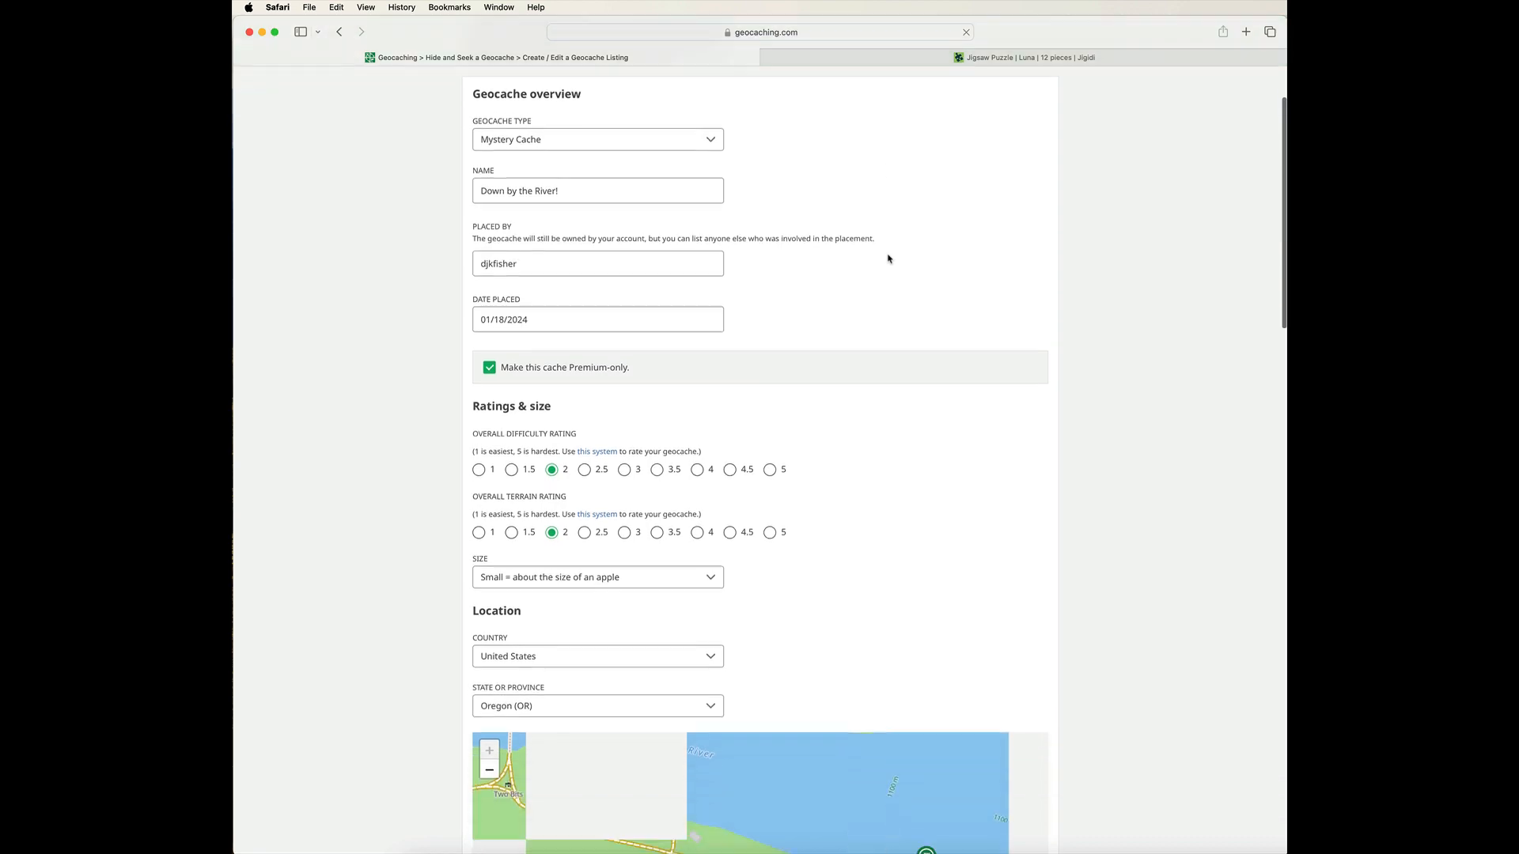
pyautogui.scroll(5, 887, 259)
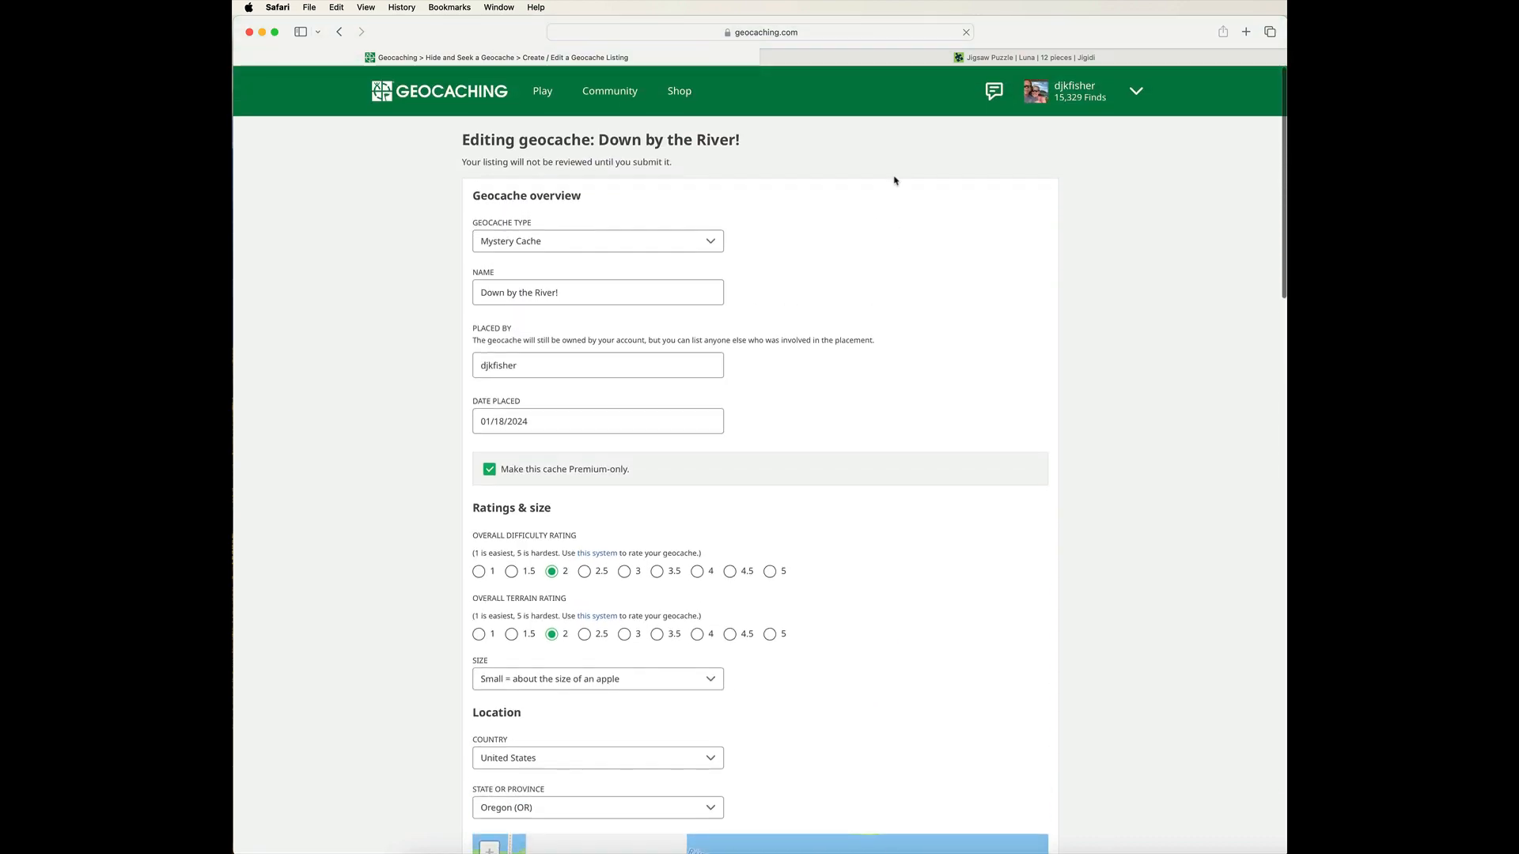
# Exit the solved Luna puzzle to its comments and leaderboard page and view that page's full web address
pyautogui.click(898, 60)
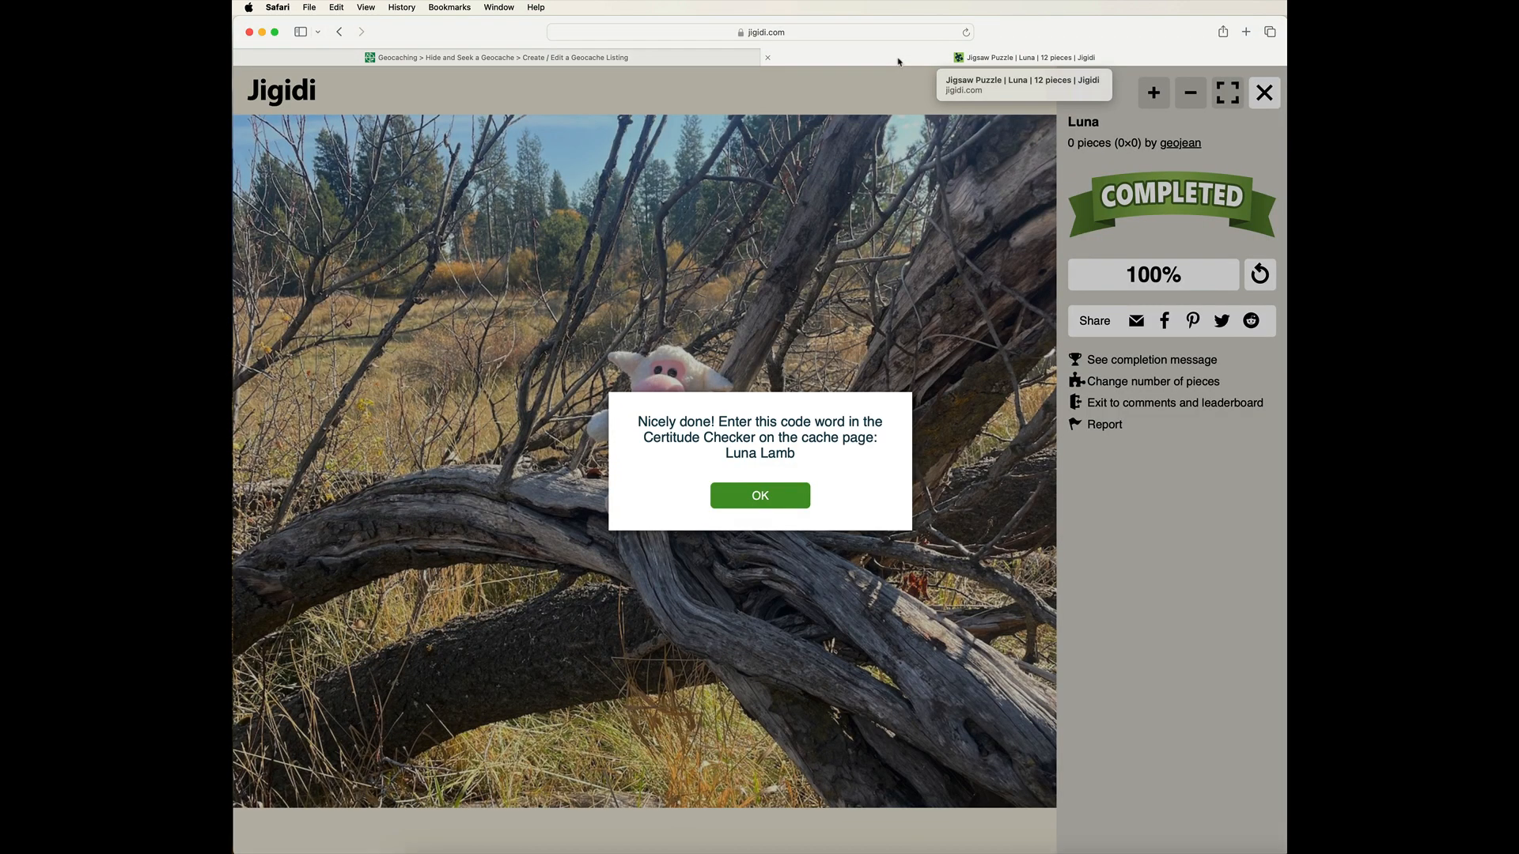
pyautogui.click(1181, 403)
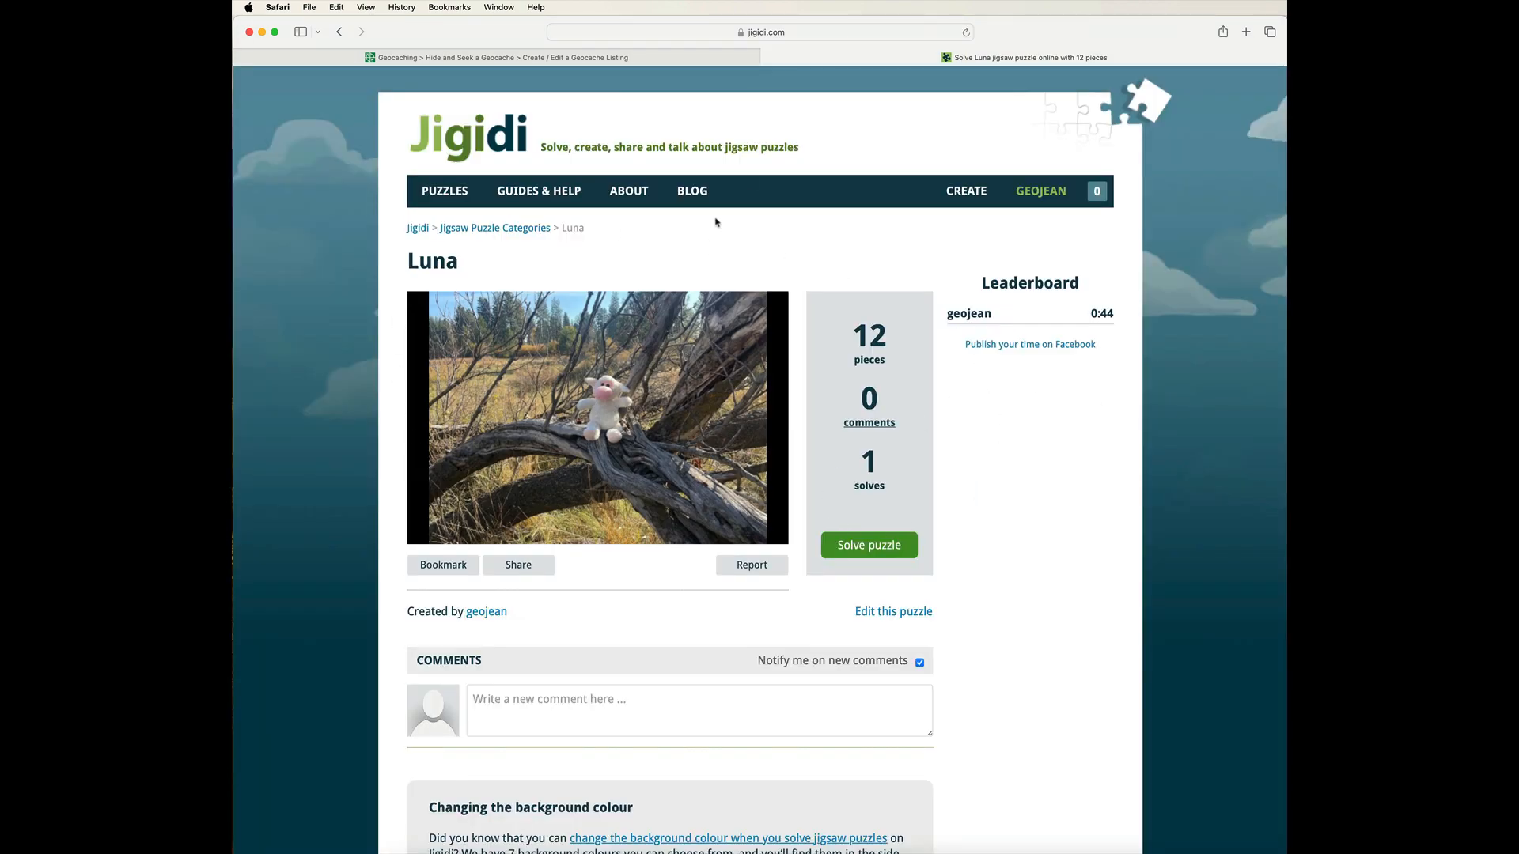
pyautogui.click(815, 34)
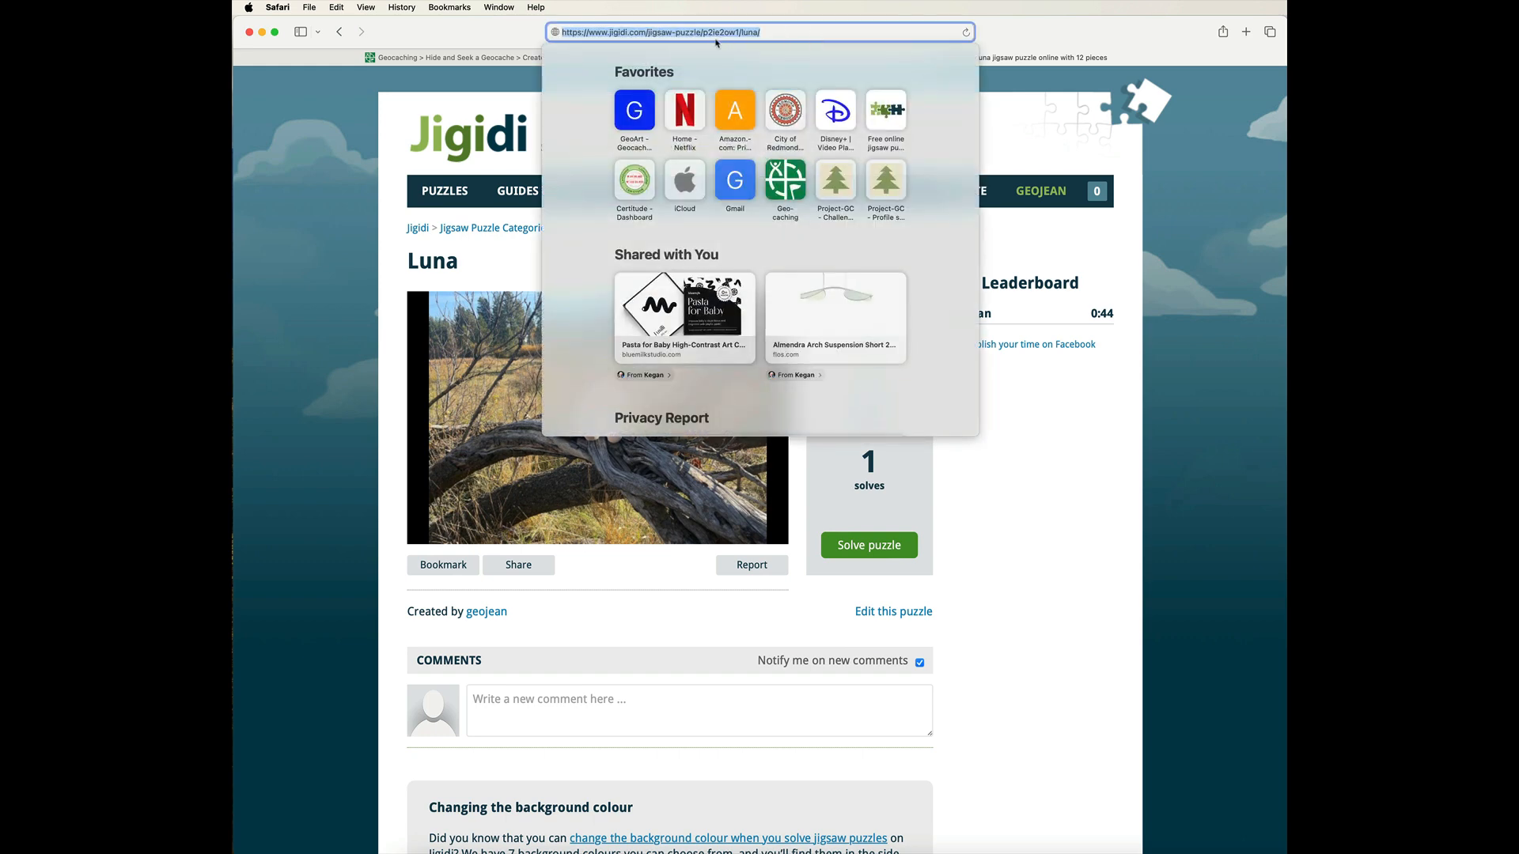
pyautogui.click(762, 32)
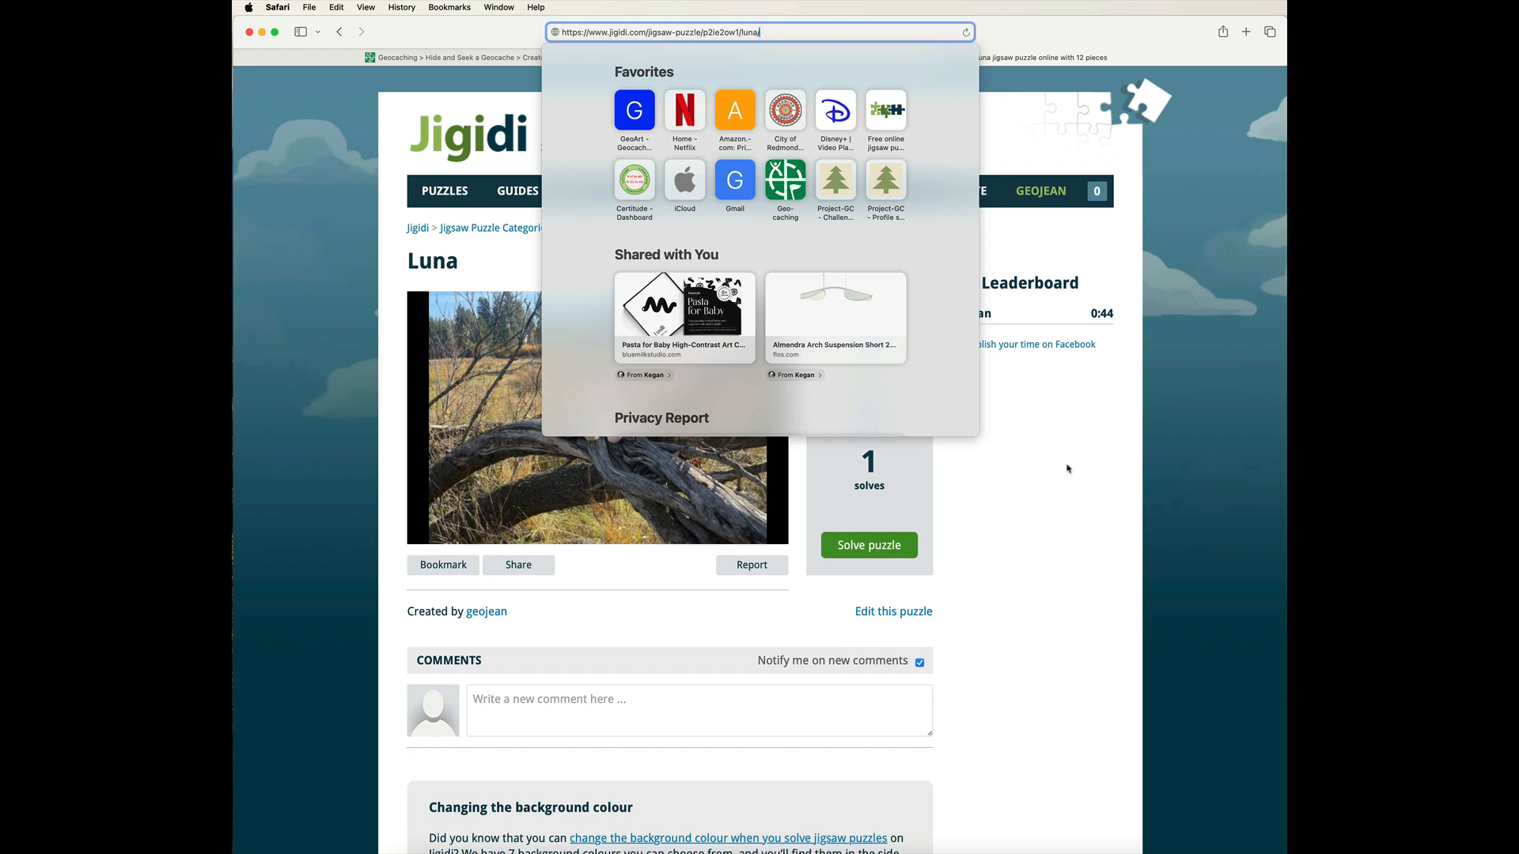
pyautogui.click(1064, 516)
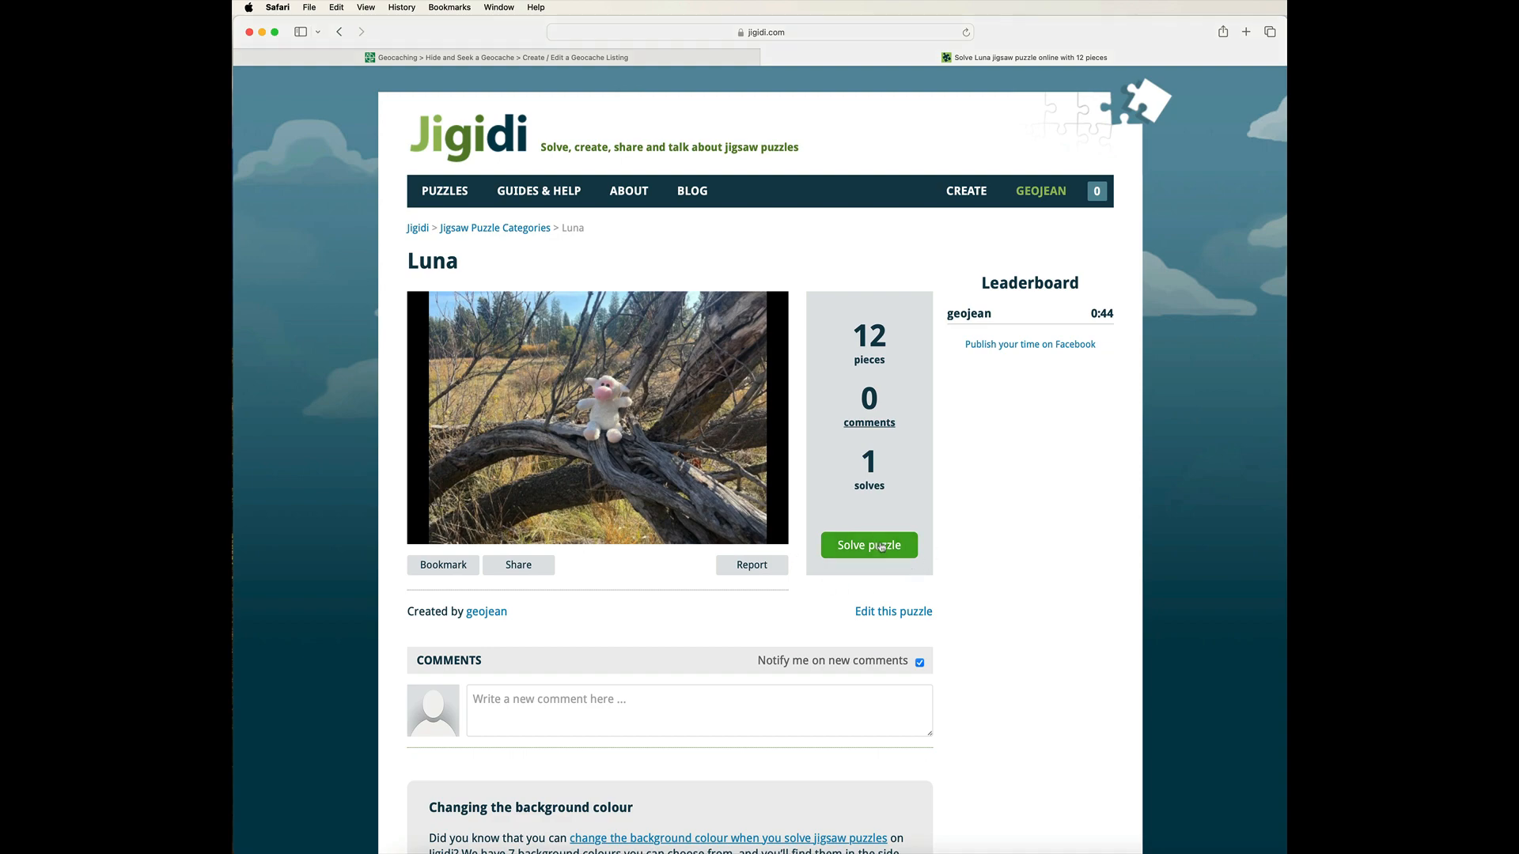
# Reopen the Luna puzzle's solve page and copy its full web address
pyautogui.click(880, 547)
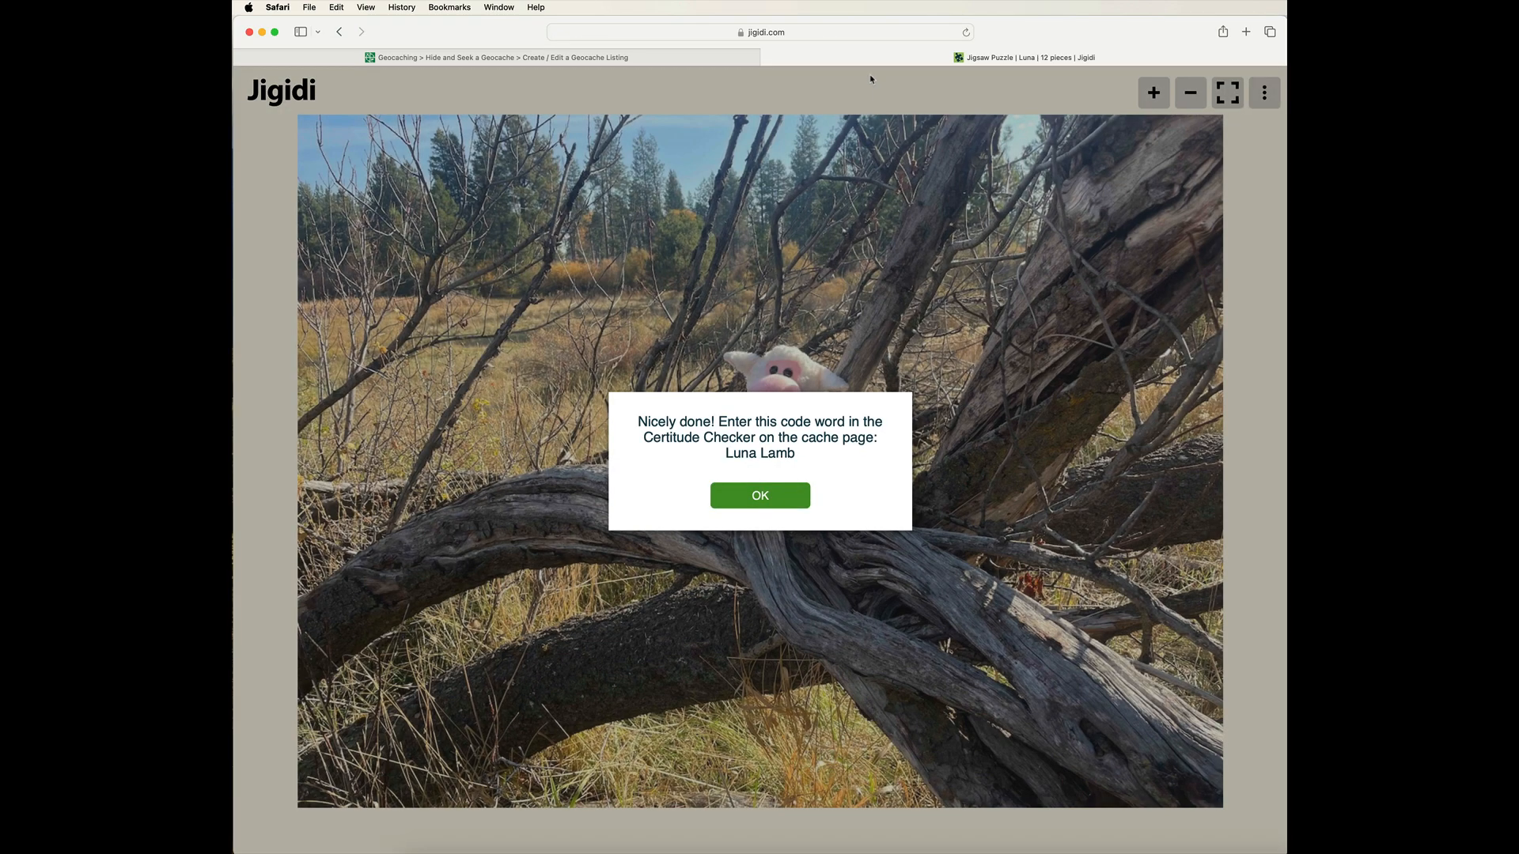
pyautogui.click(846, 34)
pyautogui.press('super+c')
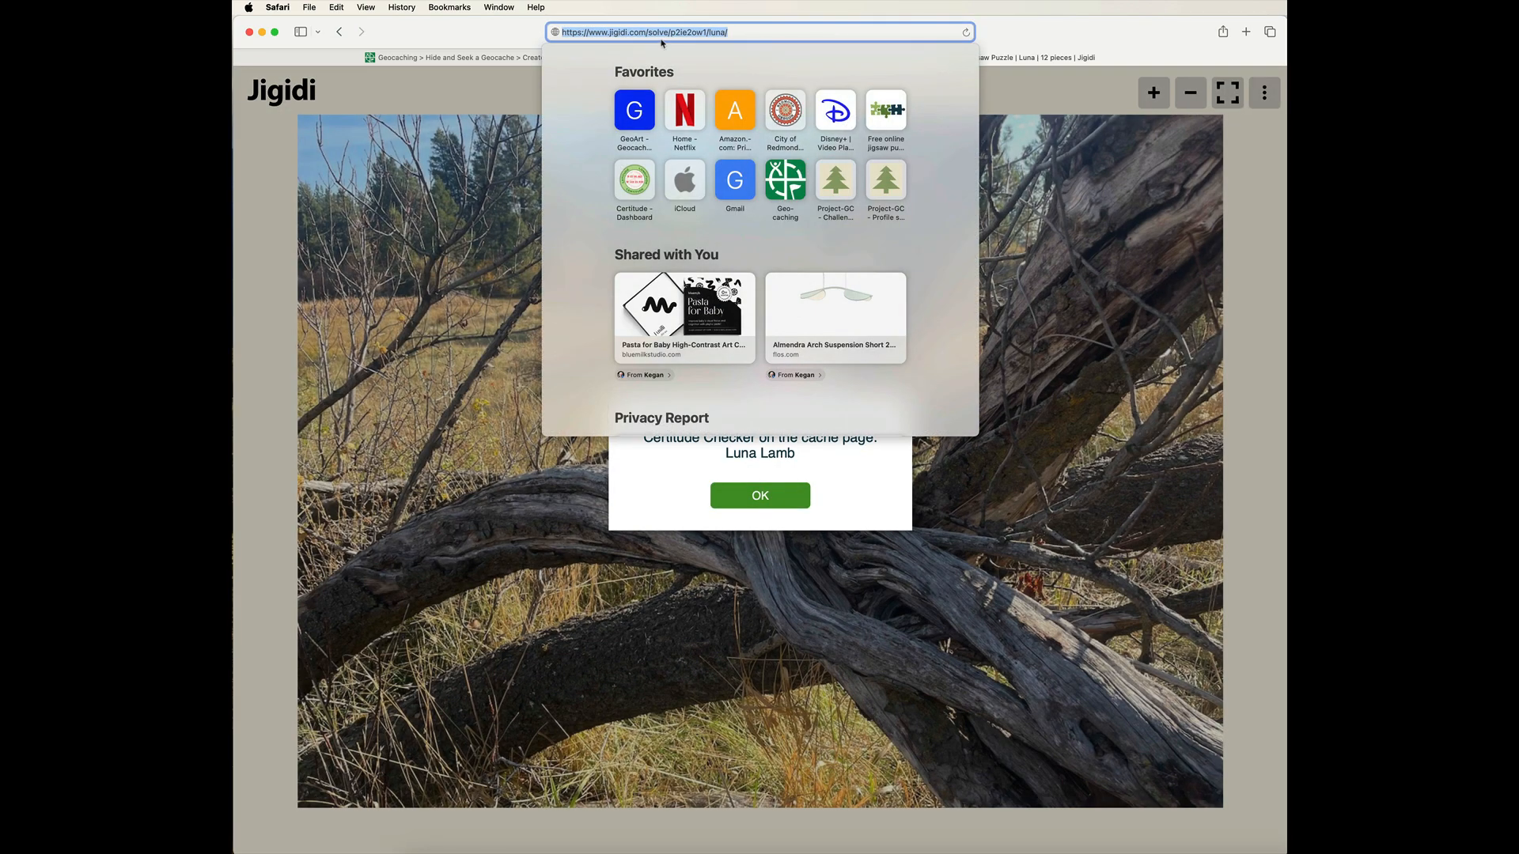
pyautogui.click(759, 31)
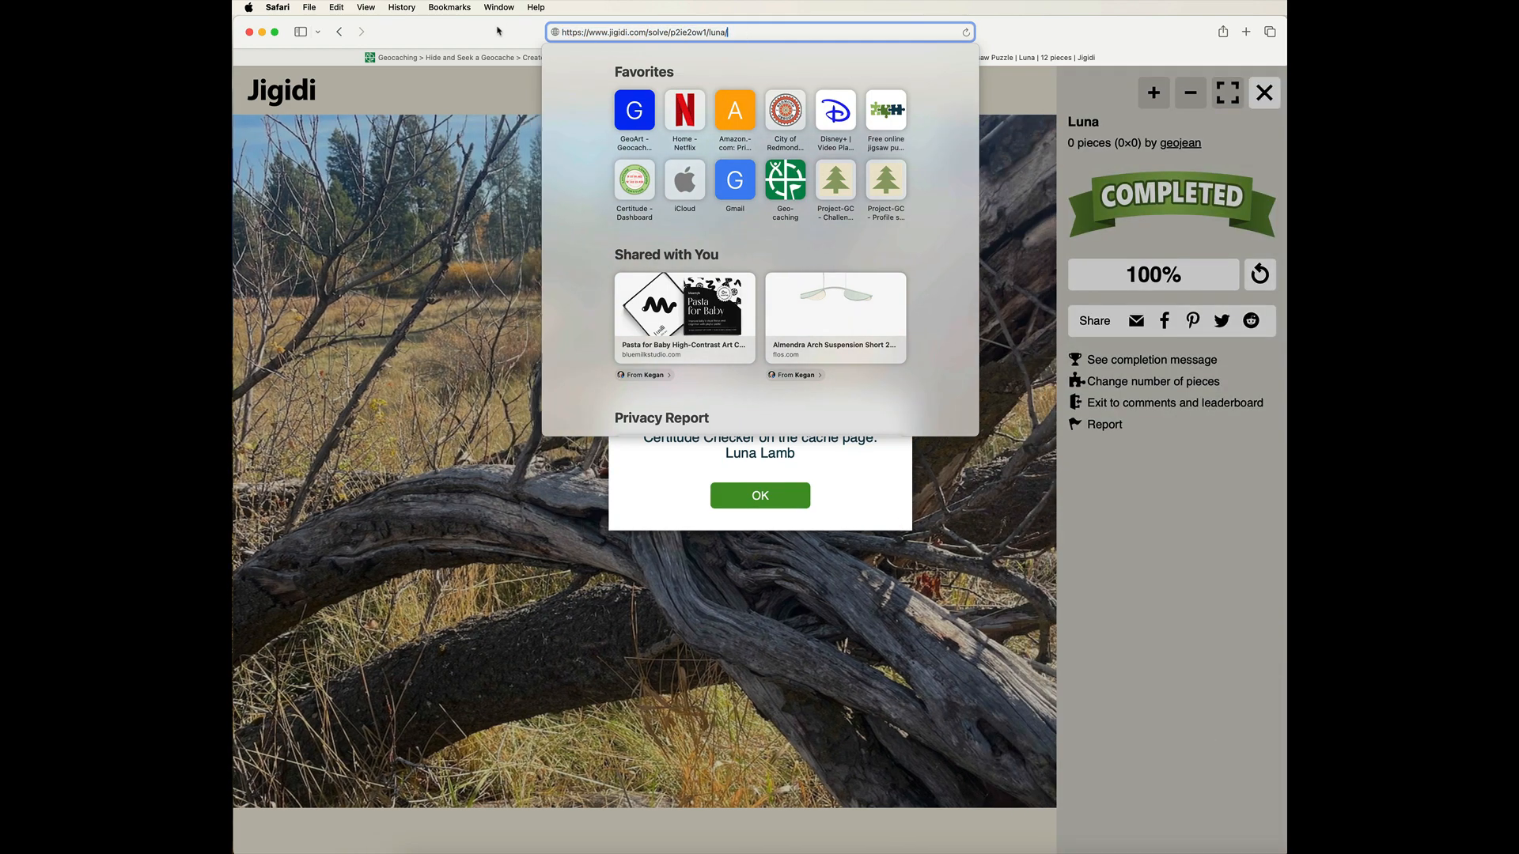
pyautogui.click(498, 31)
# In the Down by the River! listing's description, centre the blank line directly below the introductory paragraph about Jigidi puzzles
pyautogui.click(510, 59)
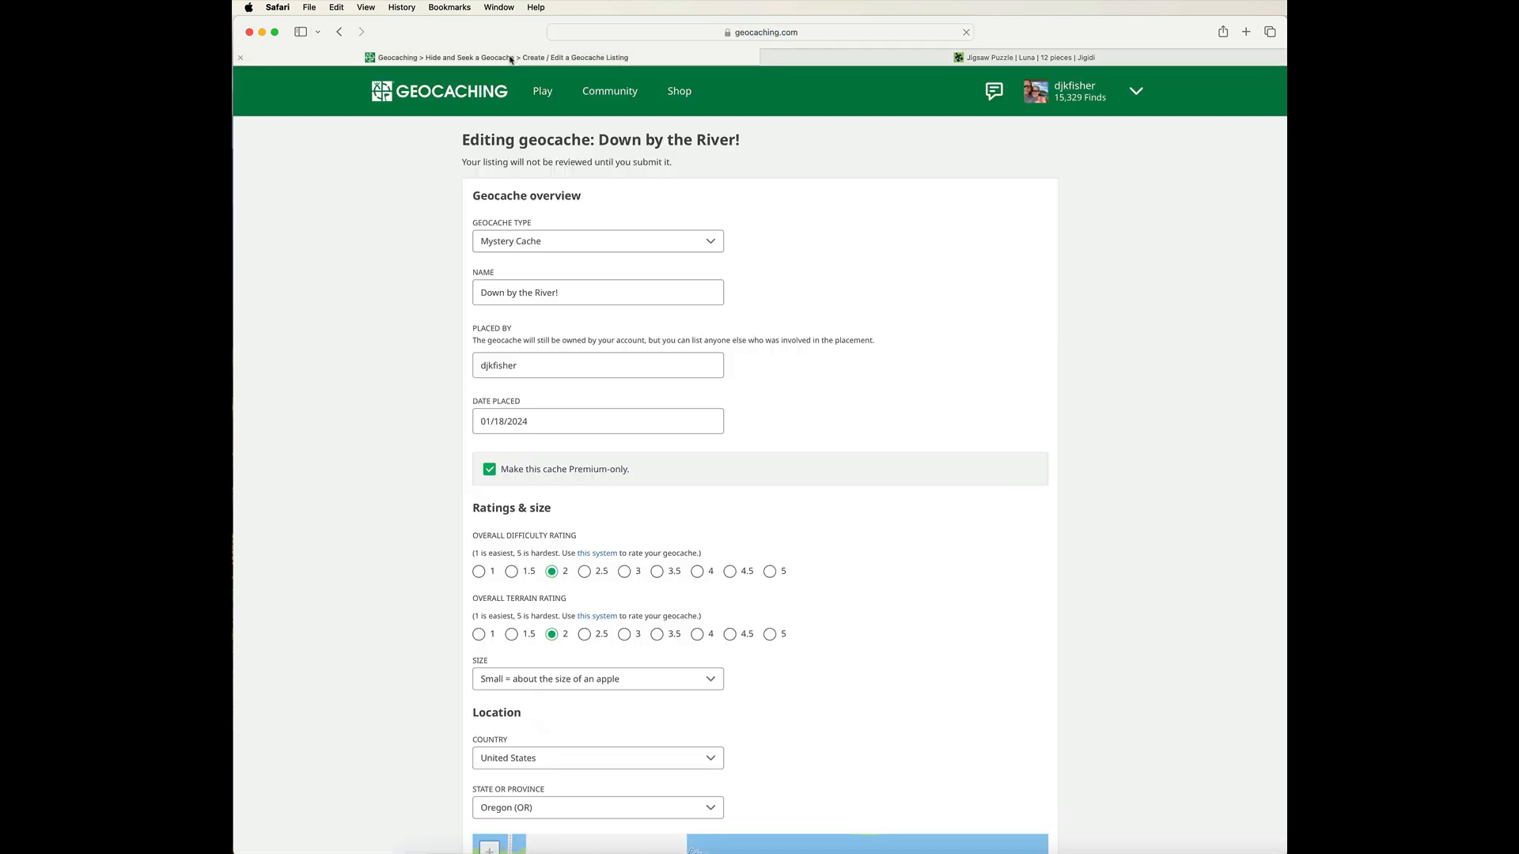
pyautogui.scroll(-5, 839, 391)
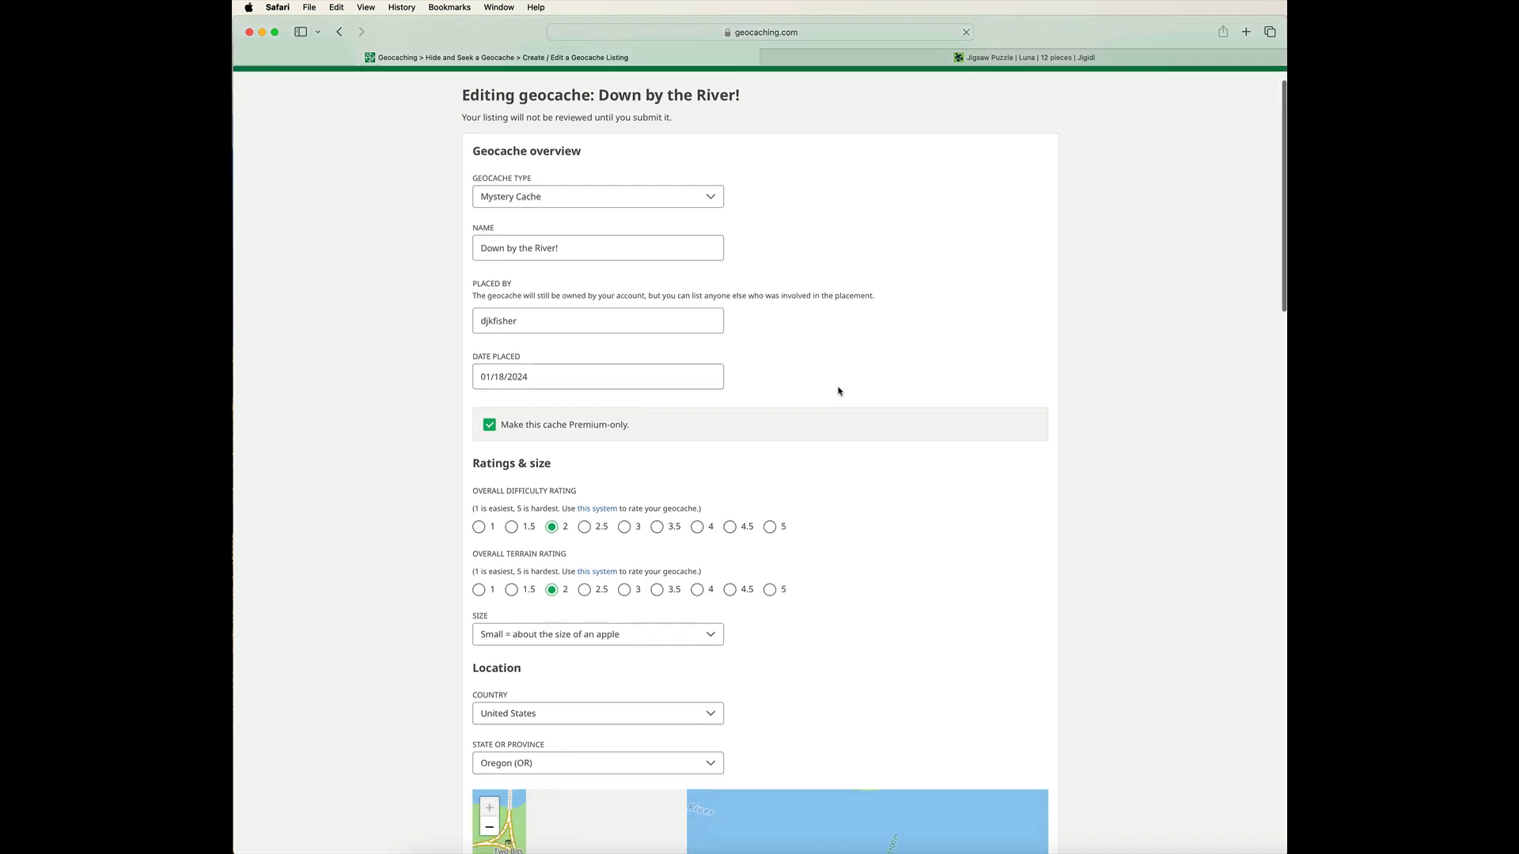
pyautogui.scroll(-5, 839, 391)
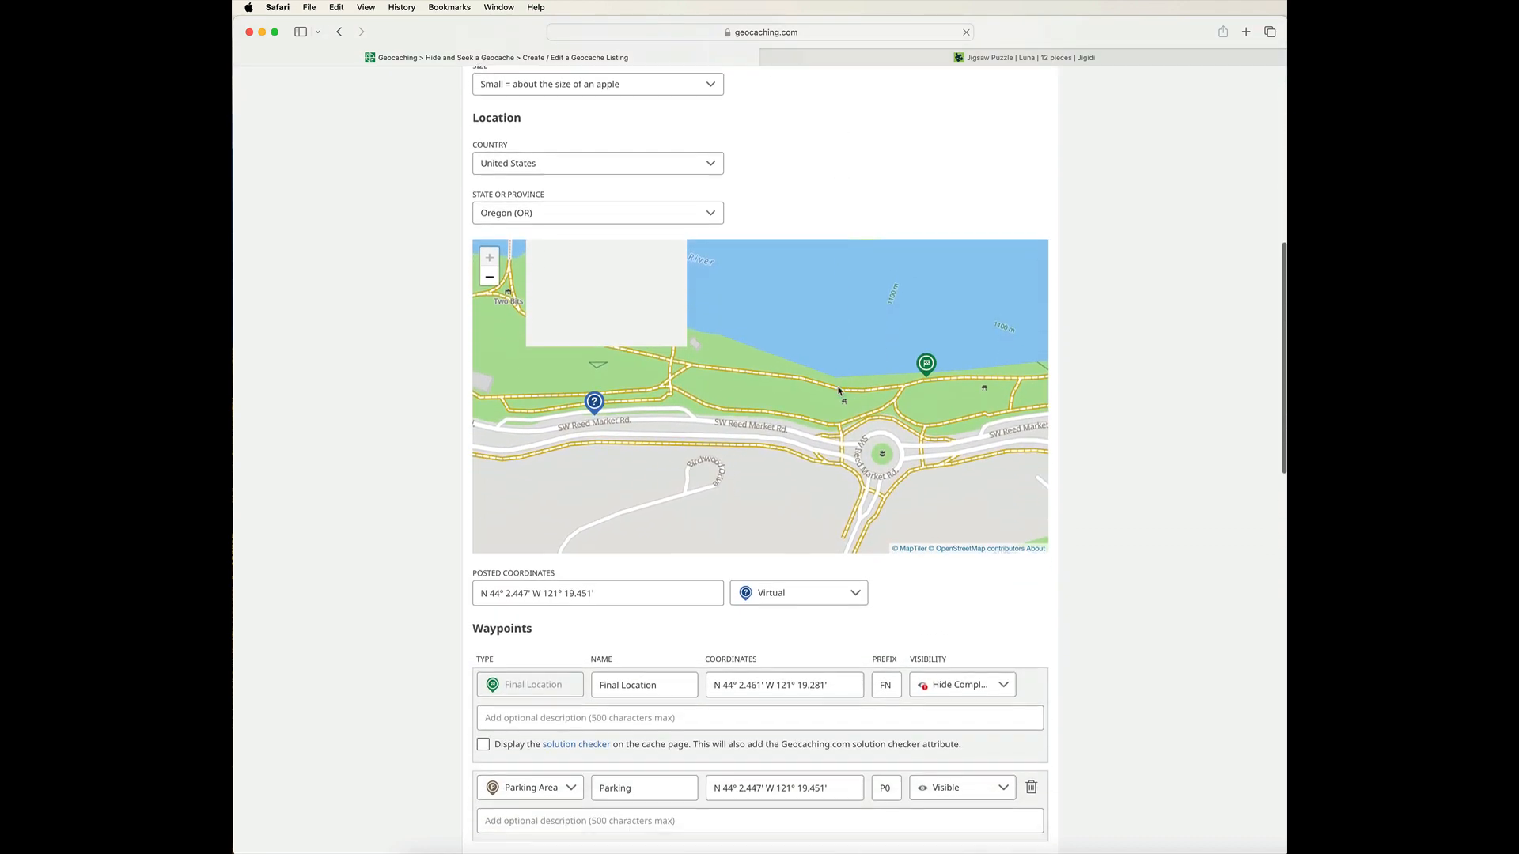
pyautogui.scroll(-10, 839, 391)
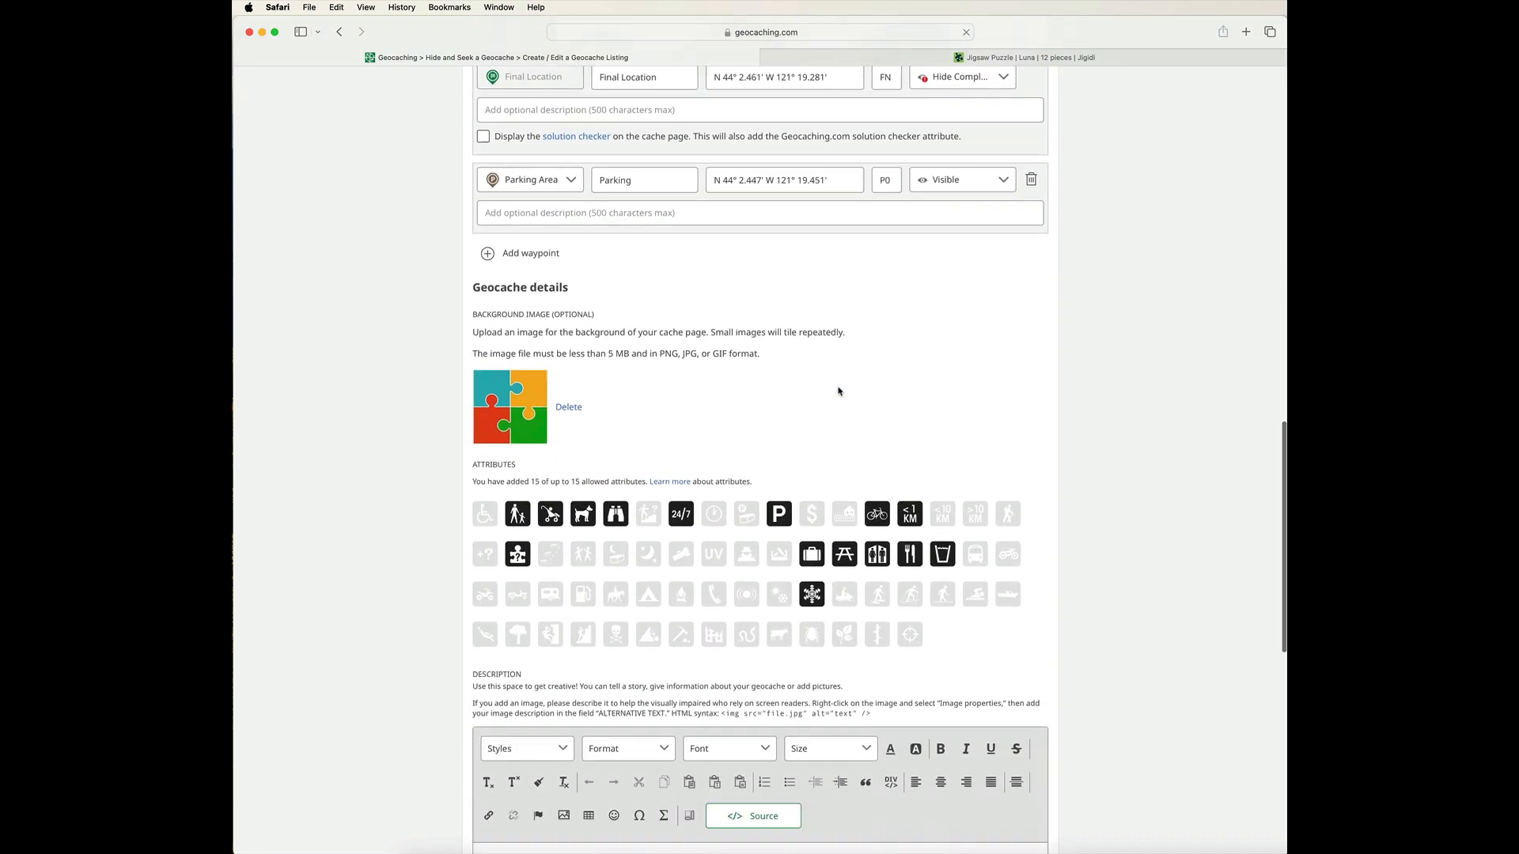
pyautogui.scroll(-5, 838, 390)
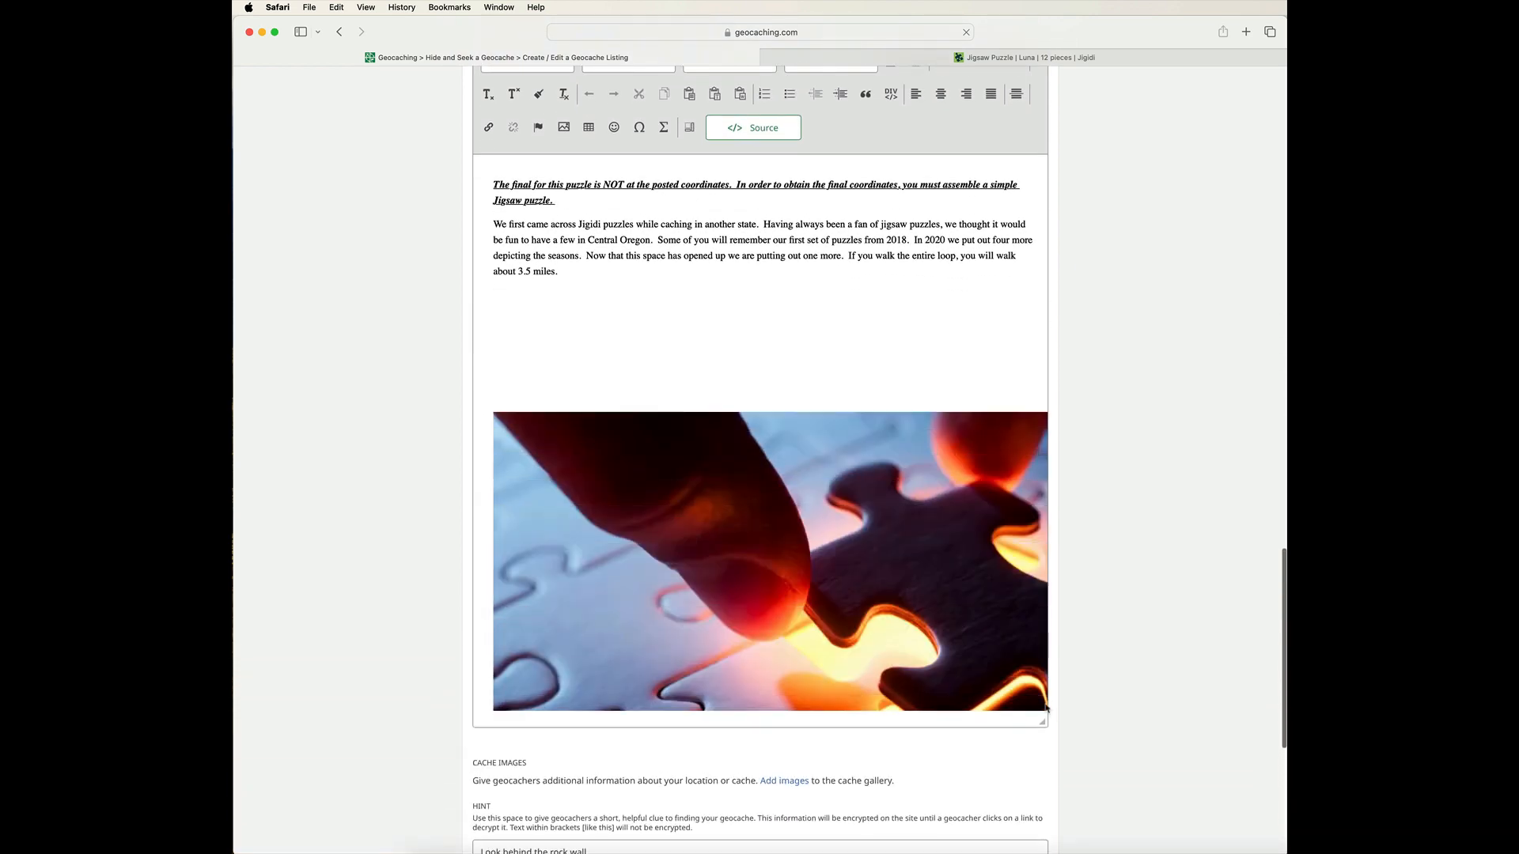
pyautogui.click(581, 337)
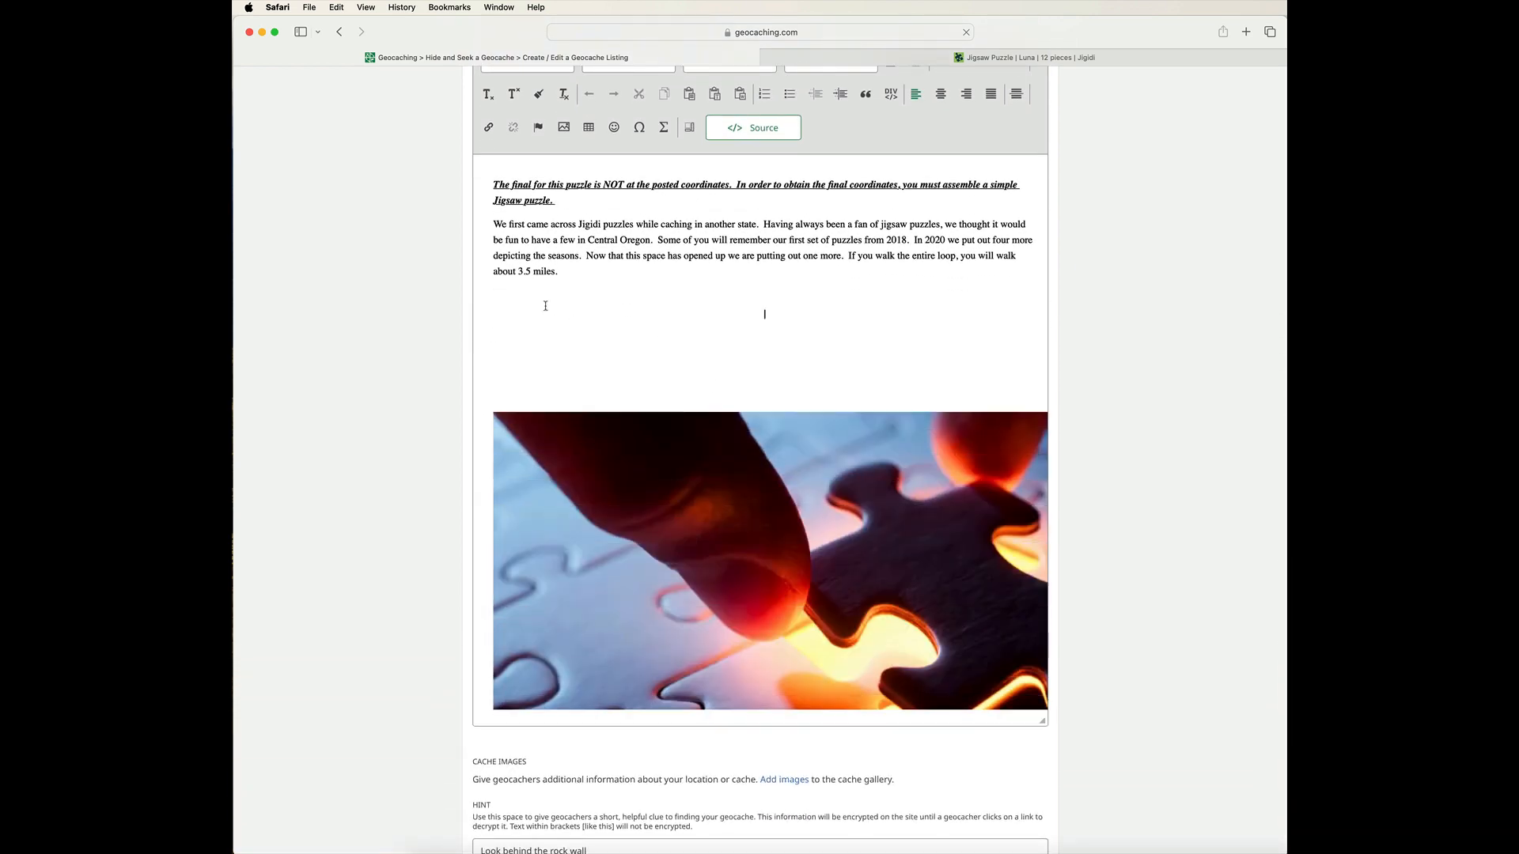
pyautogui.click(514, 292)
pyautogui.click(941, 97)
pyautogui.click(490, 128)
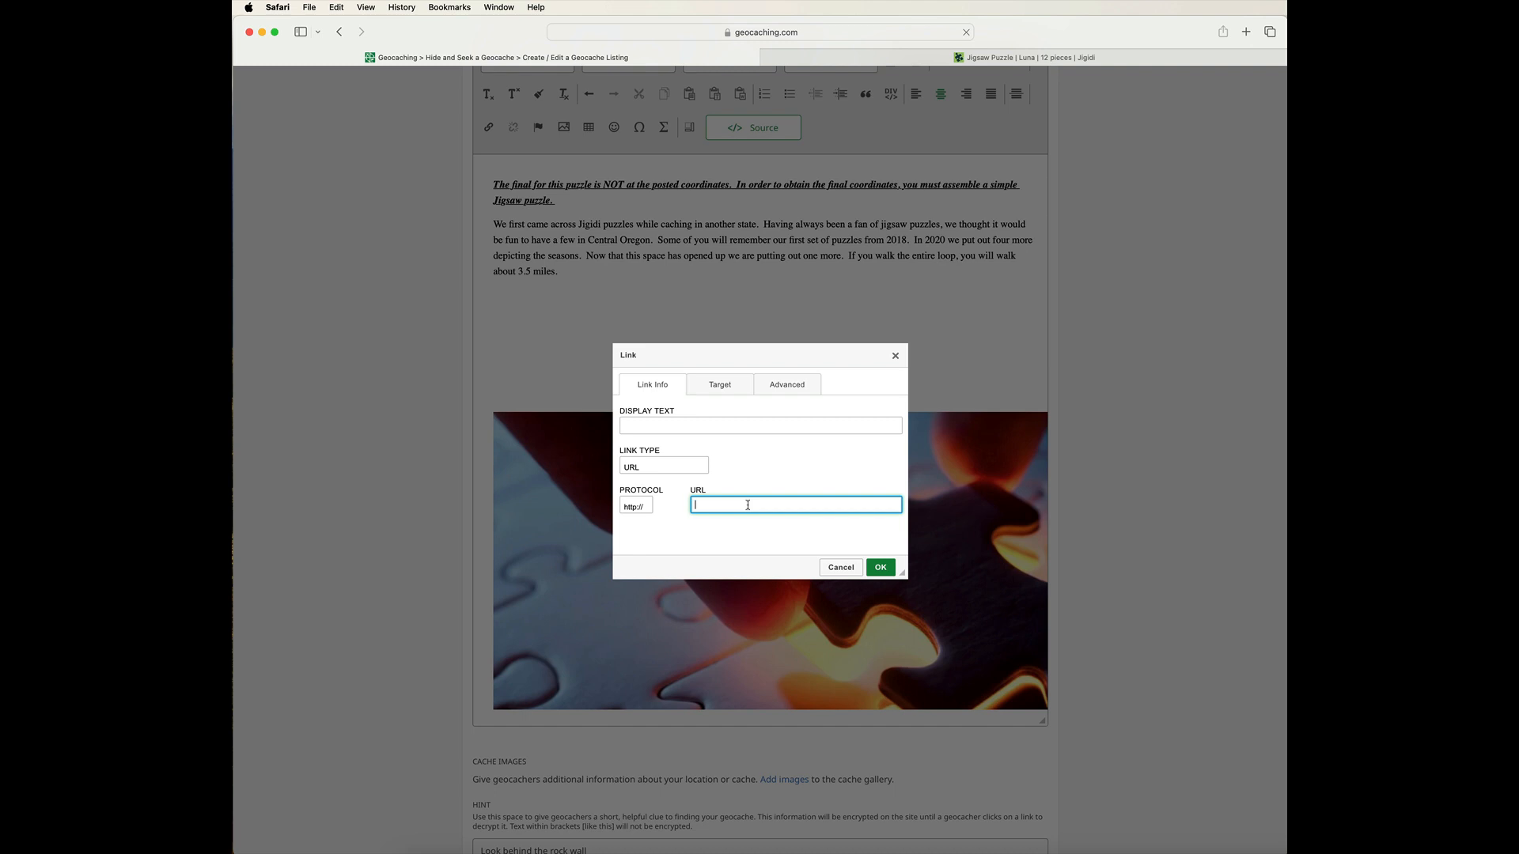
pyautogui.press('super+v')
pyautogui.click(708, 427)
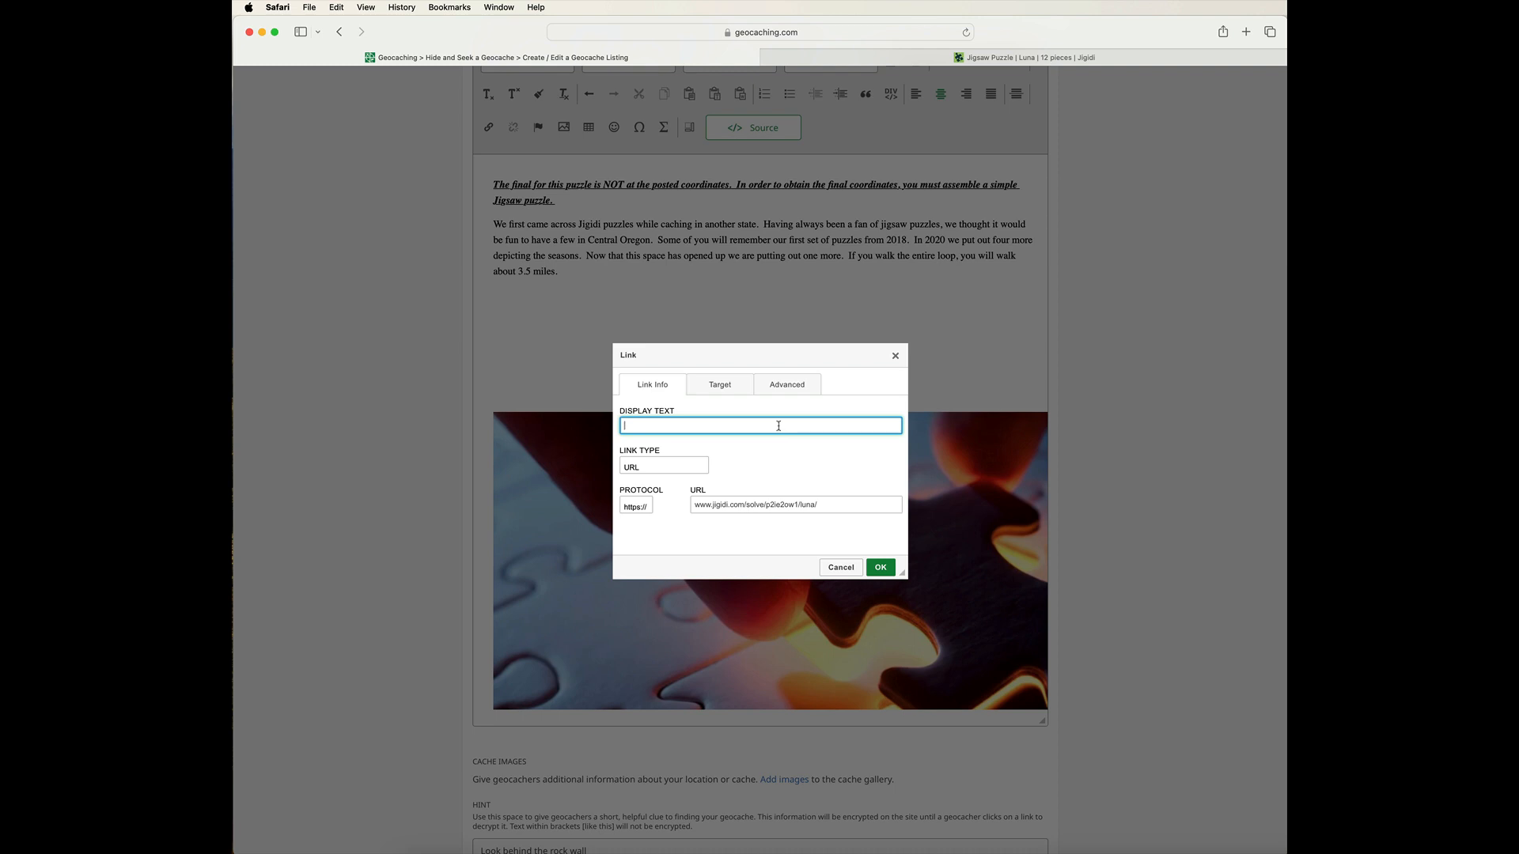
pyautogui.write('Click here for Puzzle!')
pyautogui.click(881, 567)
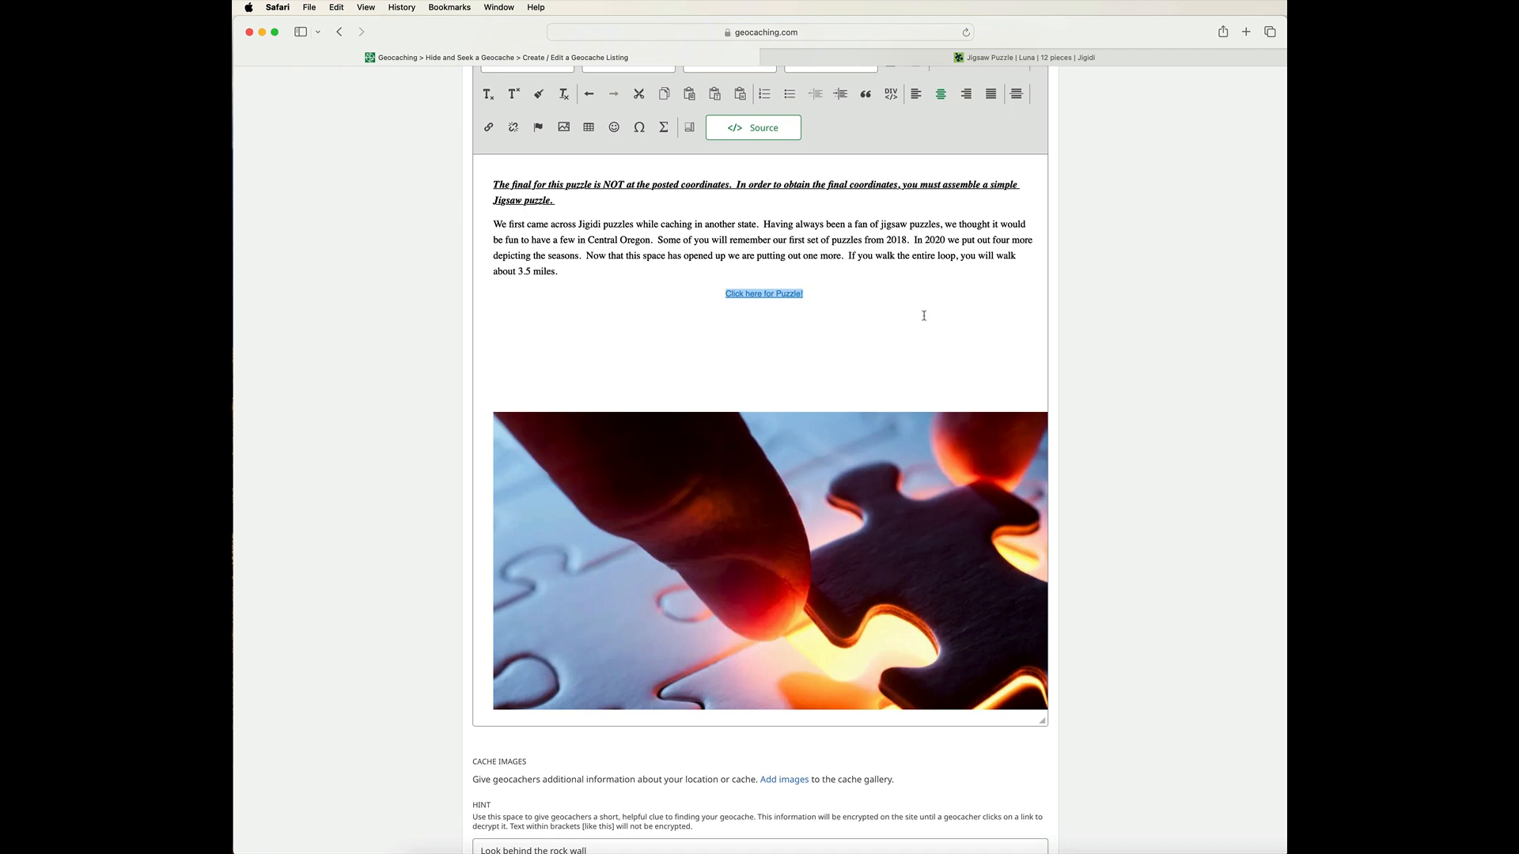
# Set the "Click here for Puzzle!" link to font size 20 and make it bold
pyautogui.scroll(3, 881, 151)
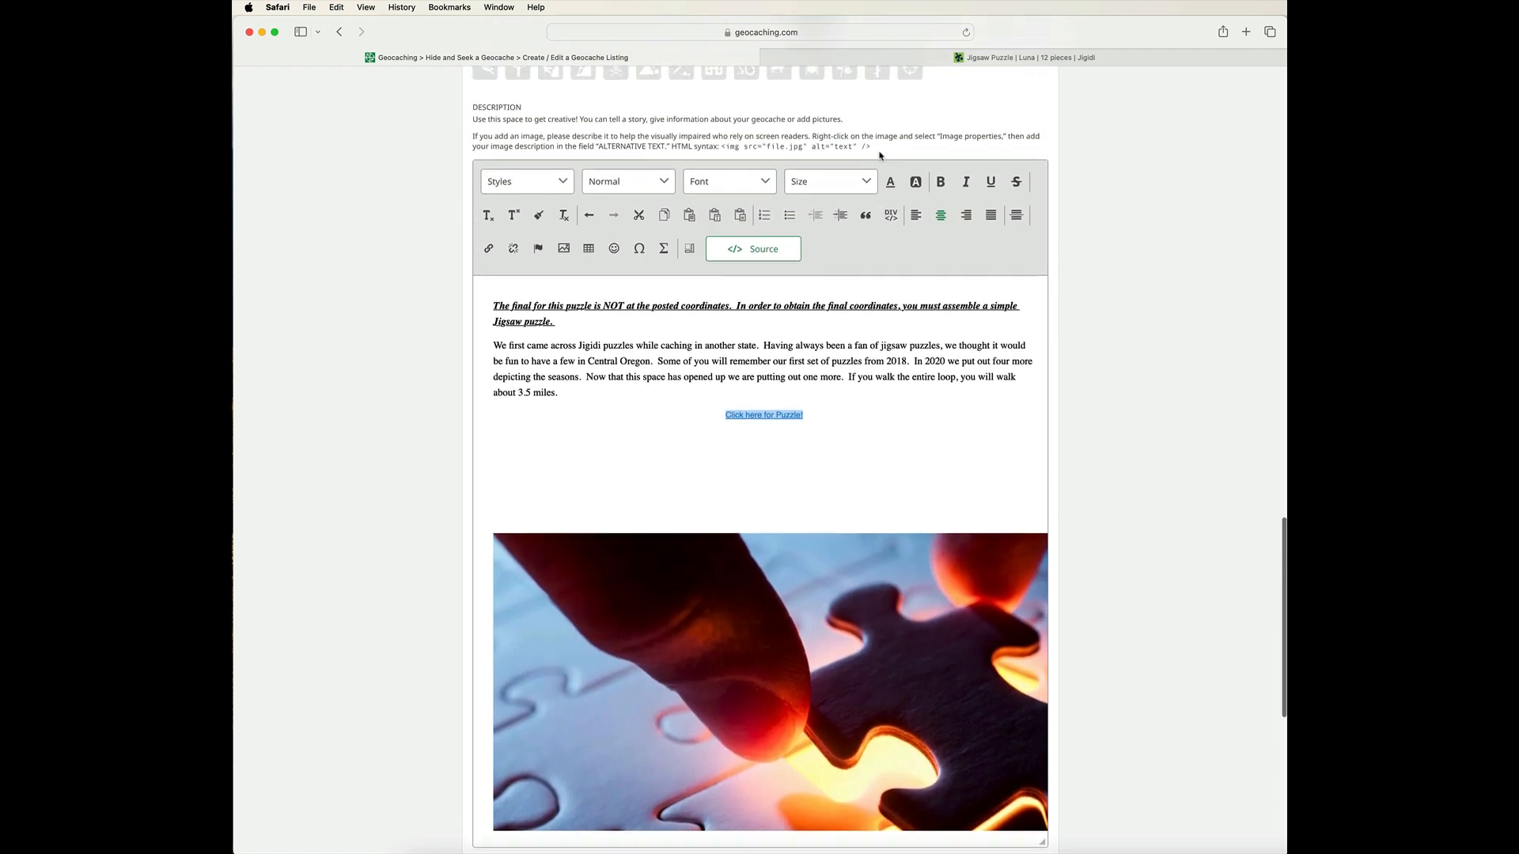
pyautogui.click(866, 184)
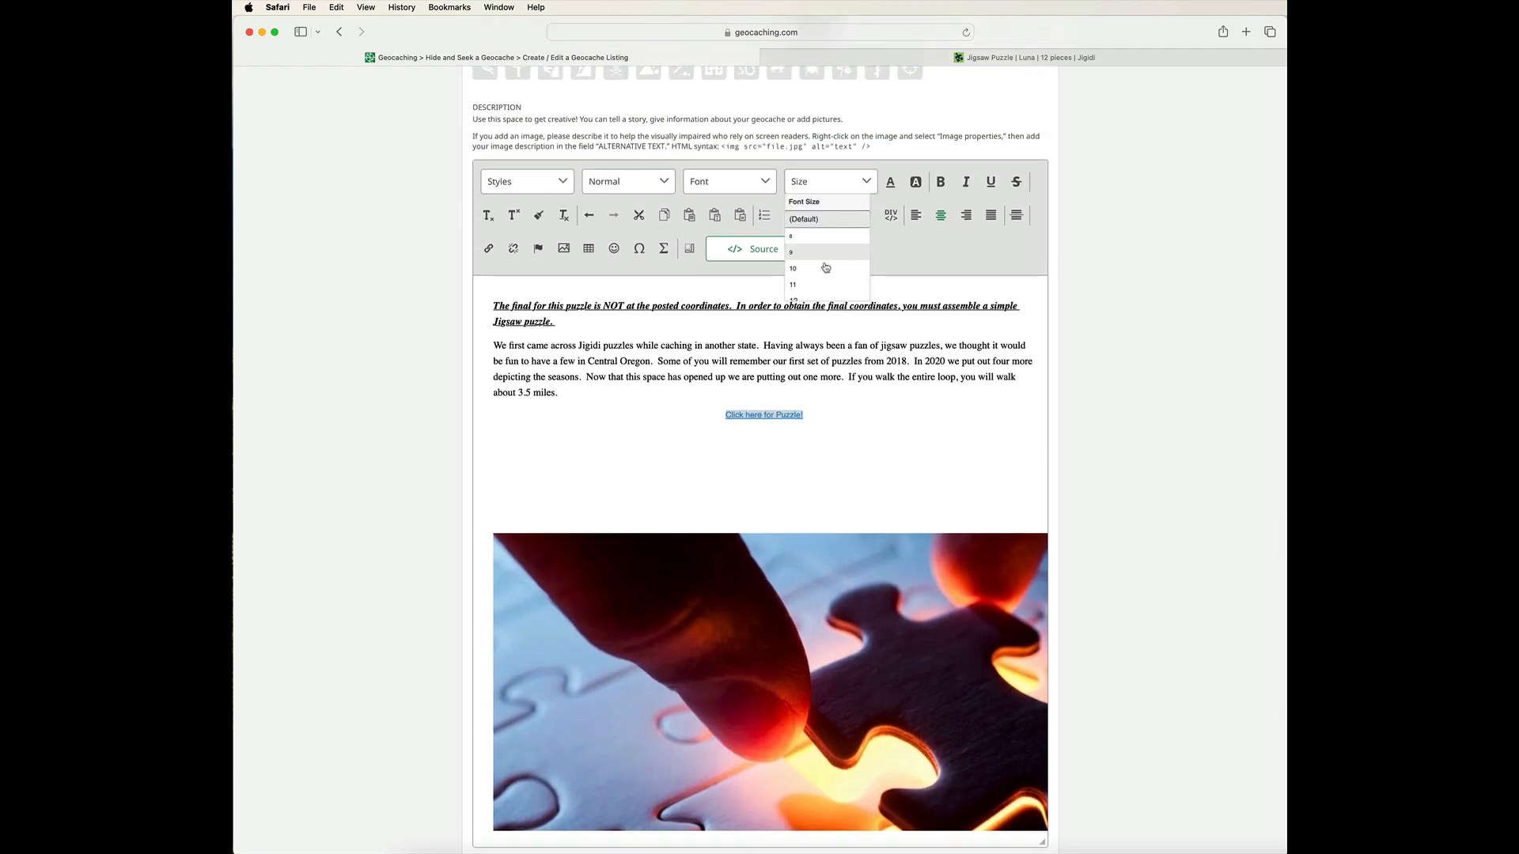
pyautogui.scroll(-2, 823, 279)
pyautogui.scroll(-2, 823, 279)
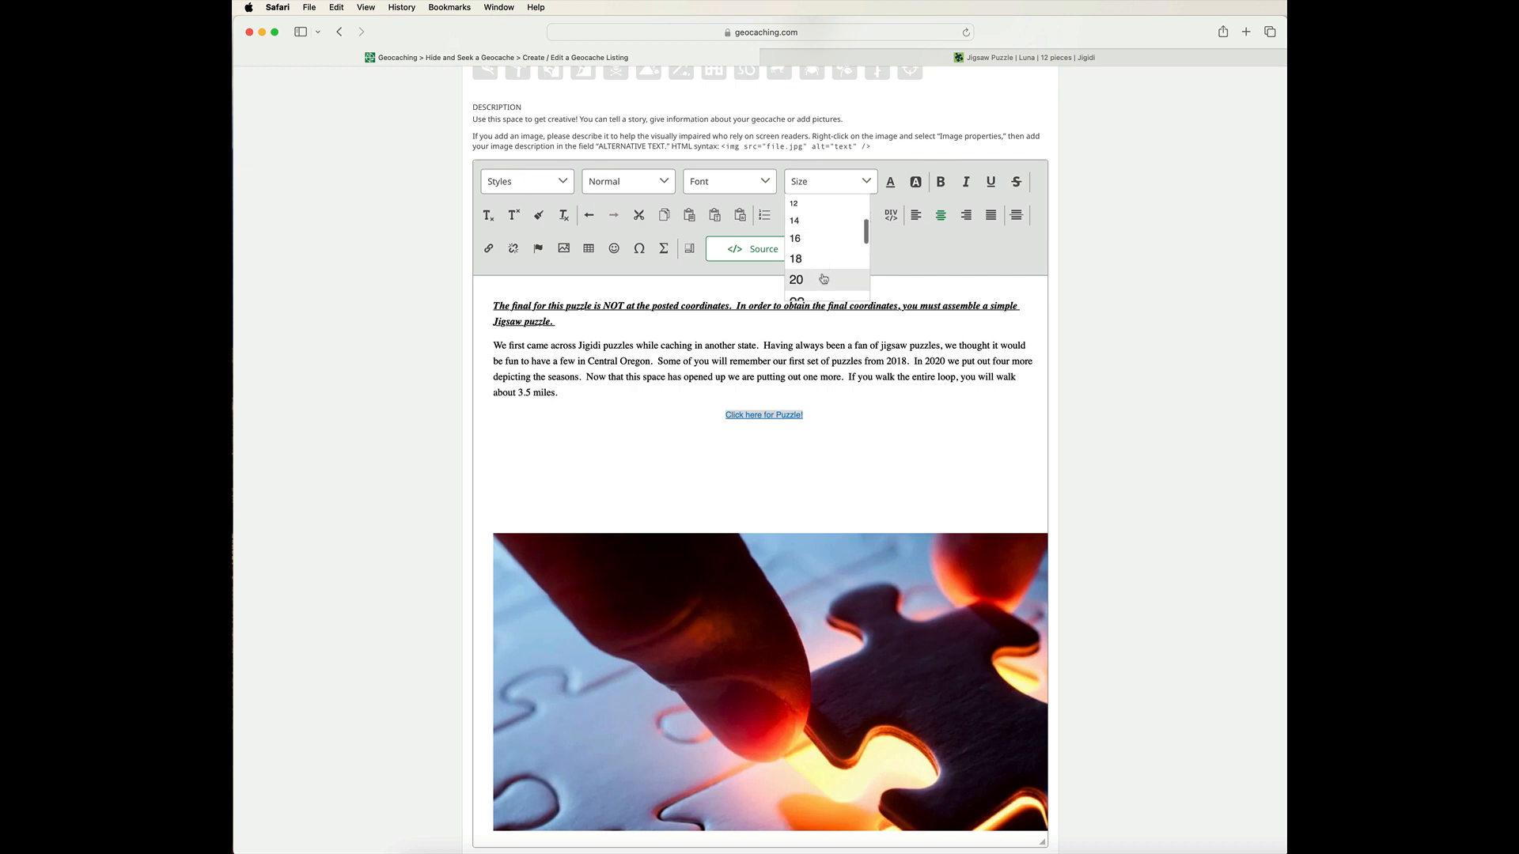
pyautogui.click(801, 283)
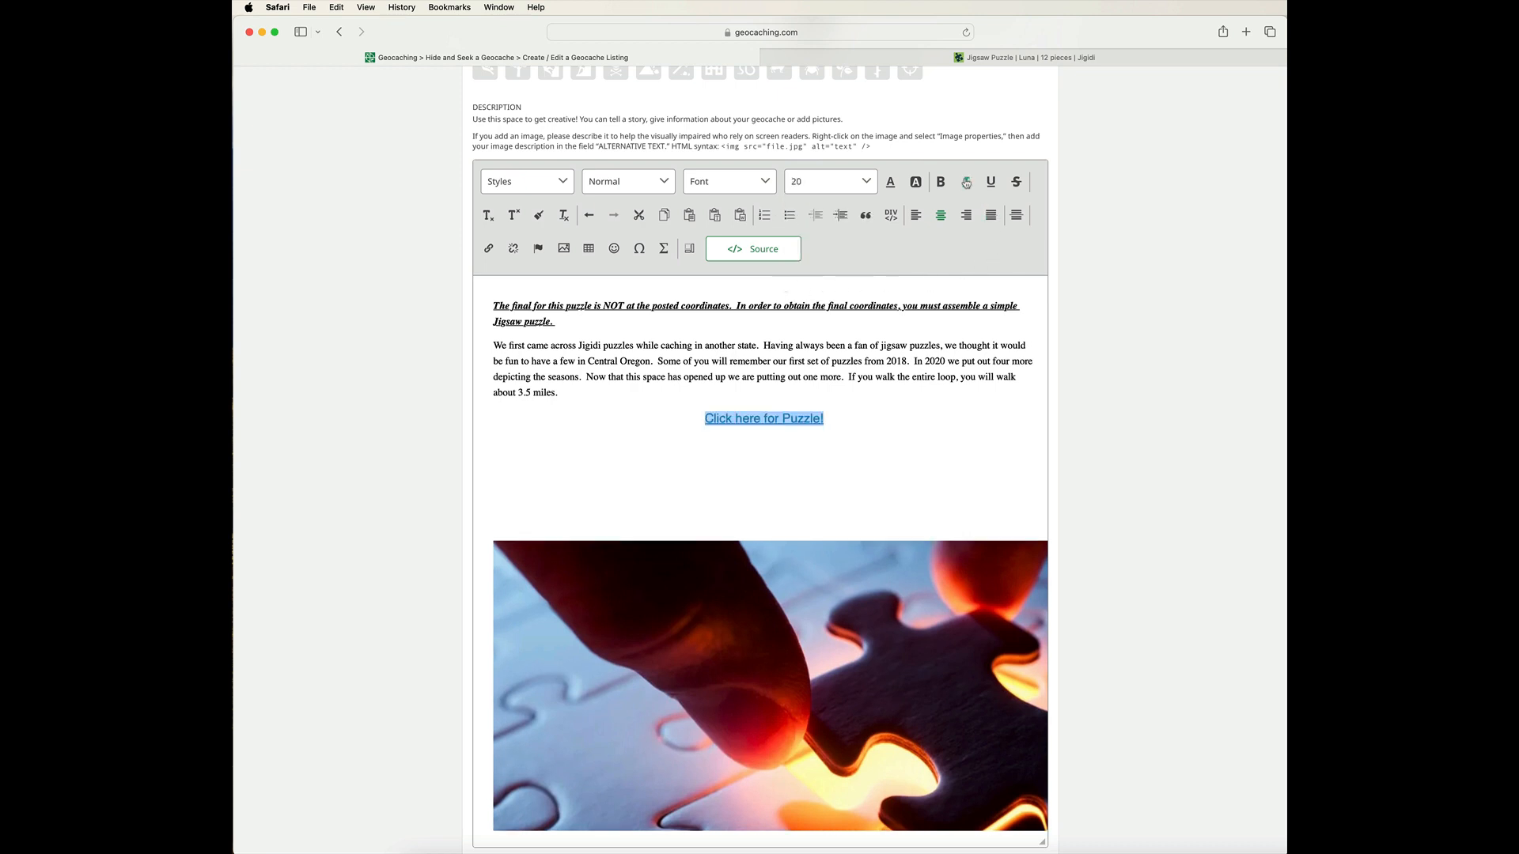
pyautogui.click(940, 182)
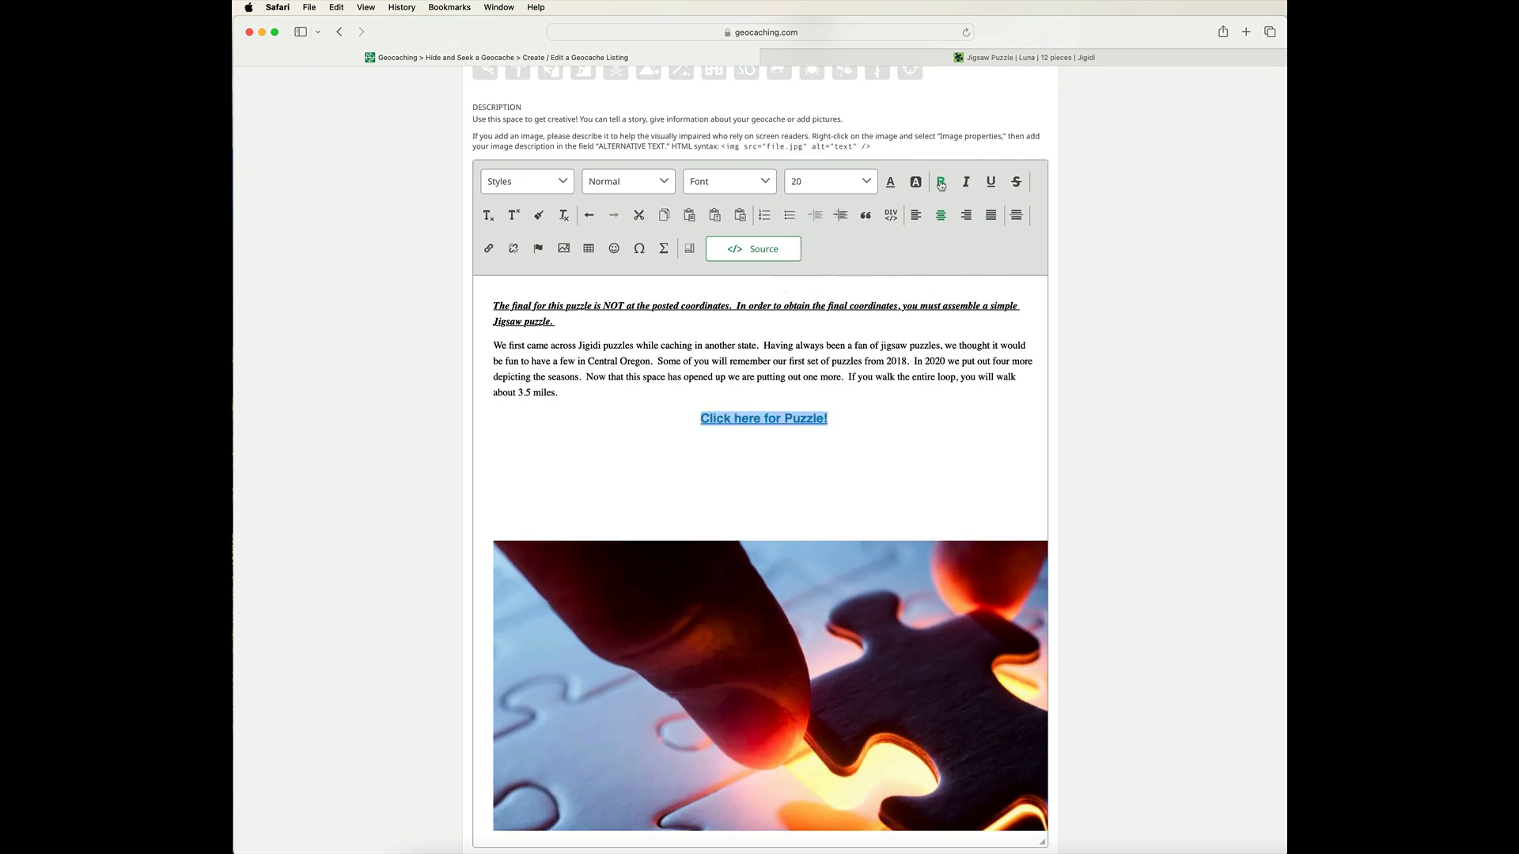
pyautogui.click(952, 428)
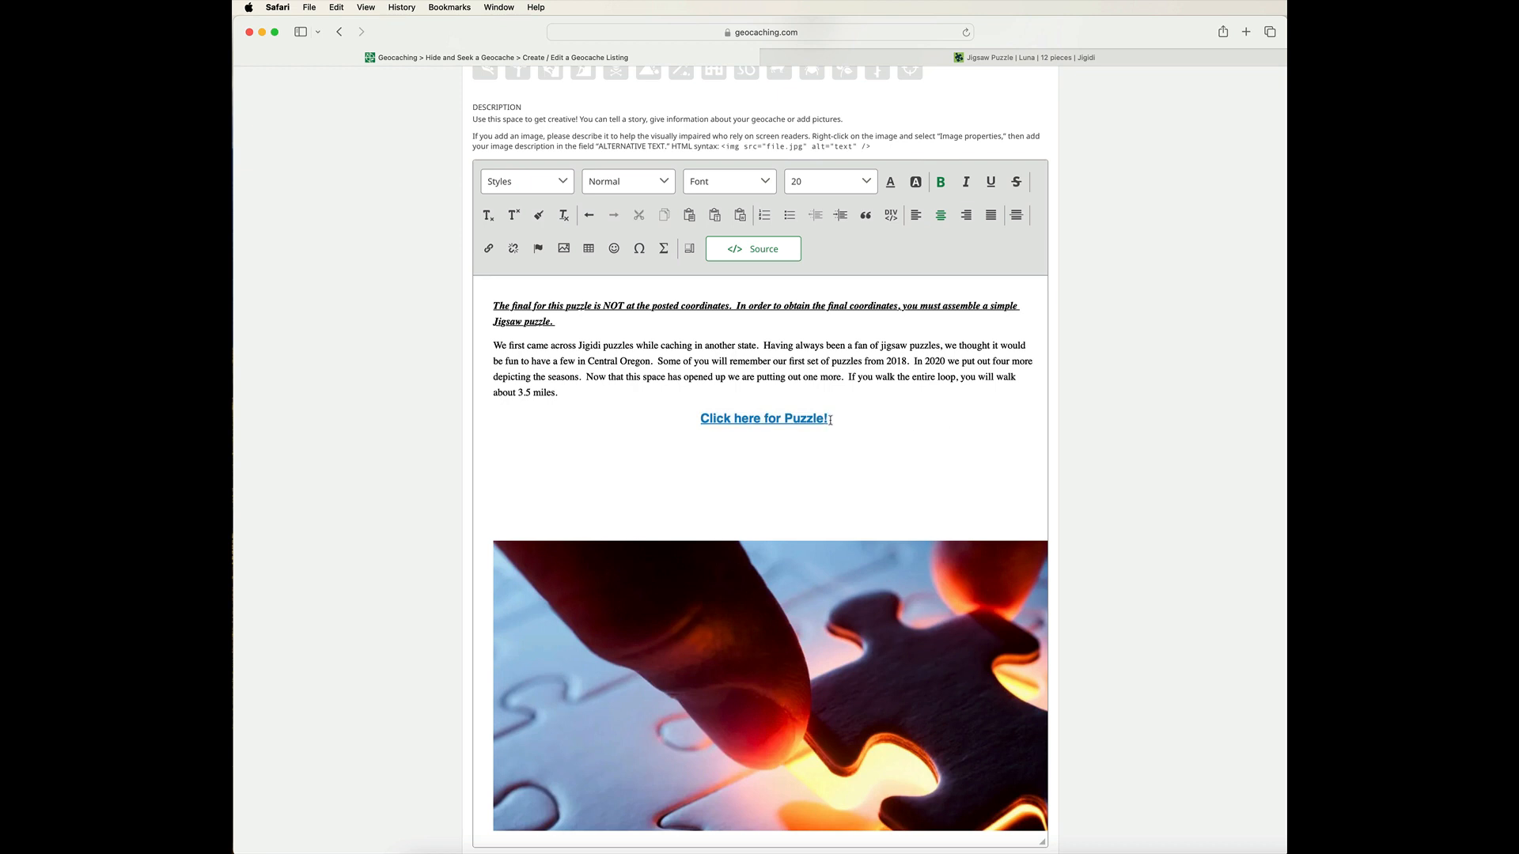
# Change the text colour of the "Click here for Puzzle!" link to red
pyautogui.moveTo(831, 419); pyautogui.dragTo(695, 419)
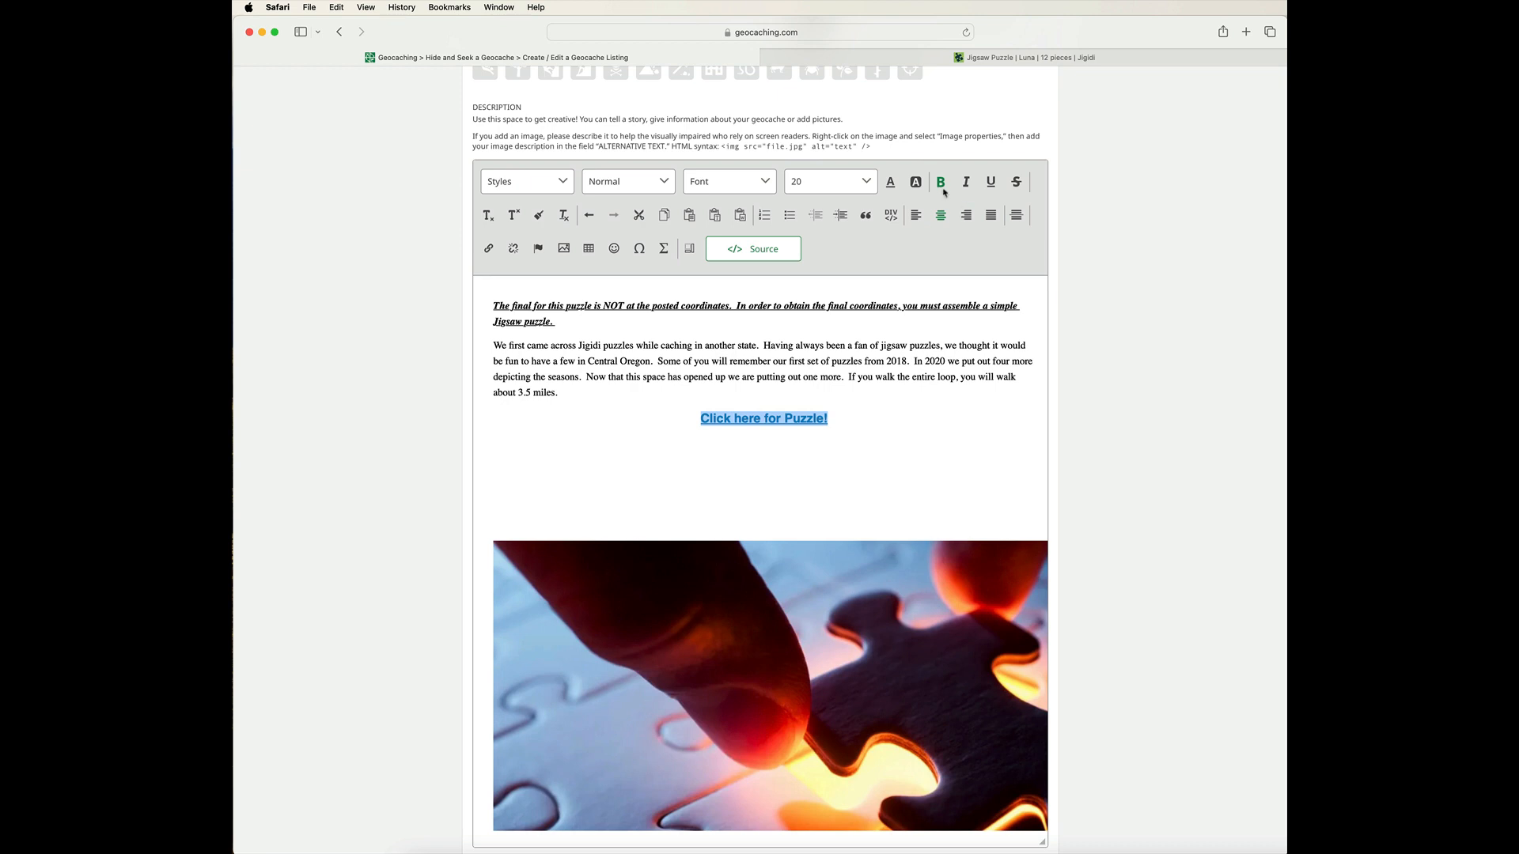
pyautogui.click(916, 183)
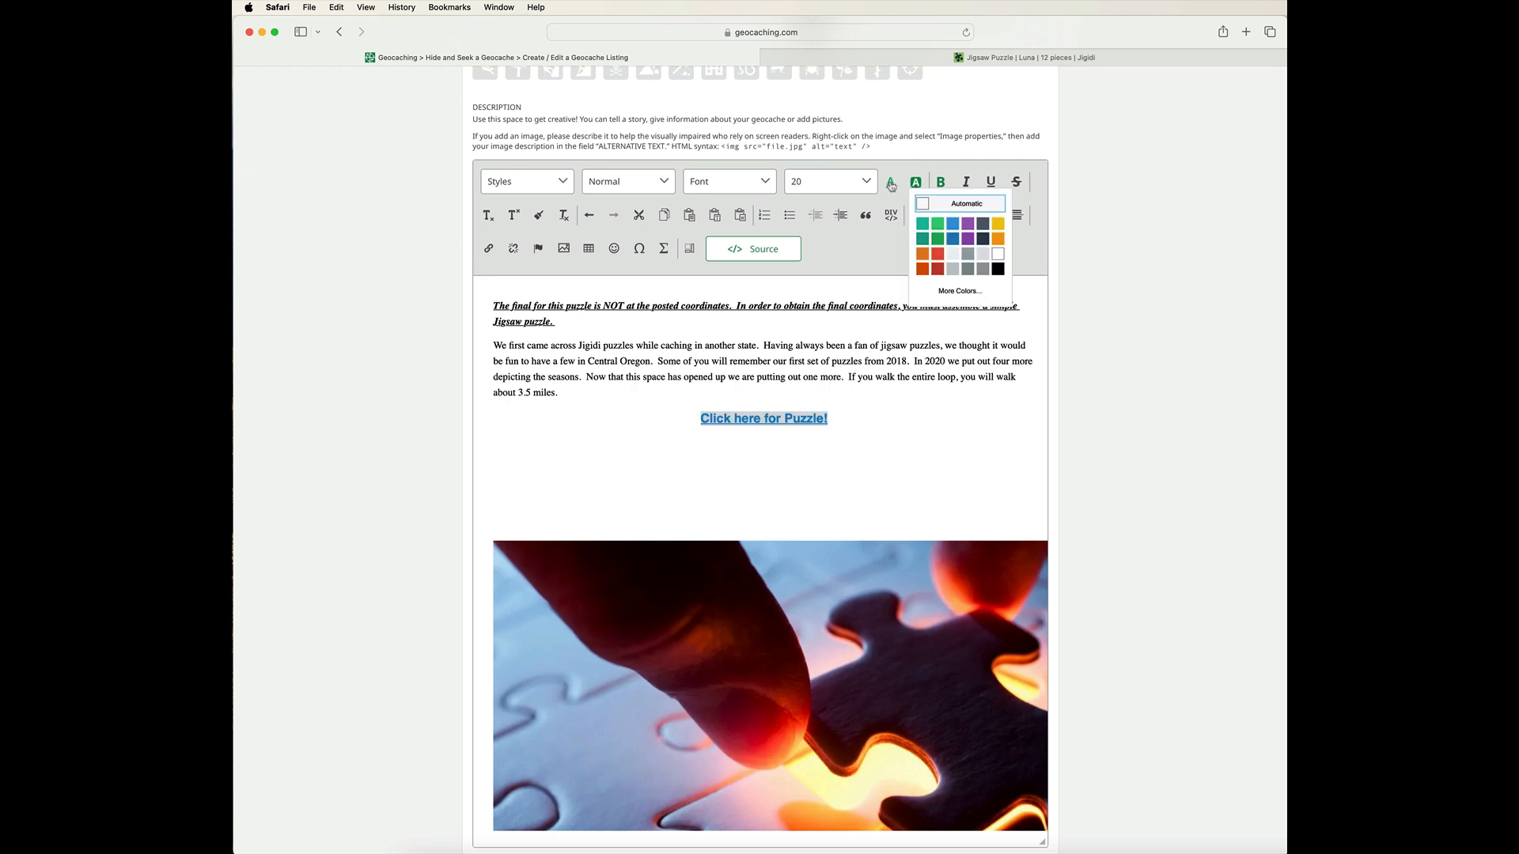
pyautogui.click(891, 183)
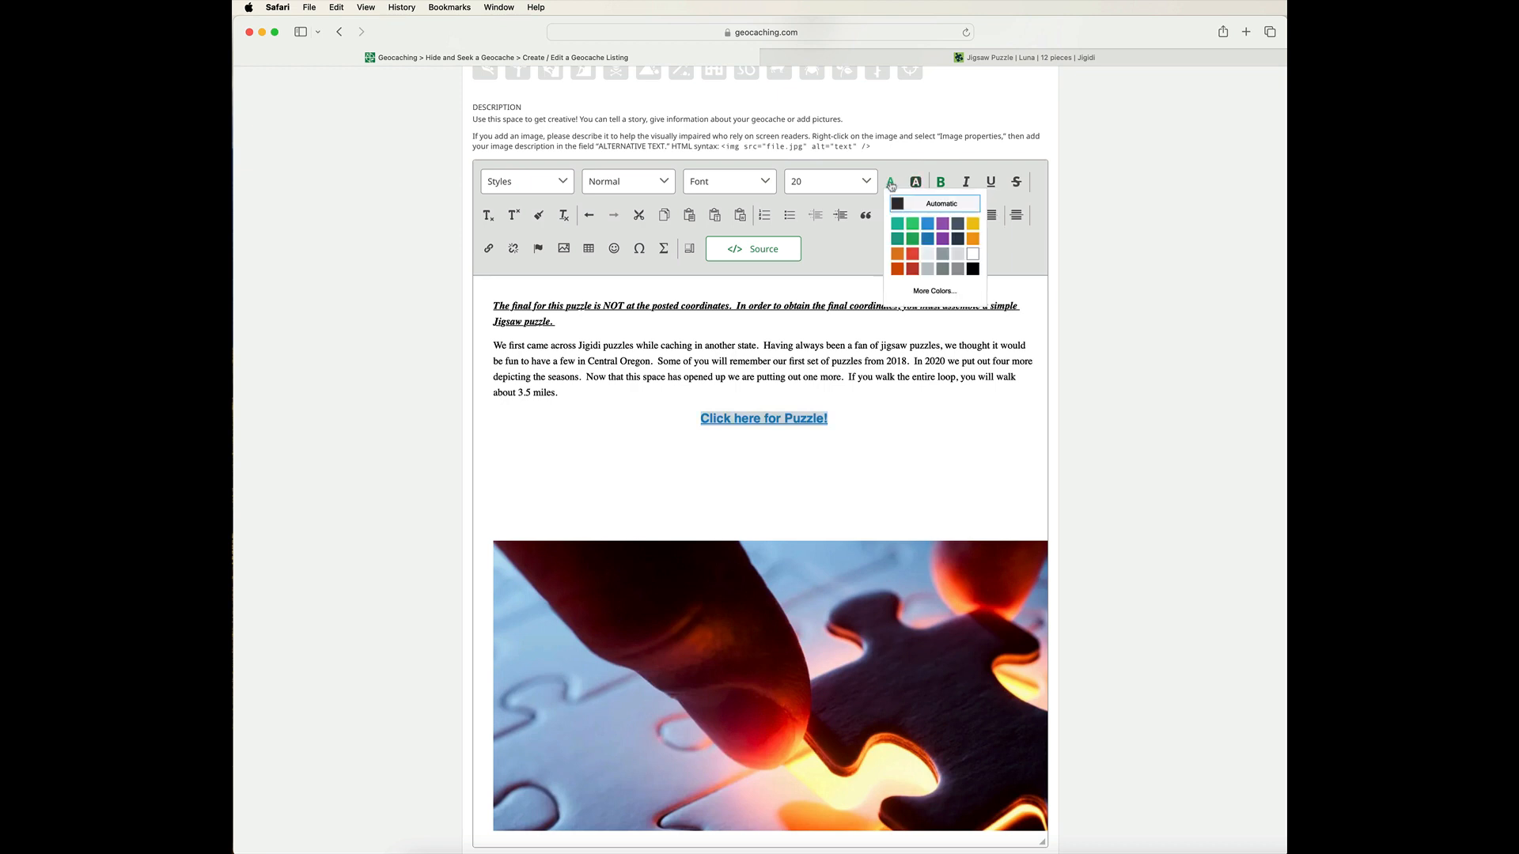
pyautogui.click(912, 253)
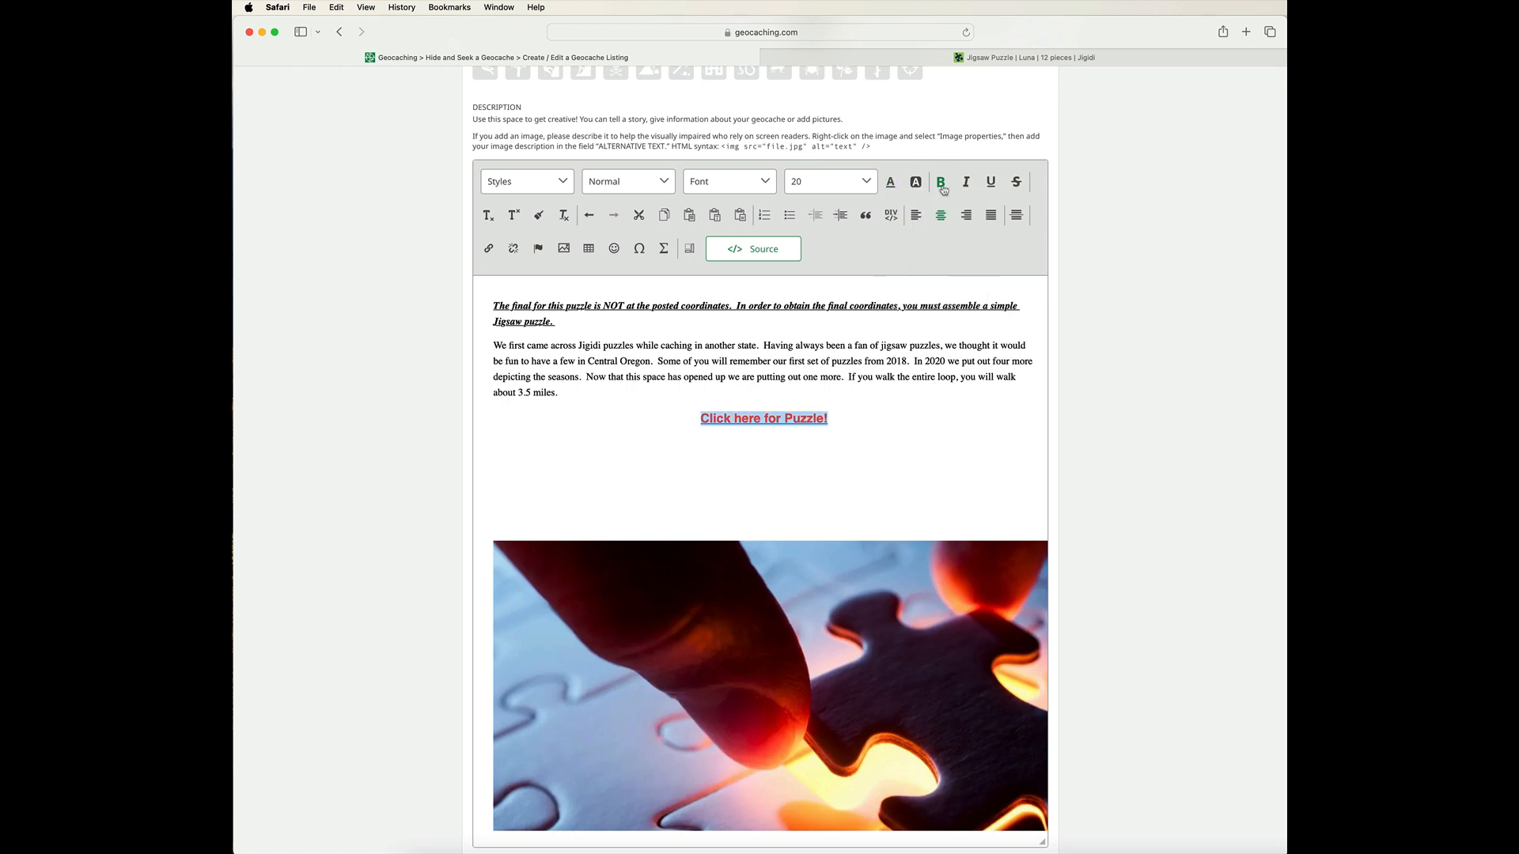
# Give the "Click here for Puzzle!" link a blue background colour
pyautogui.click(916, 184)
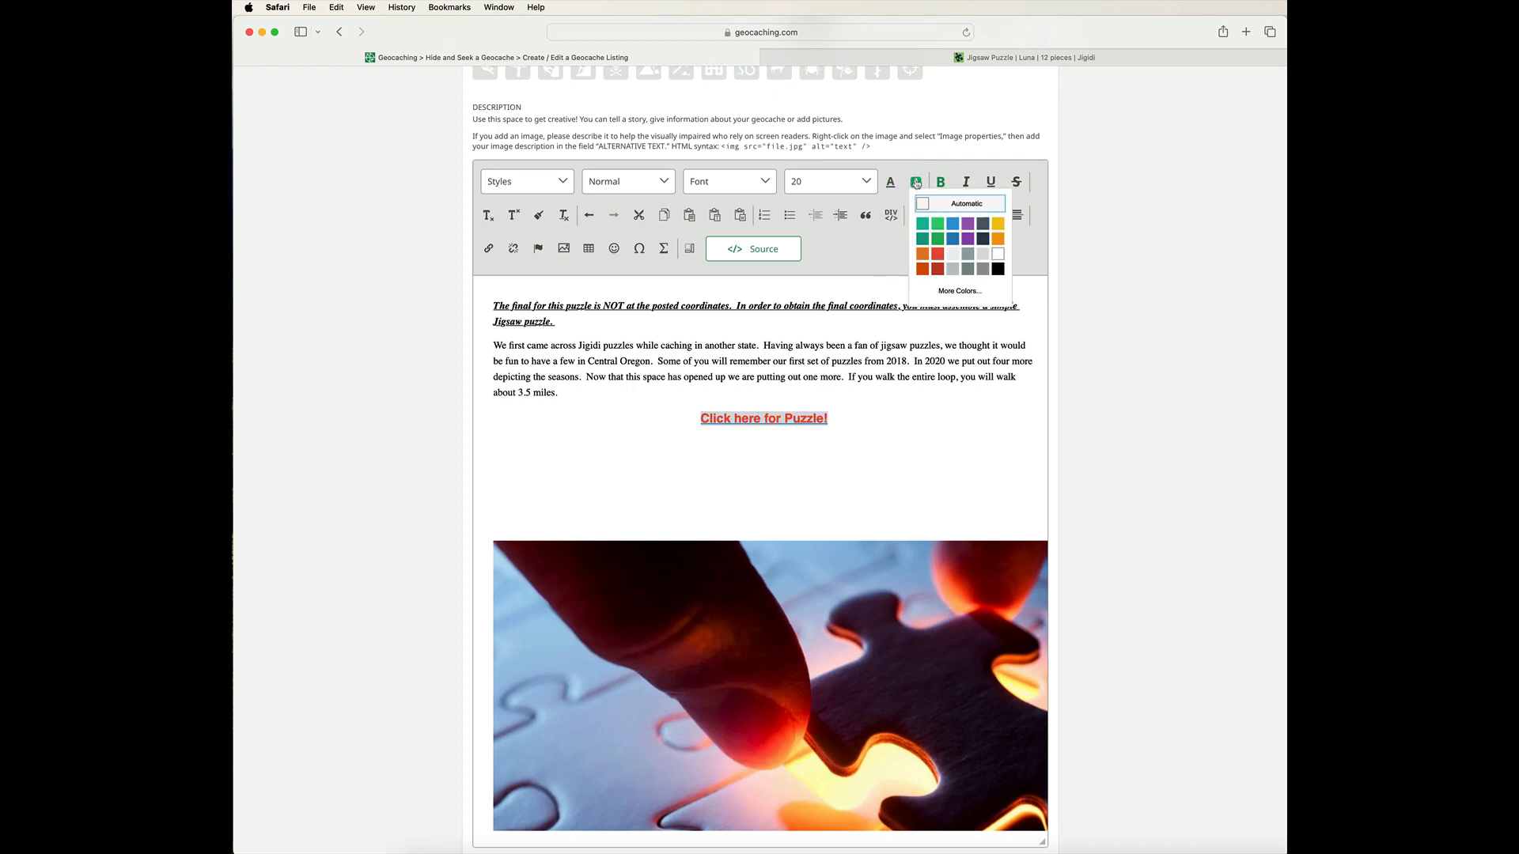
pyautogui.click(955, 227)
pyautogui.click(950, 437)
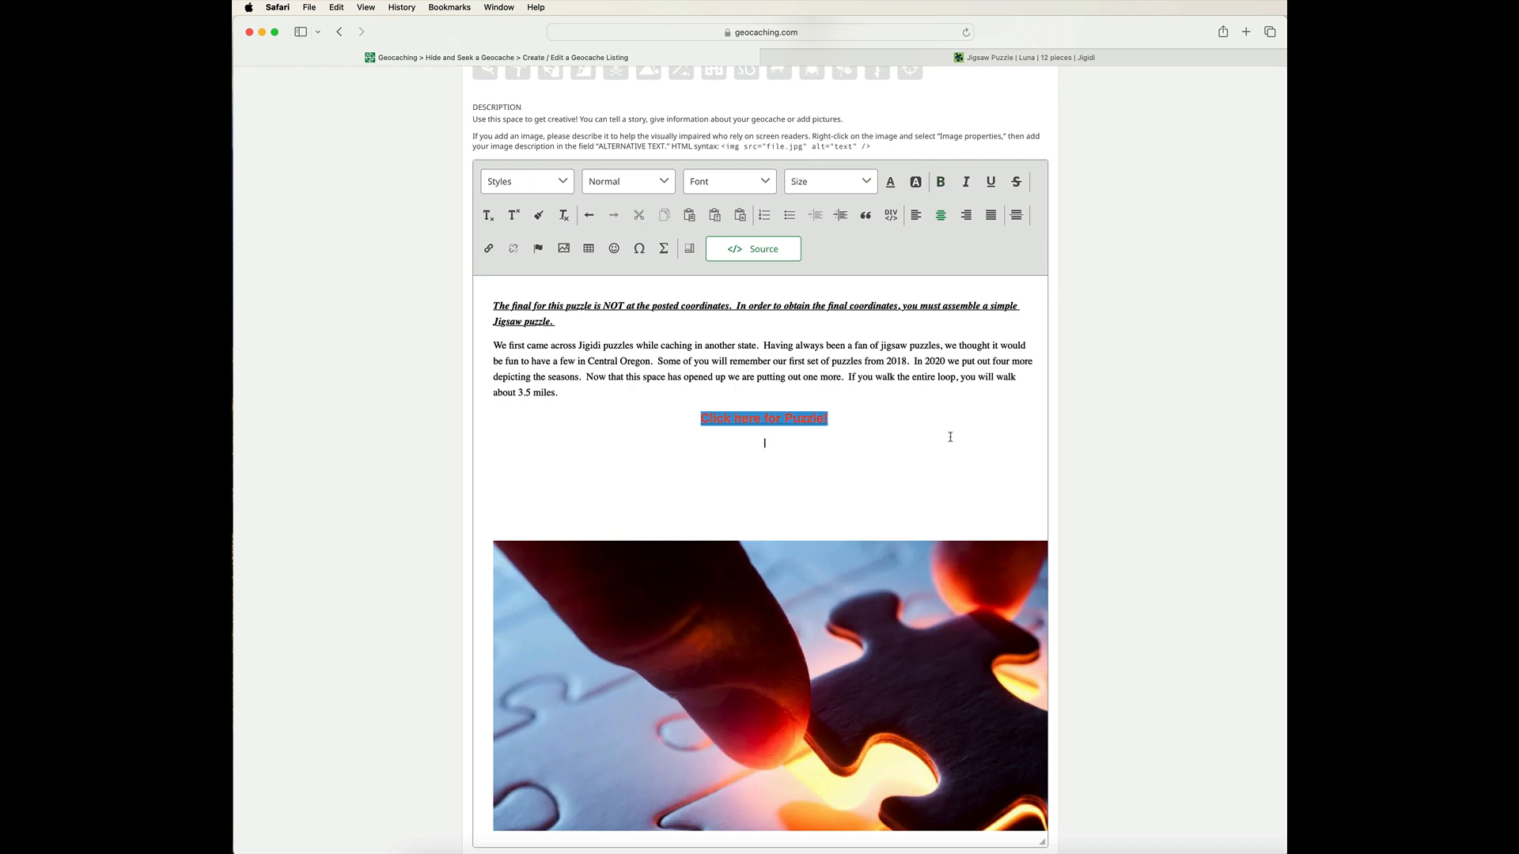
# Set the text colour of the "Click here for Puzzle!" link to white
pyautogui.moveTo(859, 414); pyautogui.dragTo(618, 413)
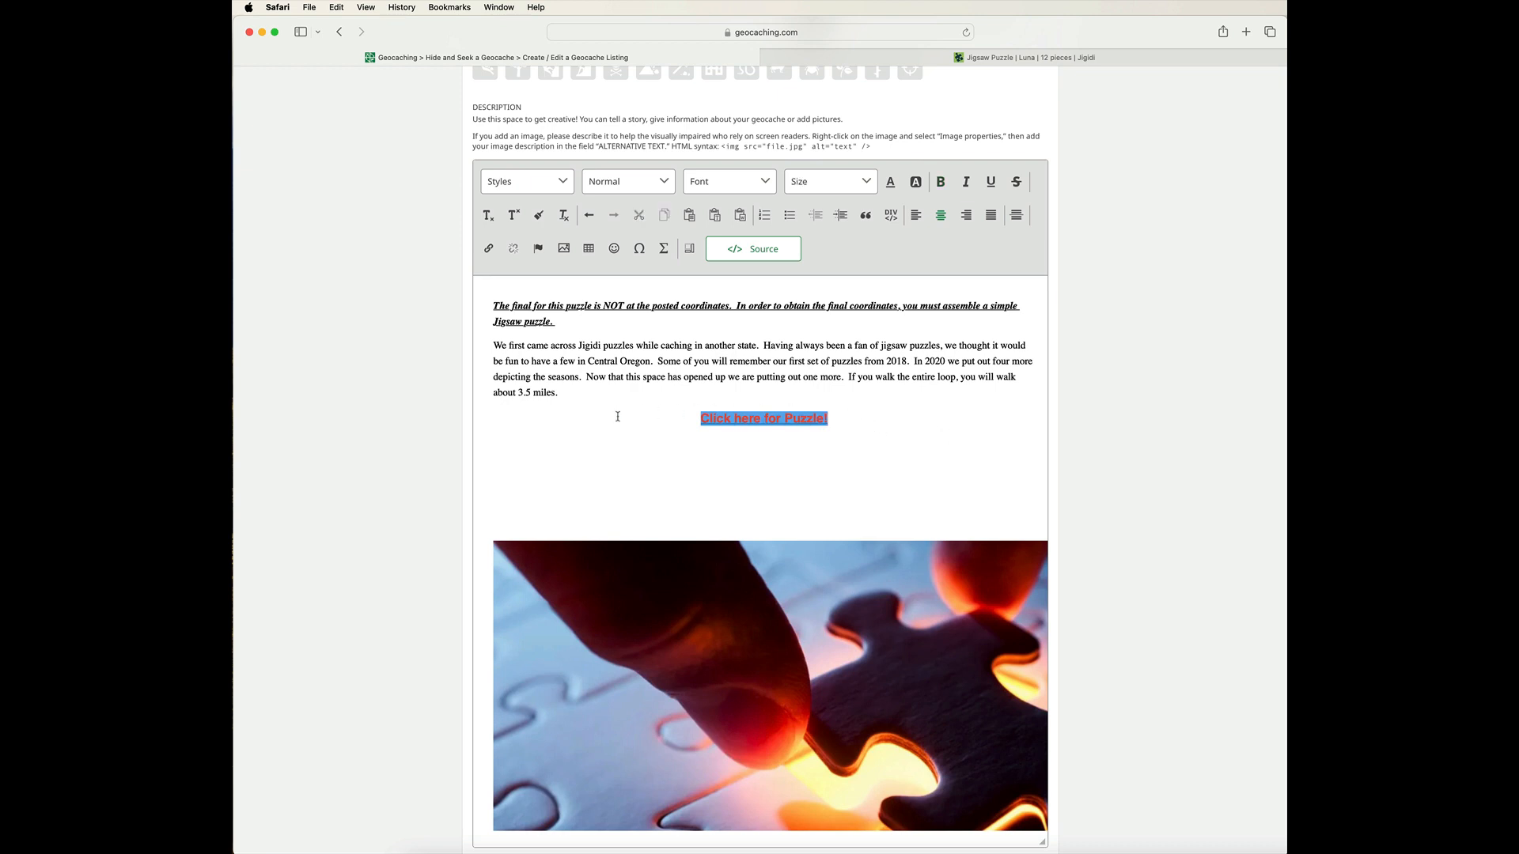
pyautogui.click(889, 182)
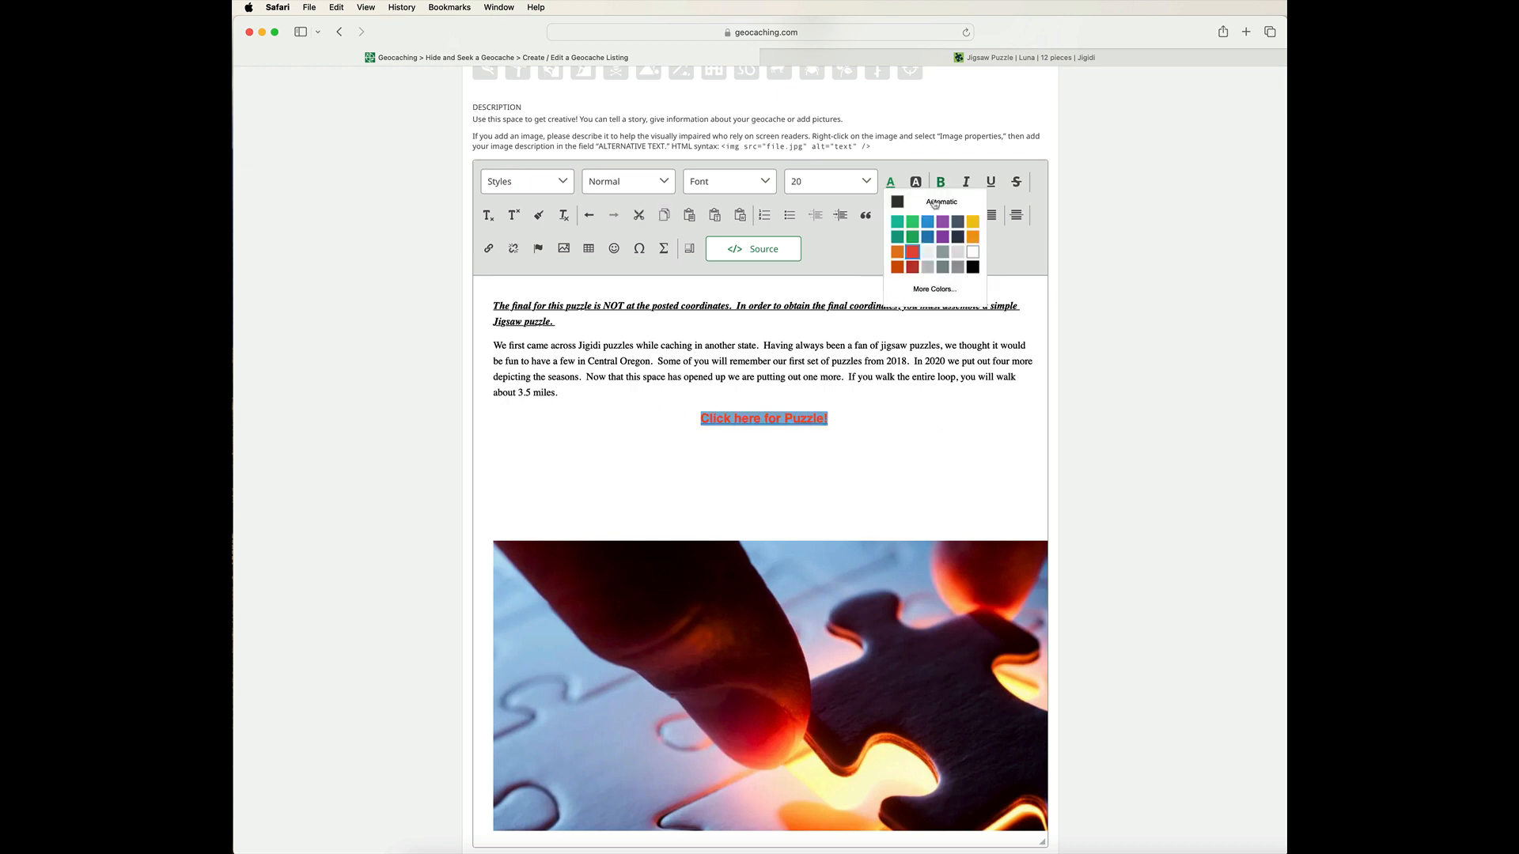
pyautogui.click(973, 254)
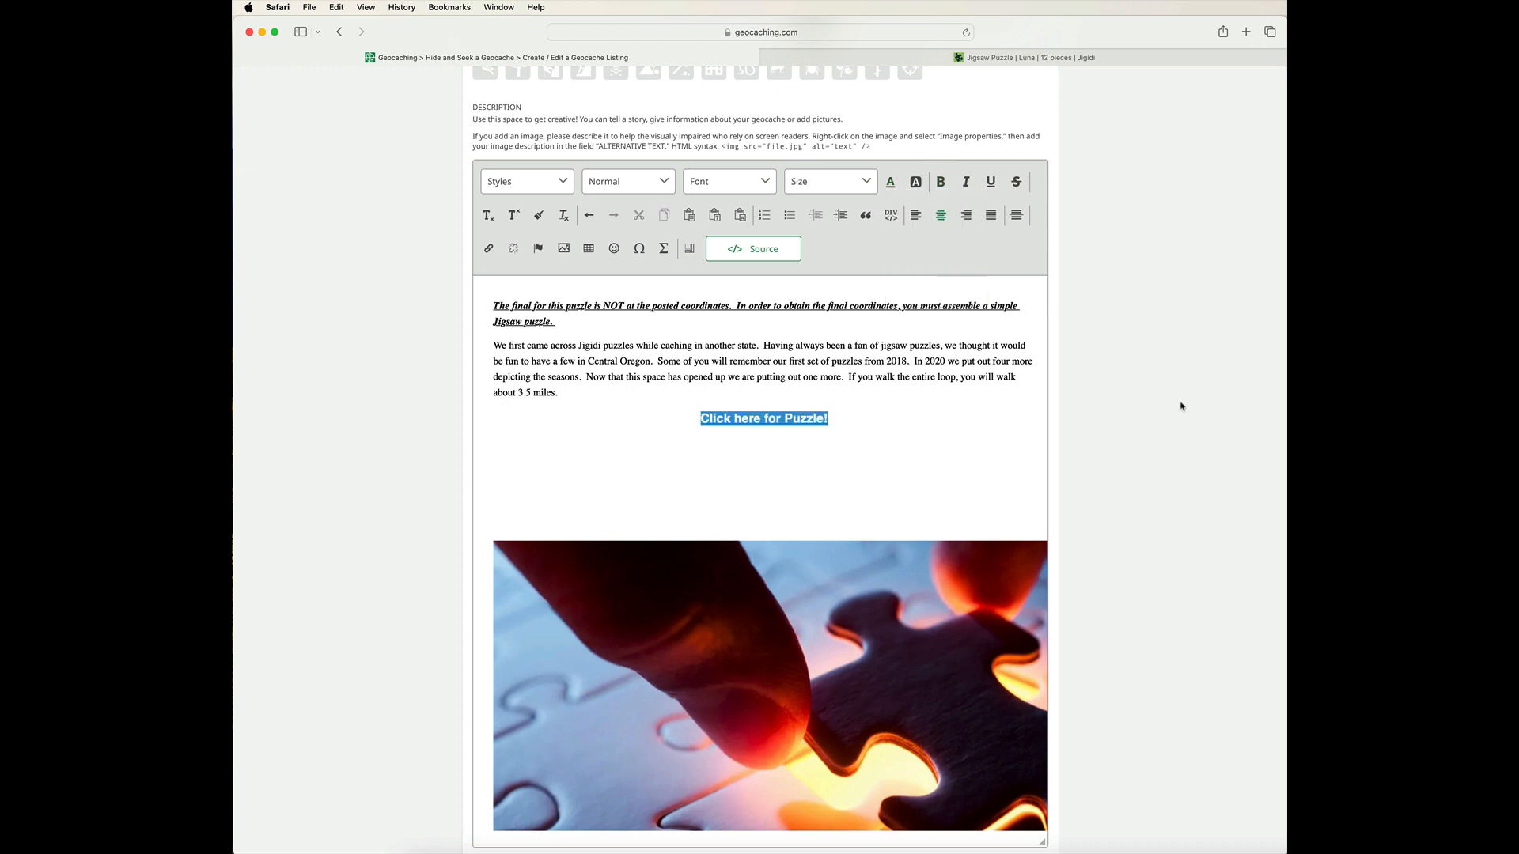
# Save the cache listing with a preview and check the puzzle link in the geocache description
pyautogui.scroll(-10, 1182, 407)
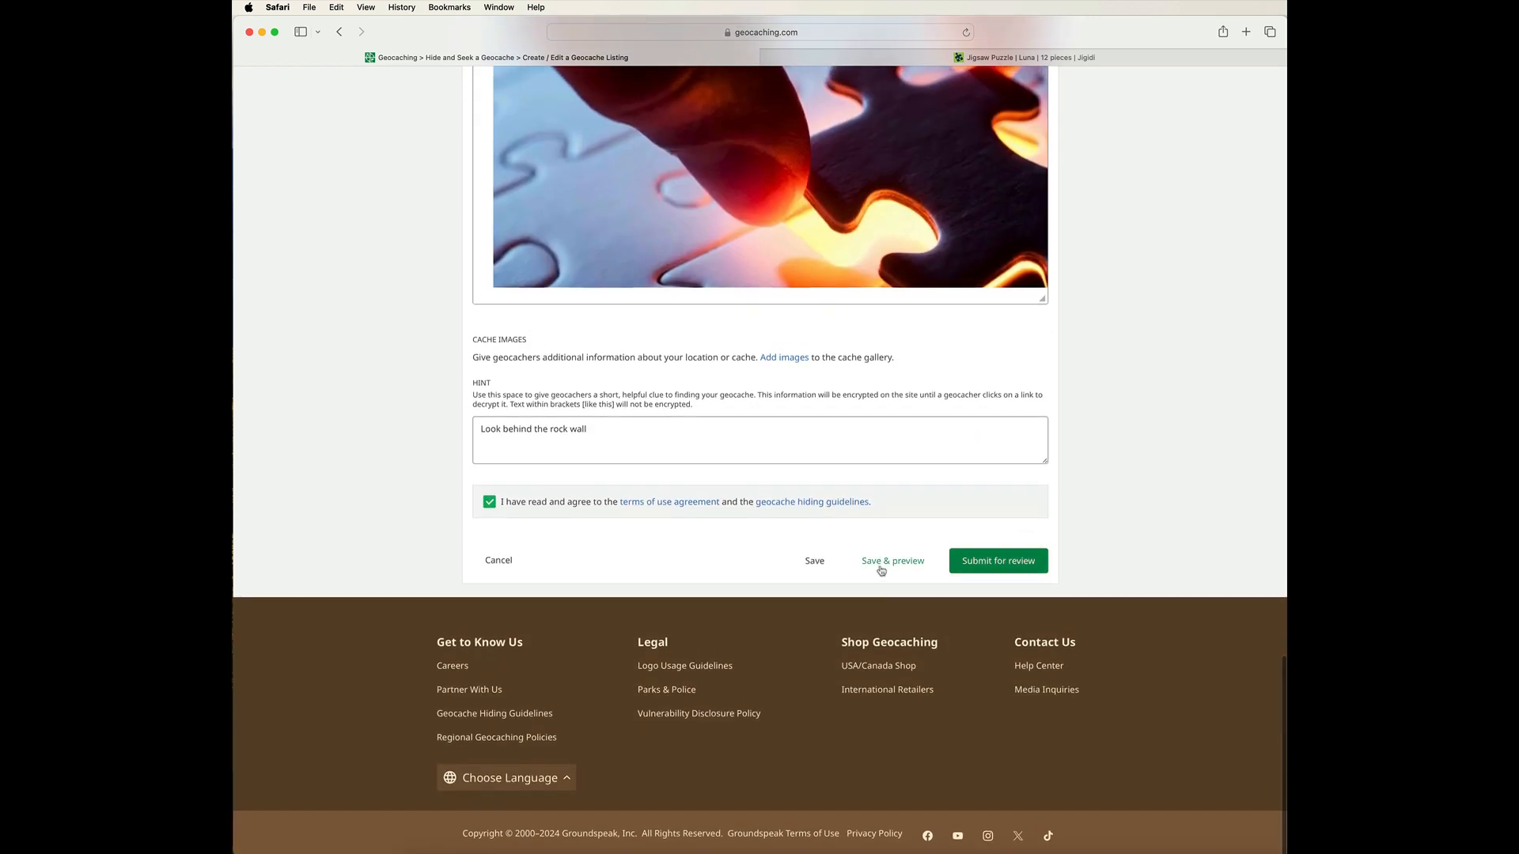
pyautogui.click(897, 564)
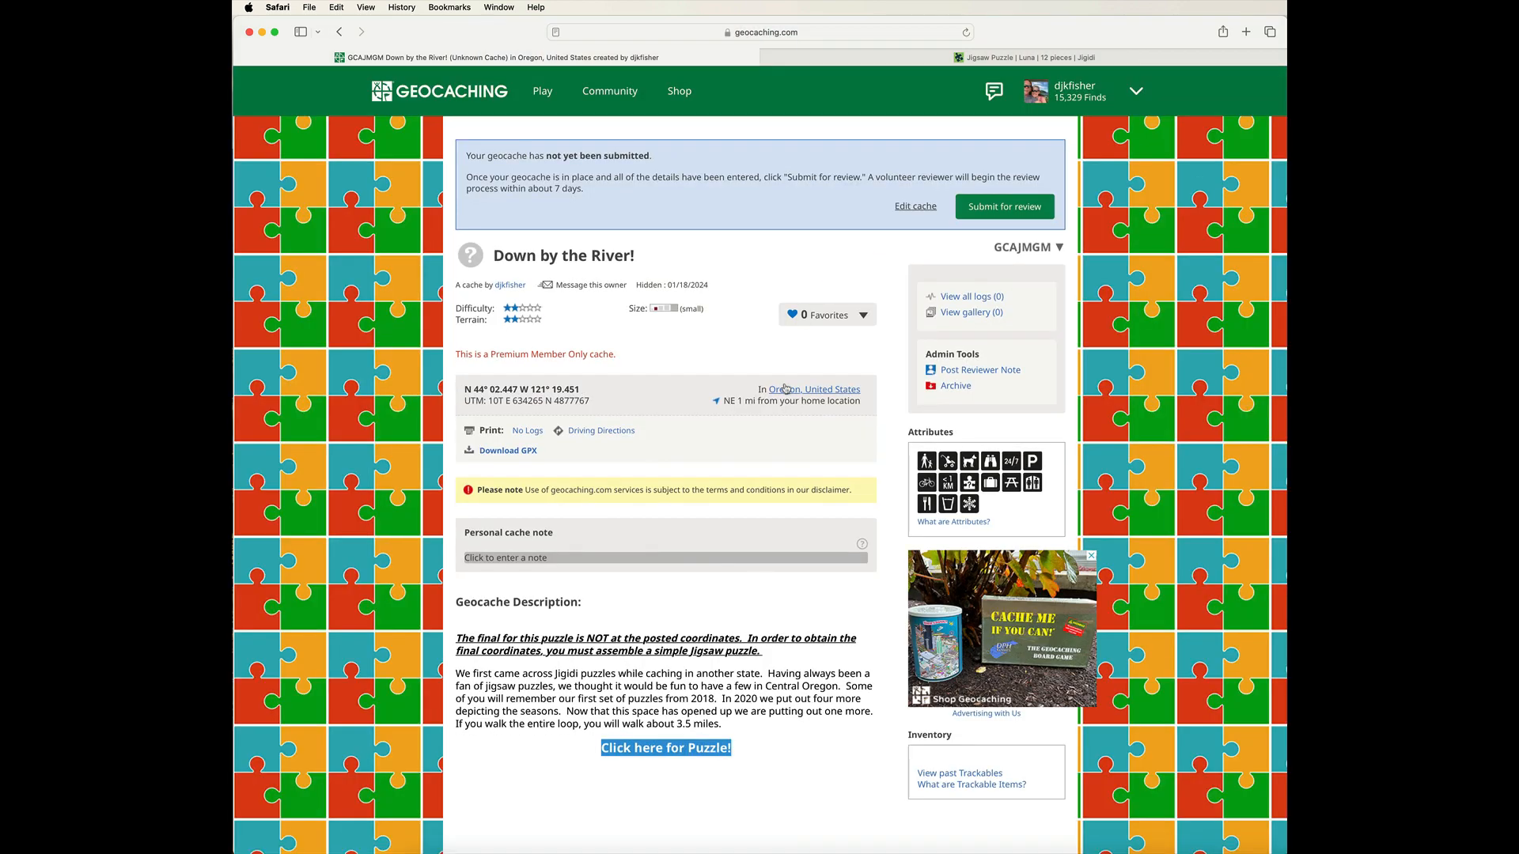
pyautogui.scroll(-5, 785, 387)
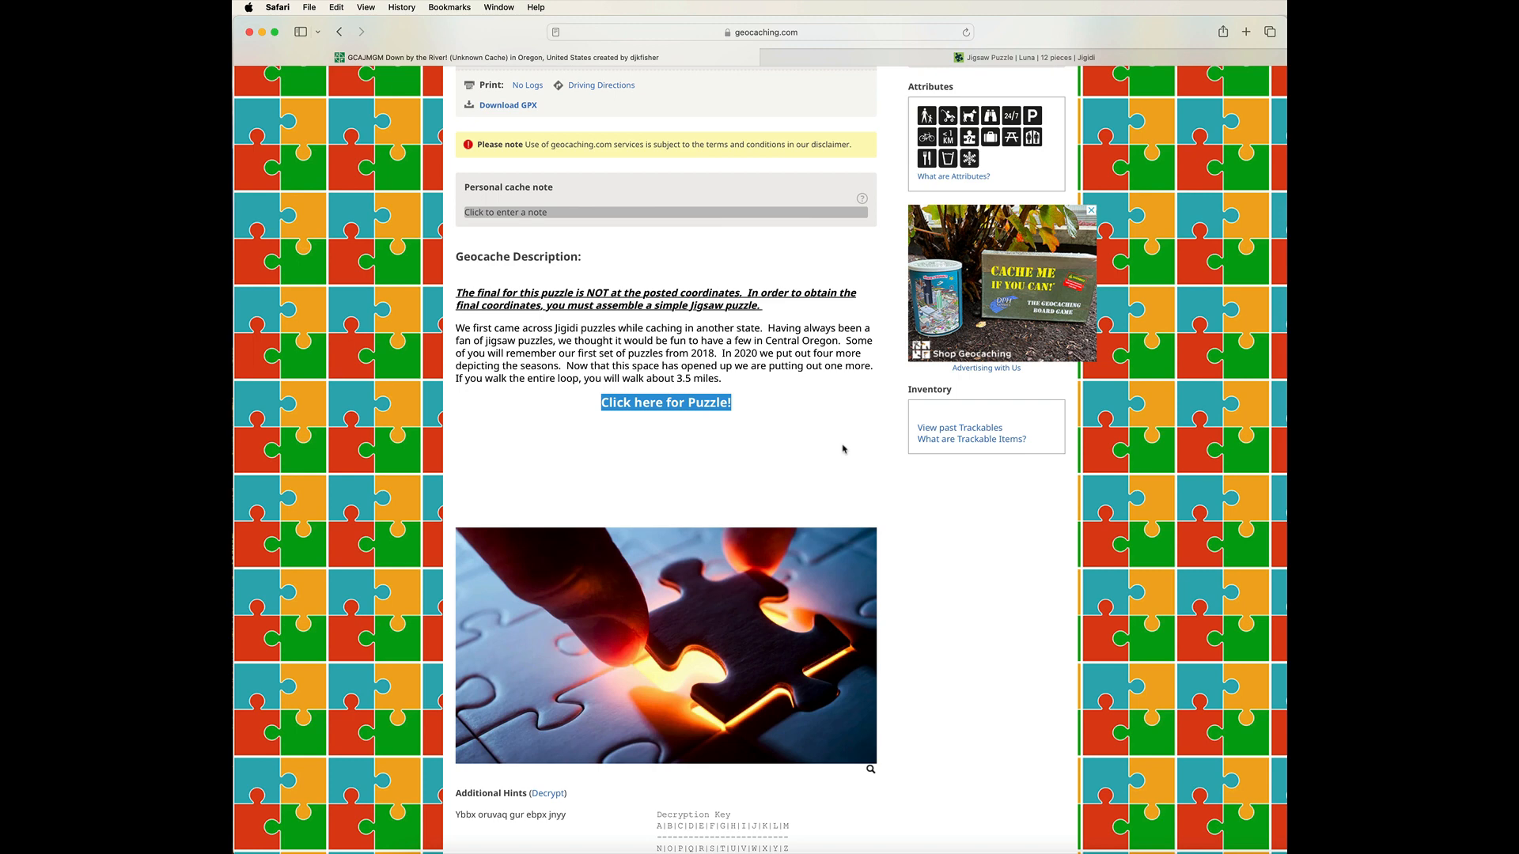
# Test the "Click here for Puzzle!" link by following it to the Luna jigsaw on Jigidi, and restart the completed puzzle
pyautogui.click(679, 404)
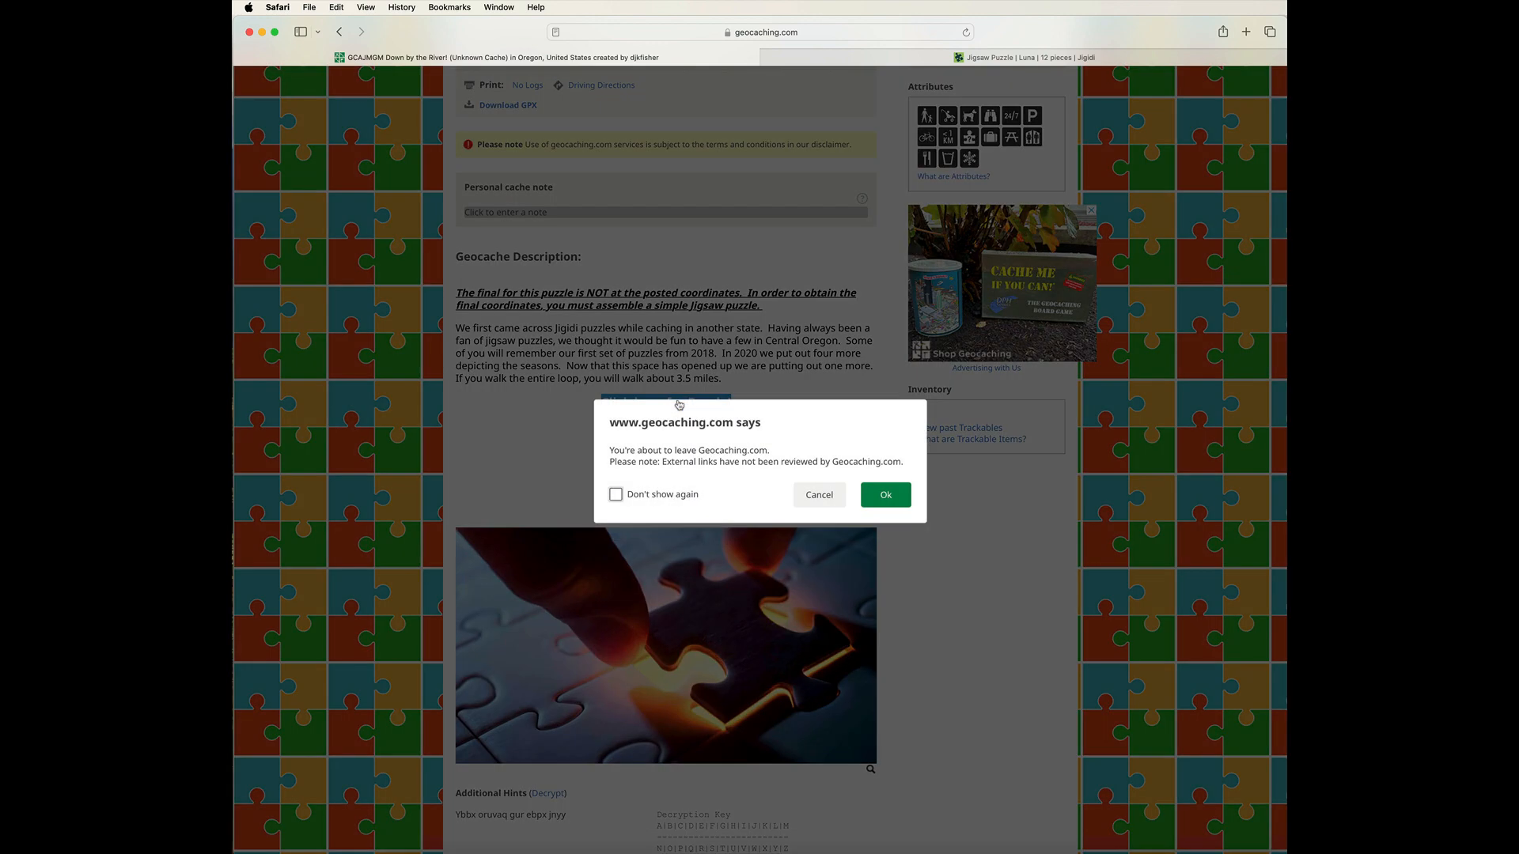
pyautogui.click(888, 496)
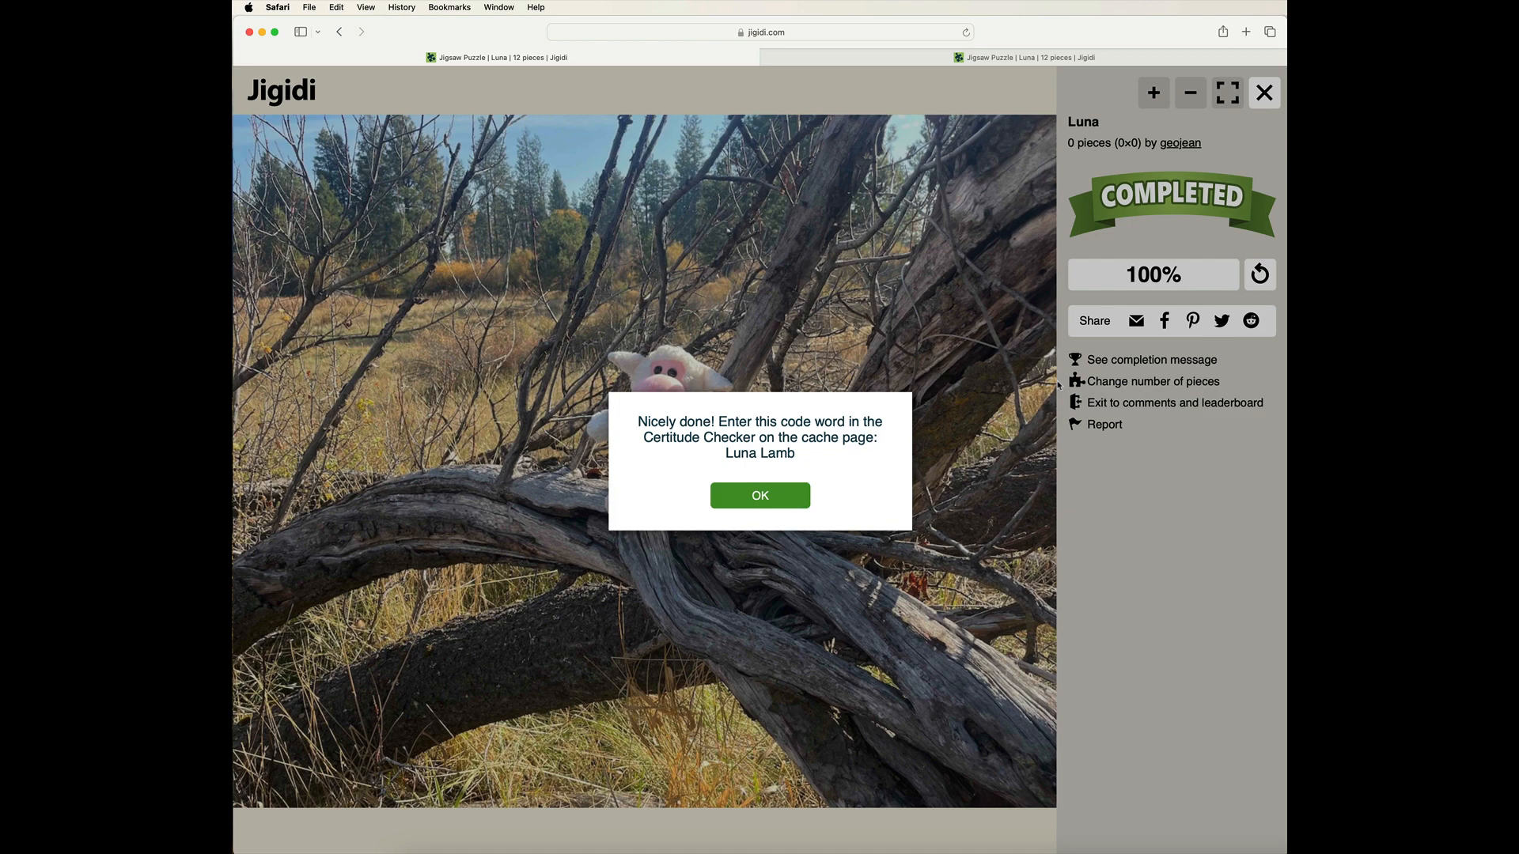
pyautogui.press('super+minus')
pyautogui.press('super+minus')
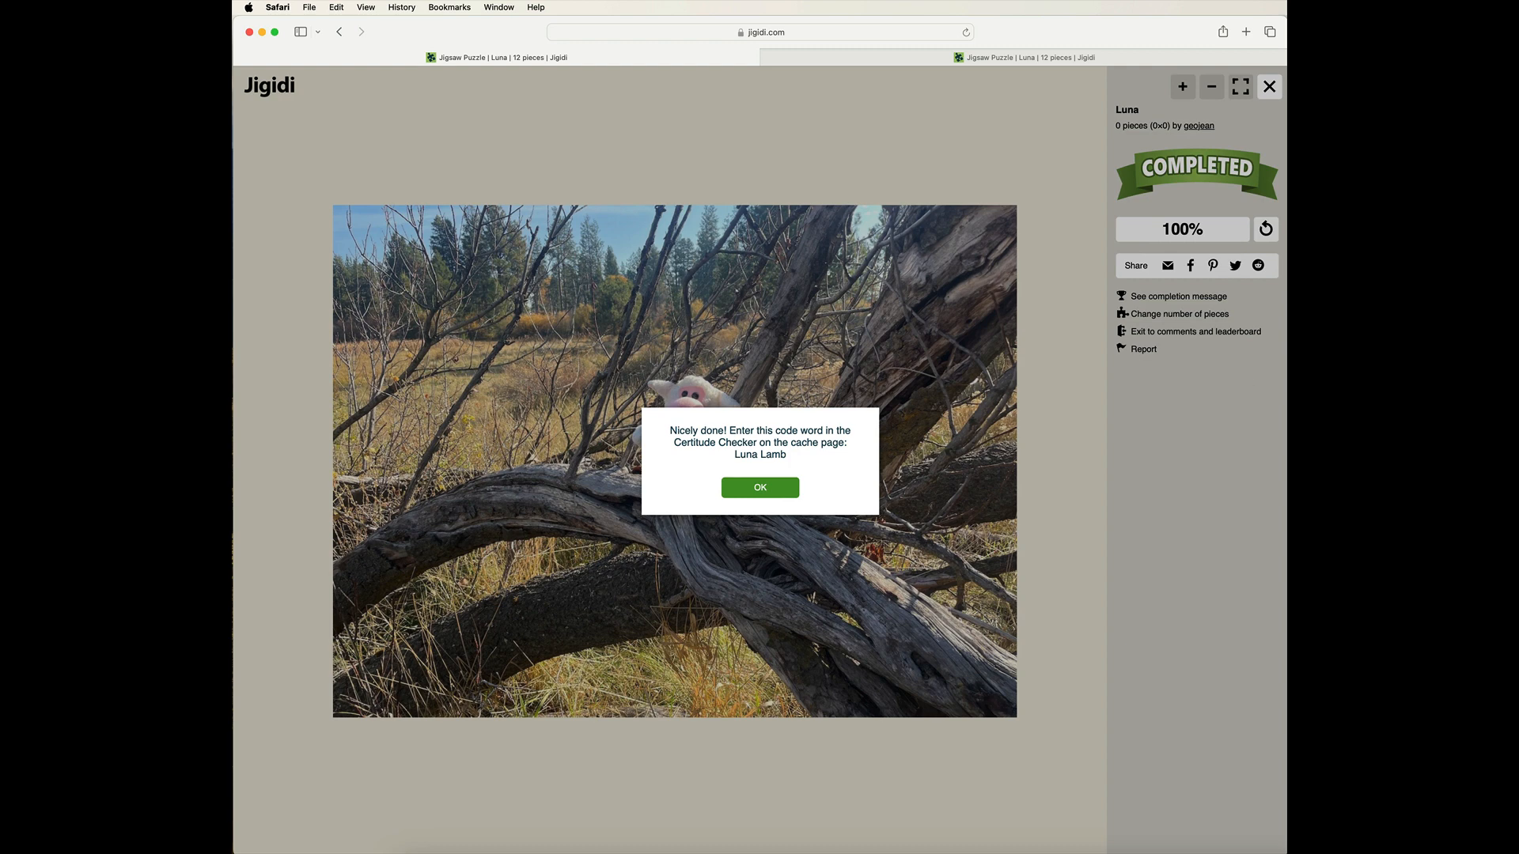
pyautogui.click(1265, 228)
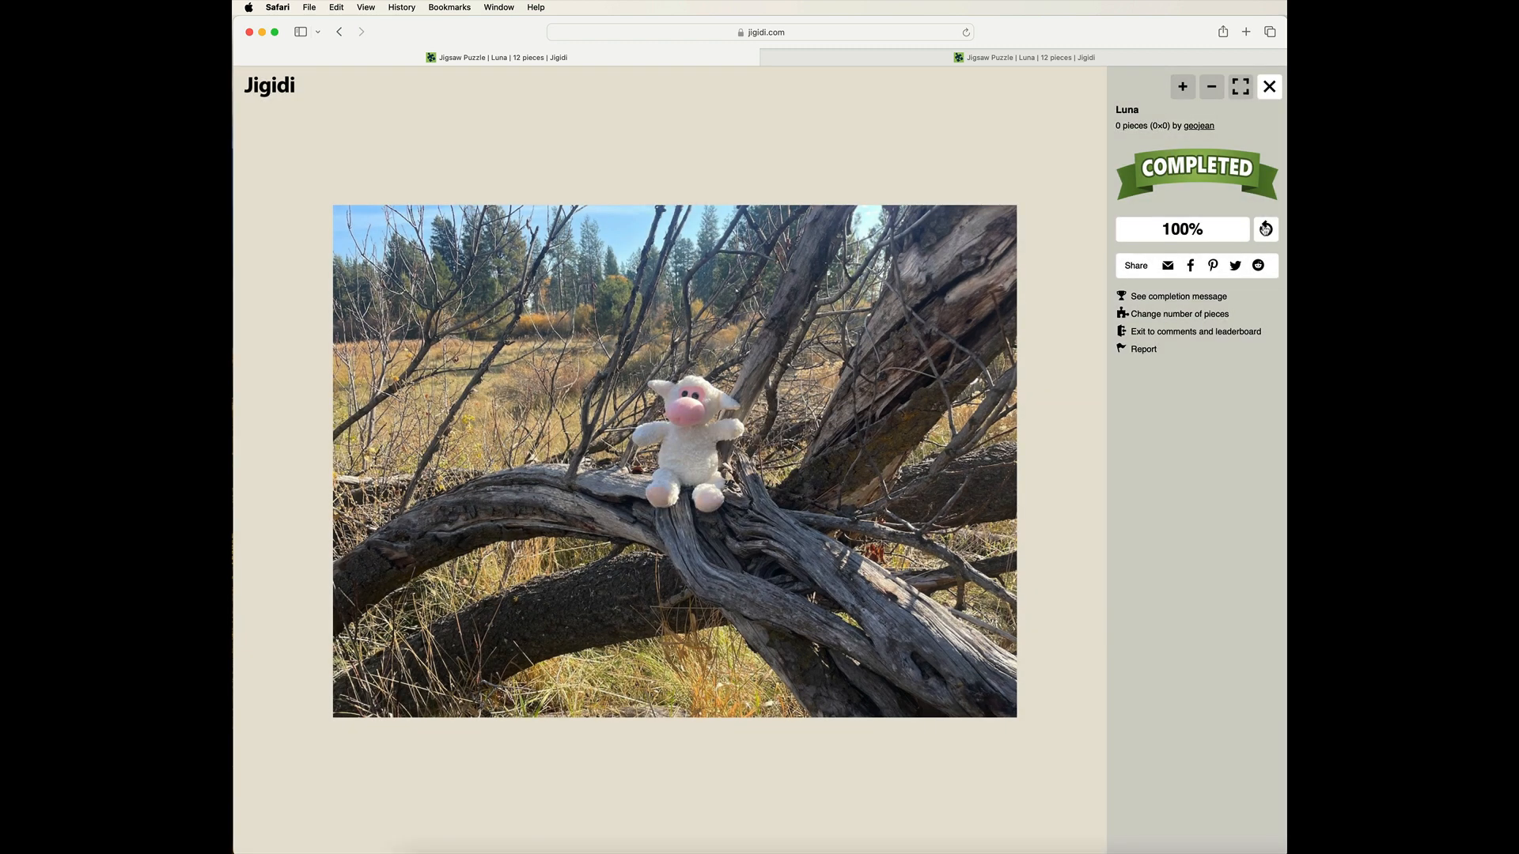
pyautogui.click(1265, 228)
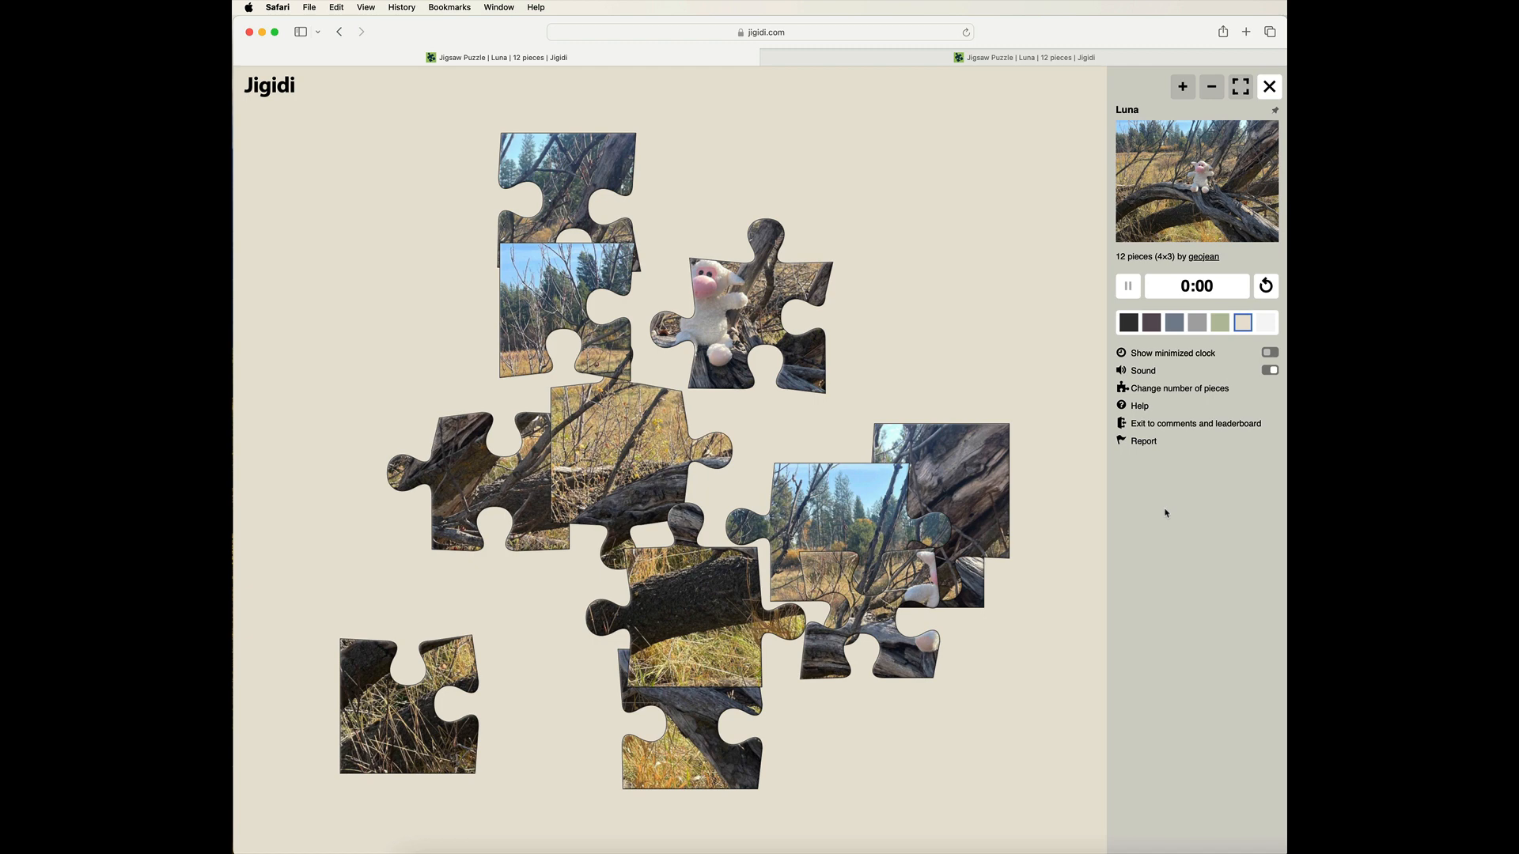
# Return to the Down by the River! cache page, dismiss the external-link notice without leaving, and view the beginning of the listing
pyautogui.click(340, 33)
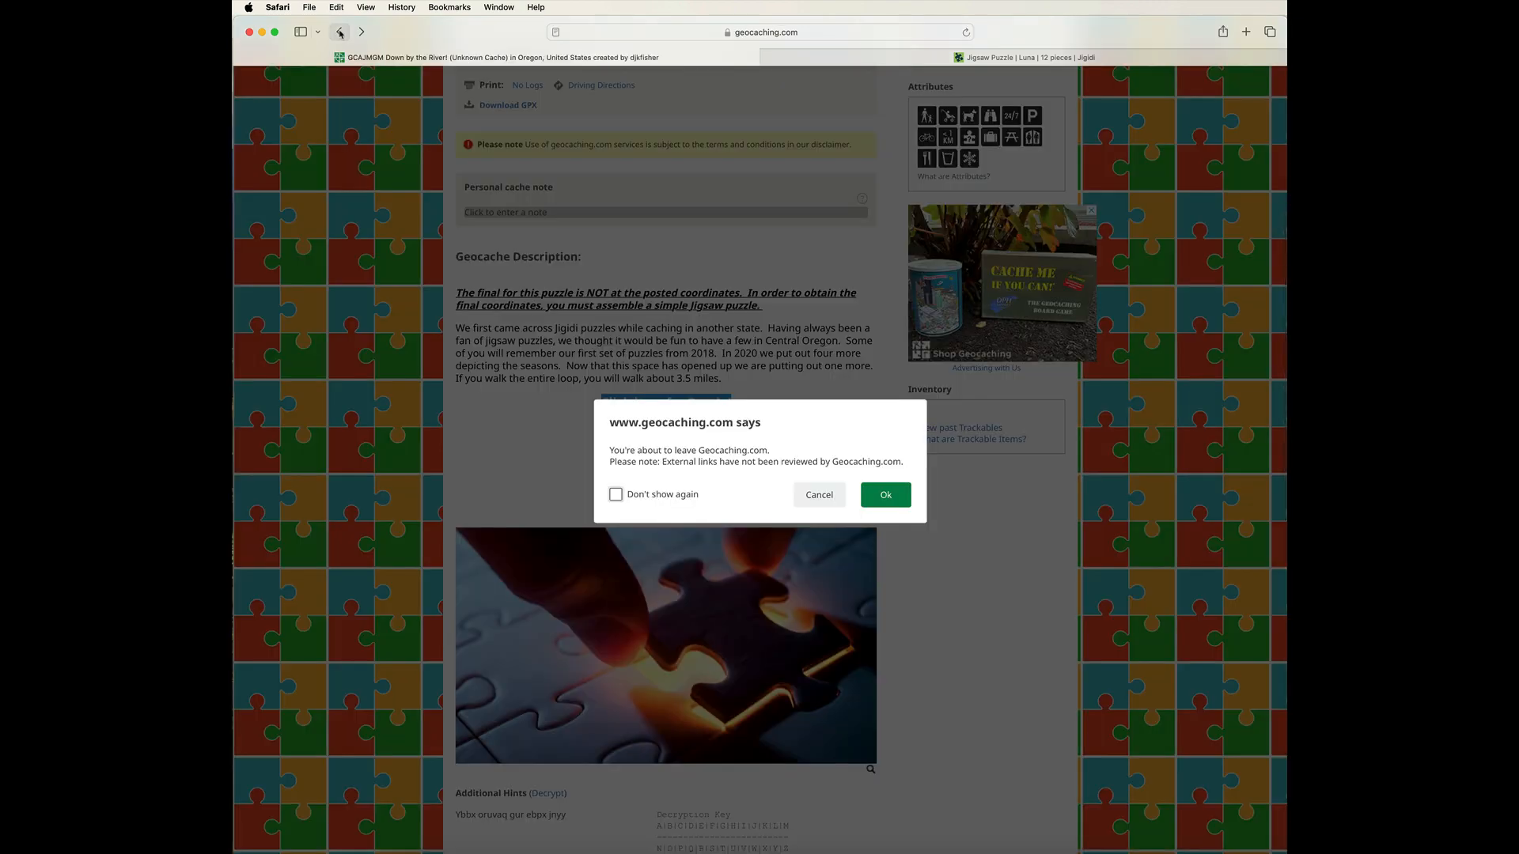
pyautogui.click(815, 495)
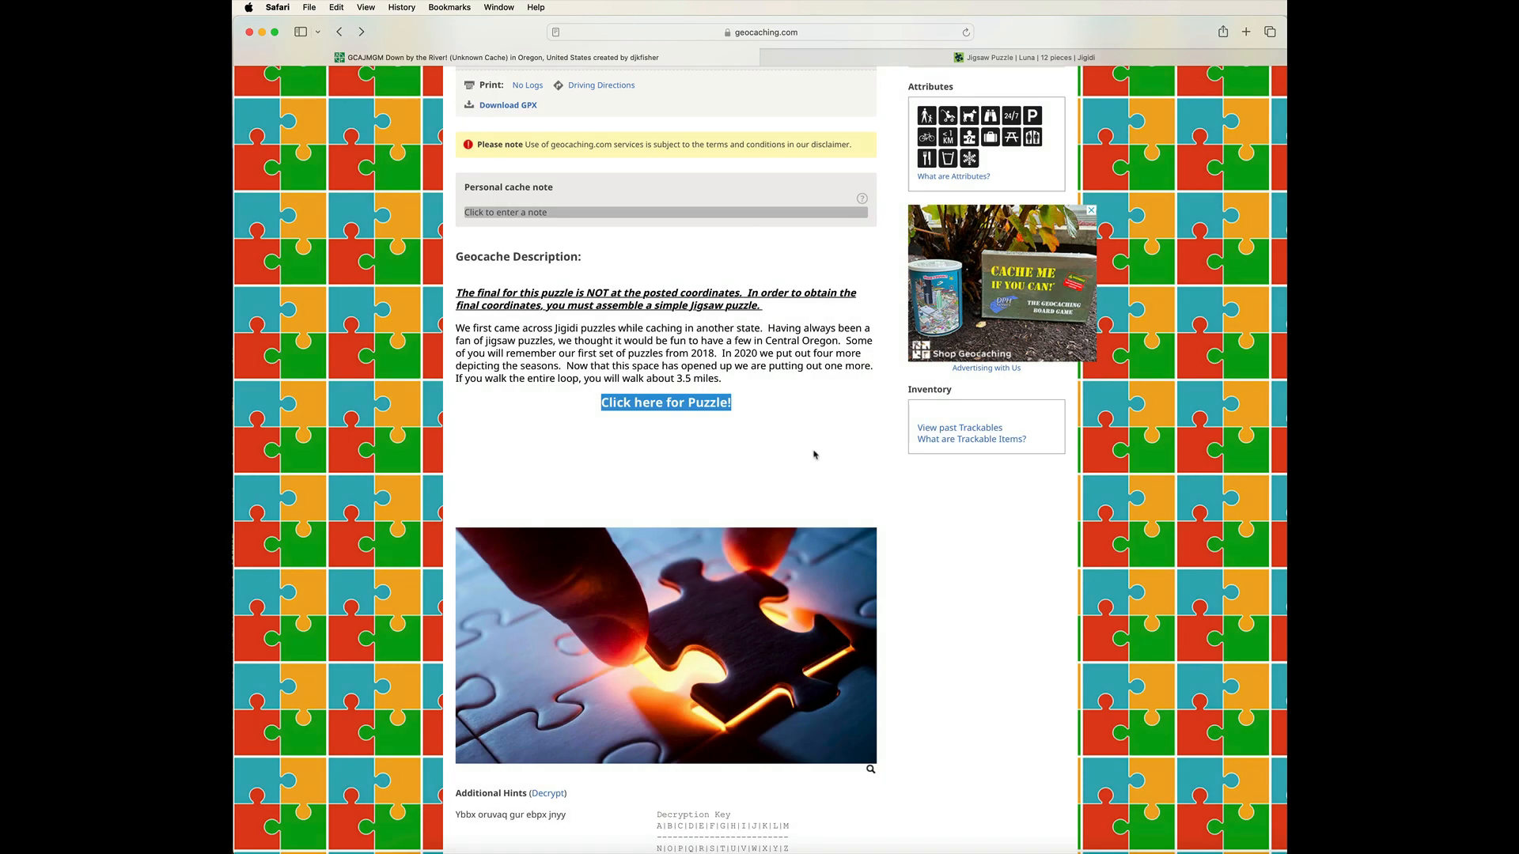
pyautogui.scroll(5, 815, 455)
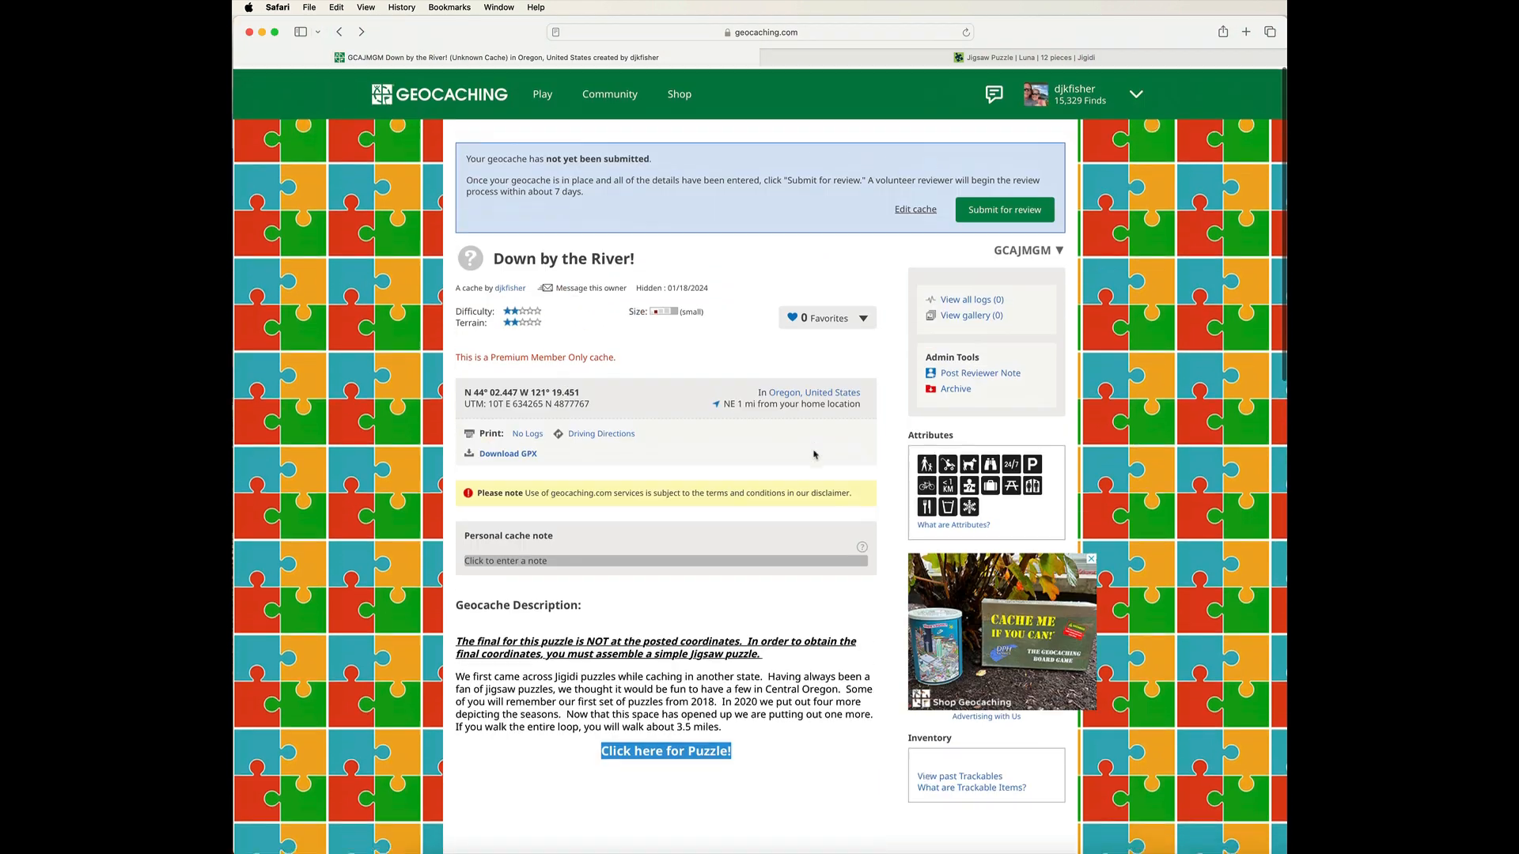